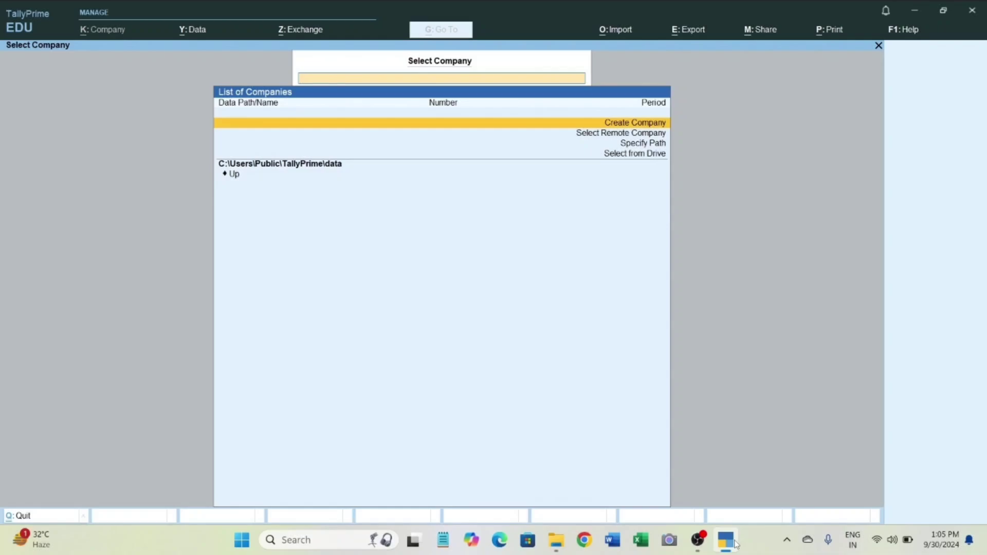
# Start creating a new company named Maxop and keep Maxop as its mailing name.
pyautogui.press('Return')
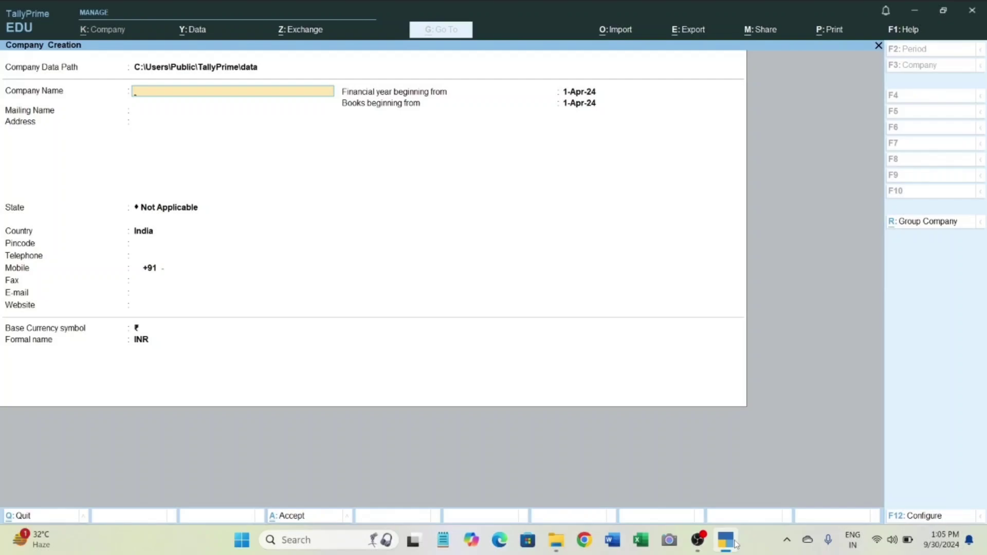
pyautogui.write('Maxop')
pyautogui.press('Return')
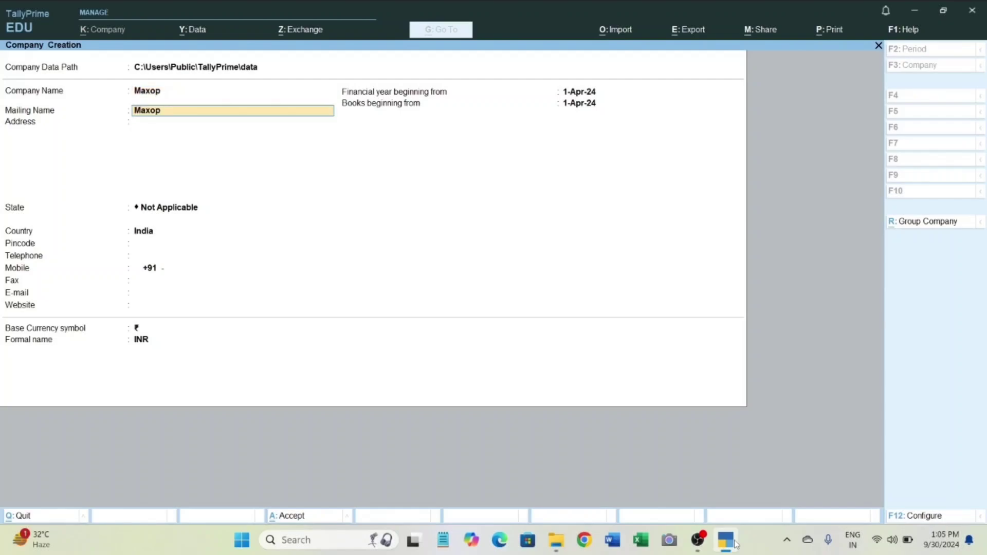
pyautogui.press('Return')
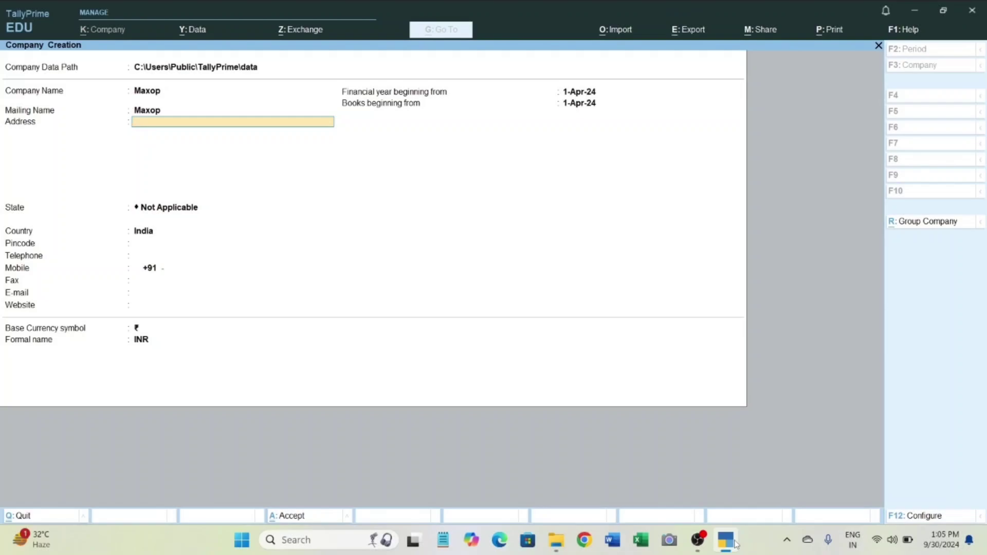
# Enter the company's city as its address and choose Haryana as the state.
pyautogui.write('Gurgaon')
pyautogui.press('Return')
pyautogui.press('Return')
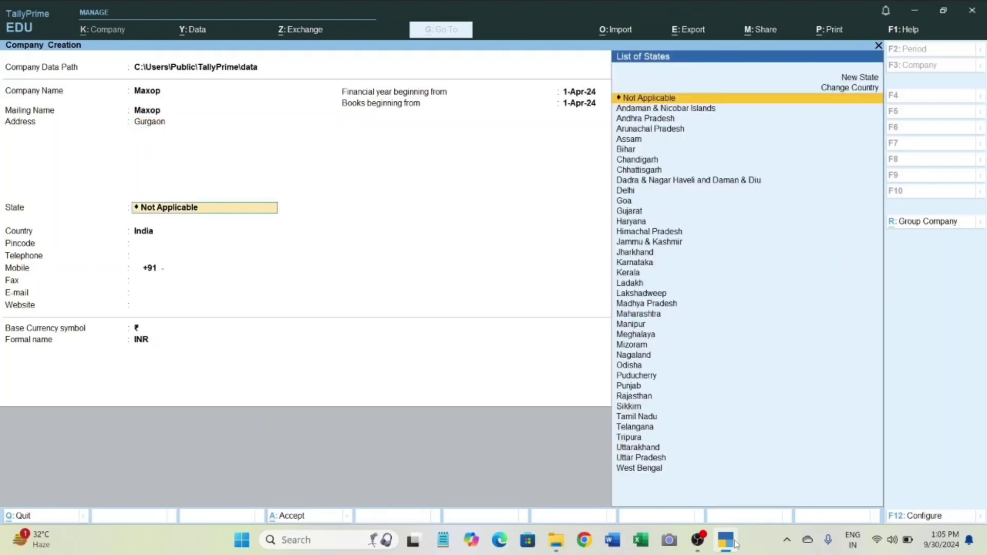
pyautogui.write('Ha')
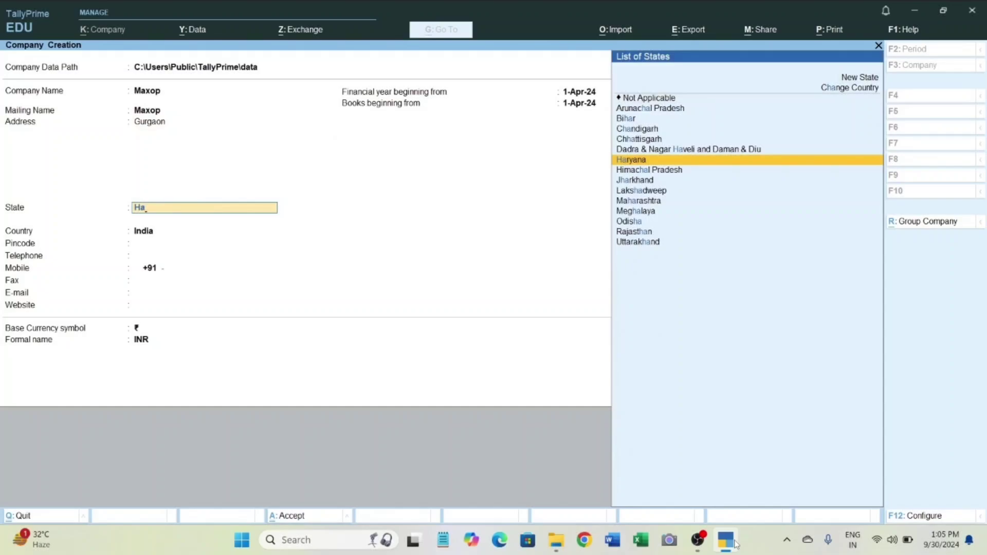
pyautogui.press('Return')
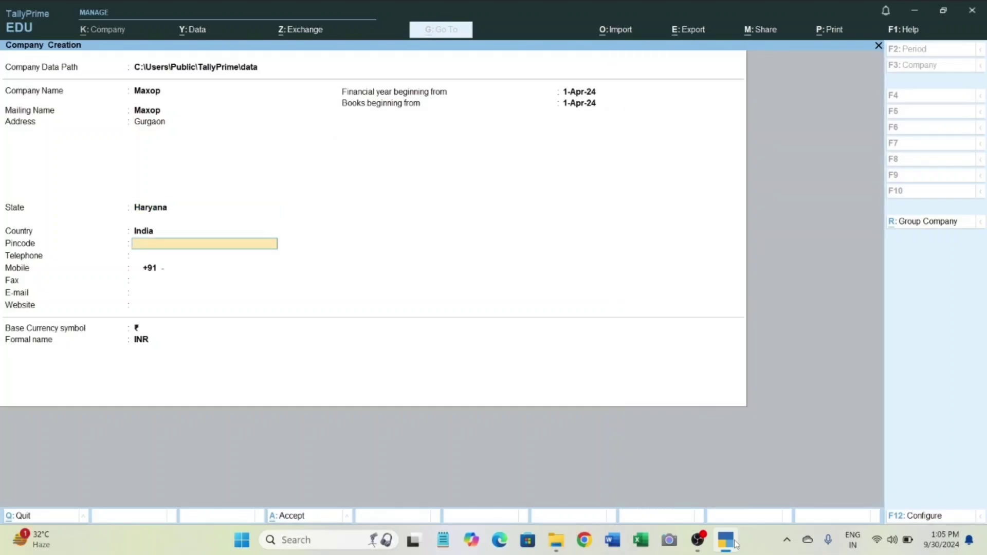
# Fill in the company's postal code, telephone number and mobile number.
pyautogui.write('122050')
pyautogui.press('Return')
pyautogui.write('6879433')
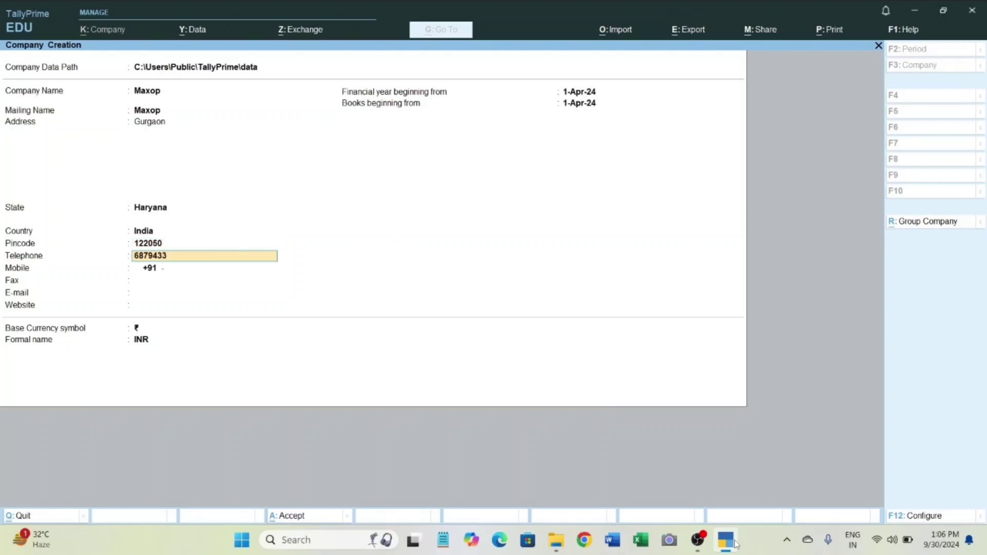
pyautogui.press('Return')
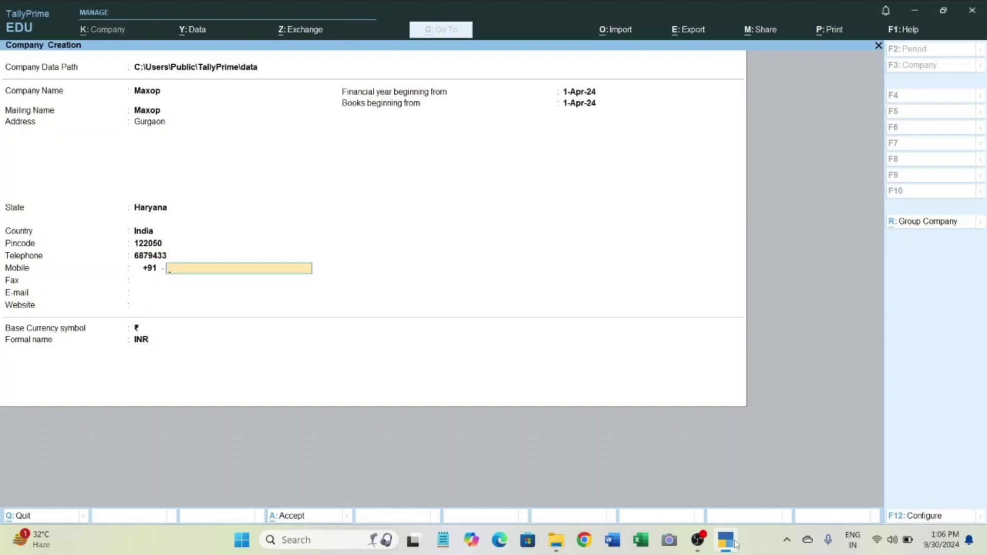
pyautogui.press('Return')
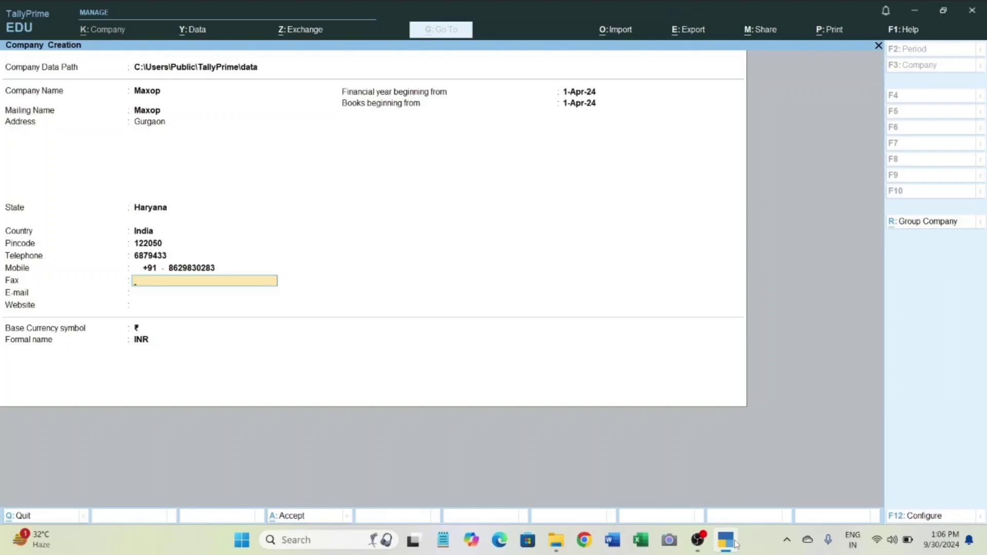
# Leave the company's fax and e-mail blank and save the new company.
pyautogui.press('Return')
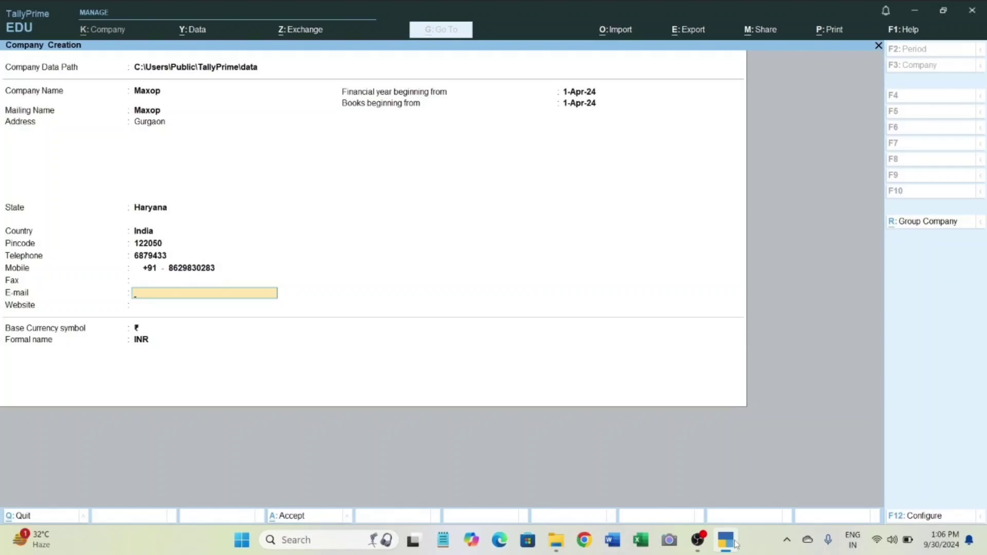
pyautogui.press('ctrl')
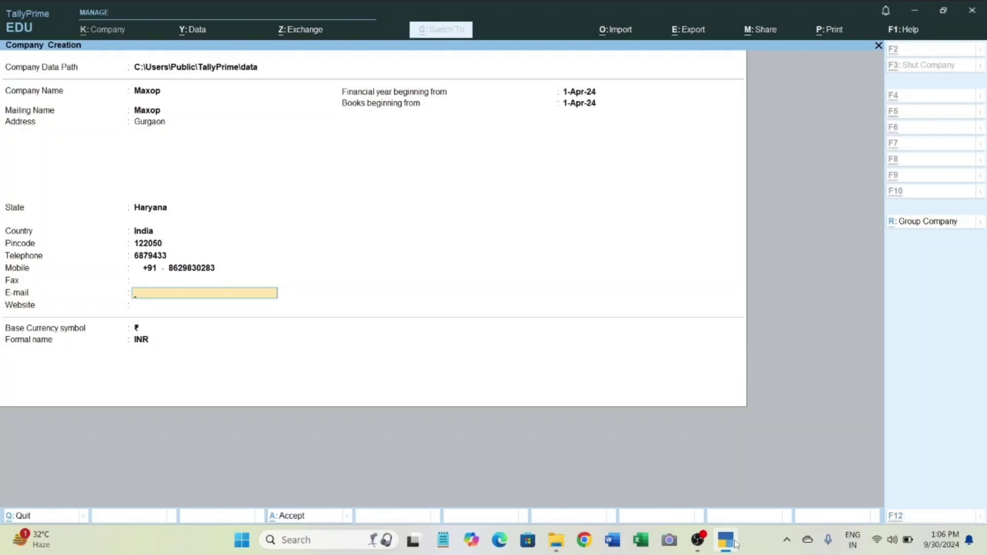
pyautogui.hotkey('ctrl', 'a')
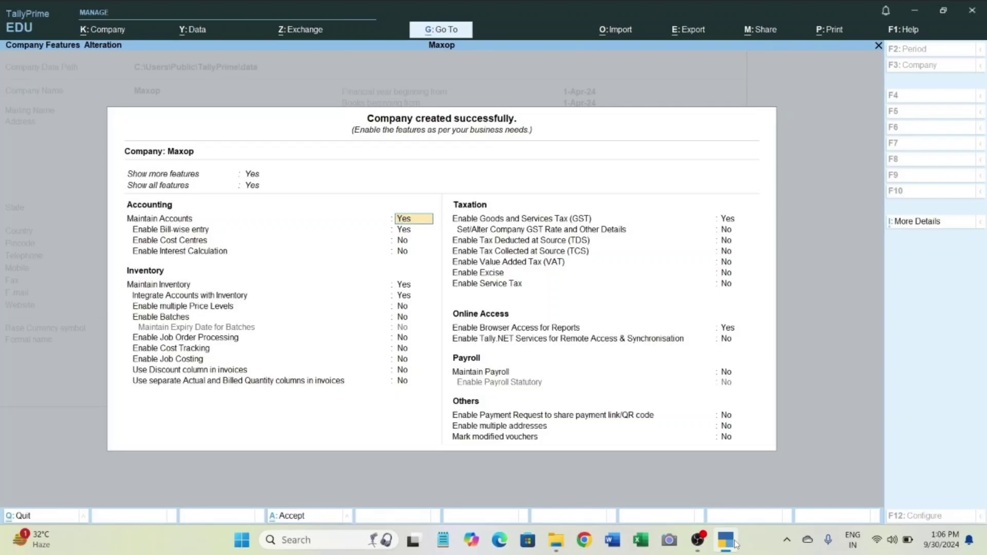
# Keep the default accounting and inventory feature settings for the company Maxop.
pyautogui.press('Return')
pyautogui.press('Return')
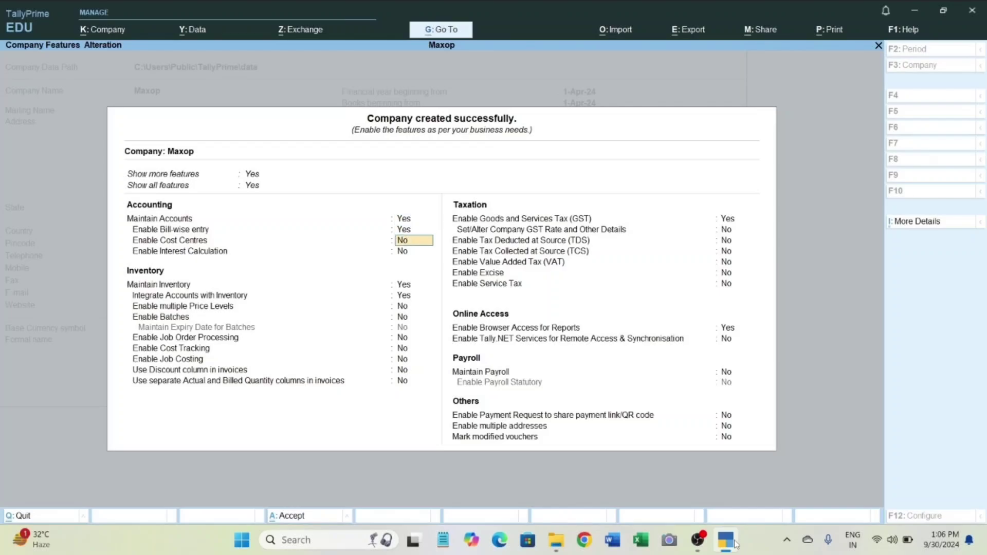
pyautogui.press('Return')
pyautogui.press('Return')
pyautogui.press('Return')
pyautogui.press('Return')
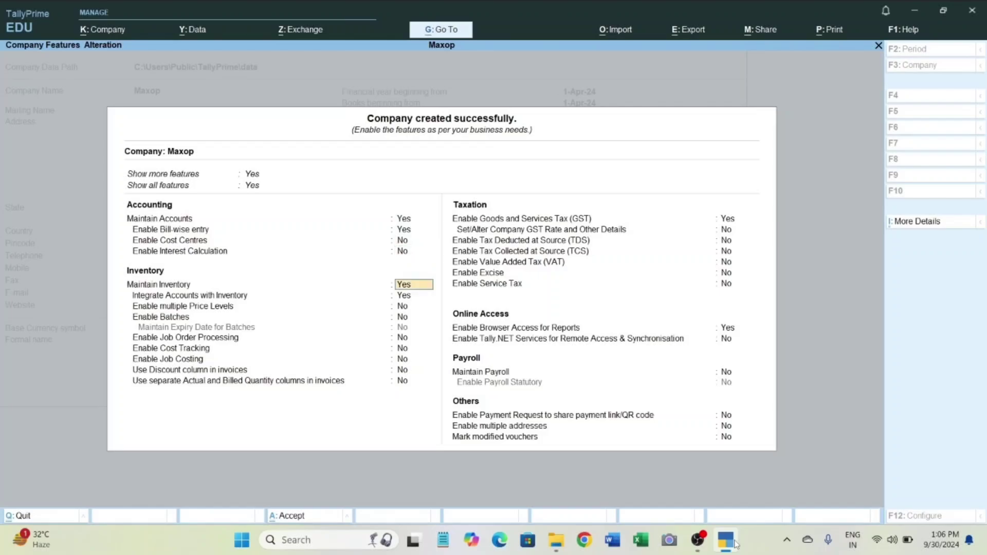
pyautogui.press('Return')
pyautogui.press('Return')
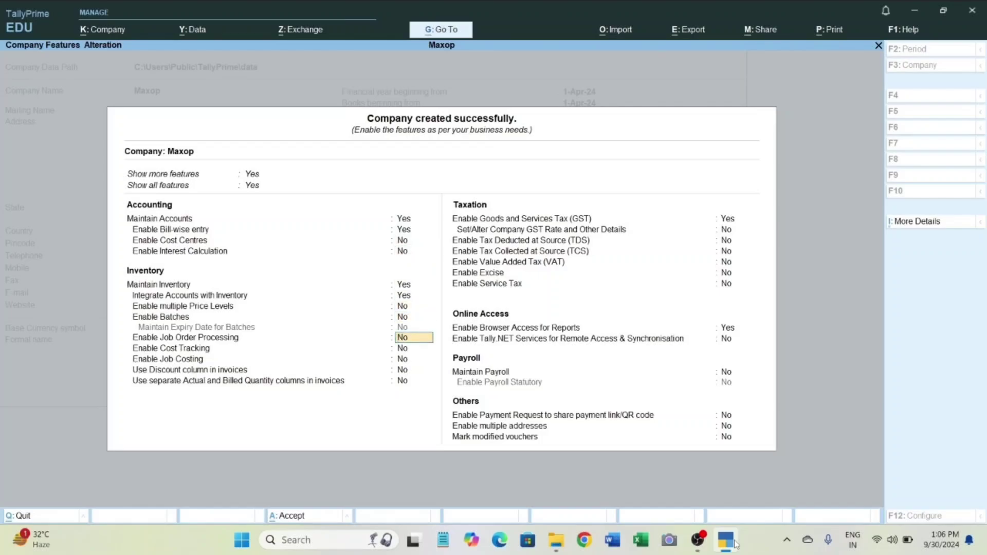
pyautogui.press('Return')
pyautogui.press('Return')
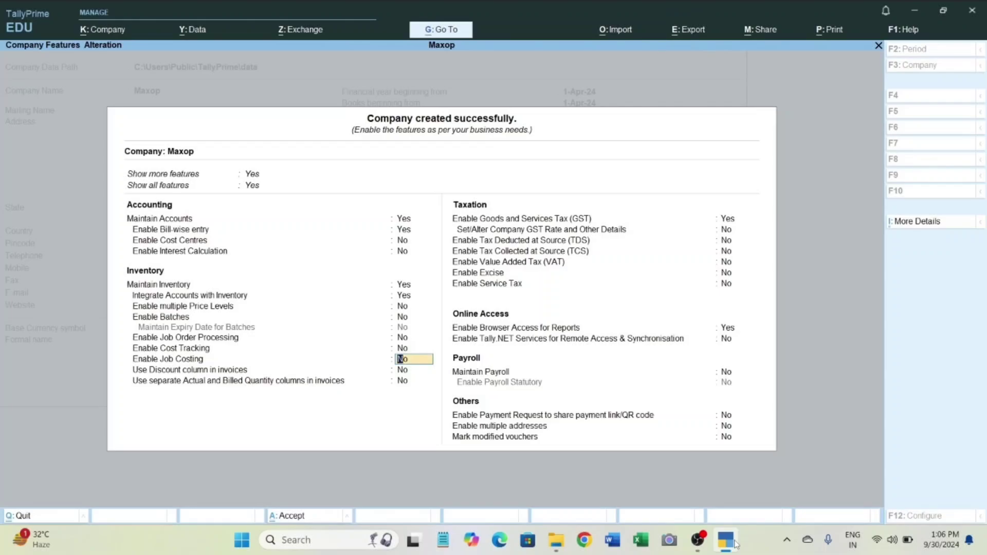
pyautogui.press('Return')
pyautogui.press('Return')
# Keep Goods and Services Tax enabled and accept the default GST registration details for Haryana with Regular registration type.
pyautogui.press('Return')
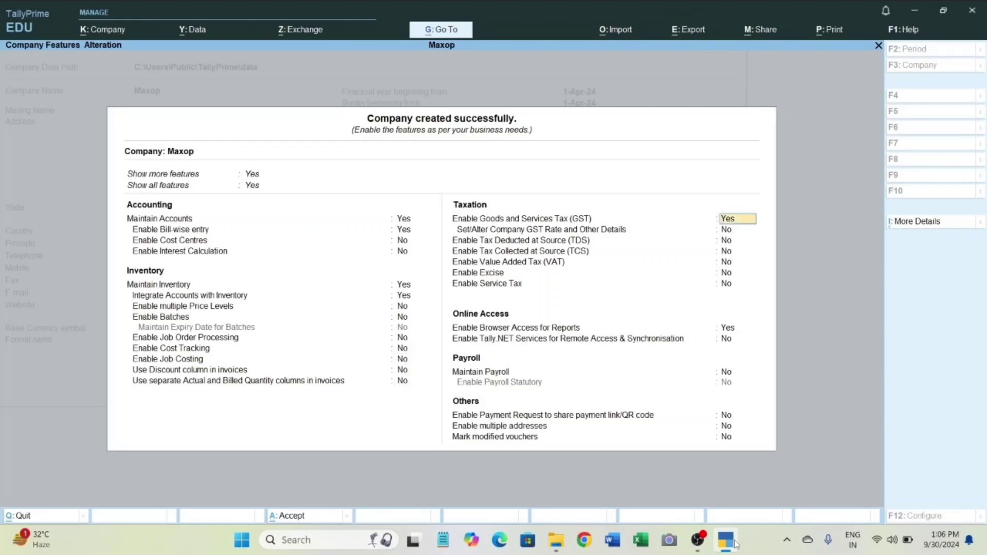
pyautogui.press('Return')
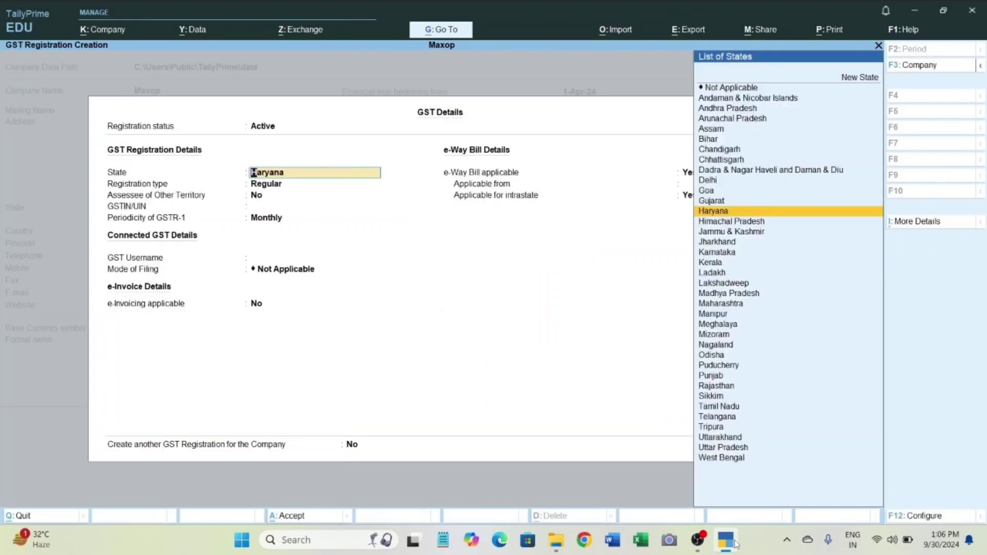
pyautogui.hotkey('ctrl', 'a')
pyautogui.press('Return')
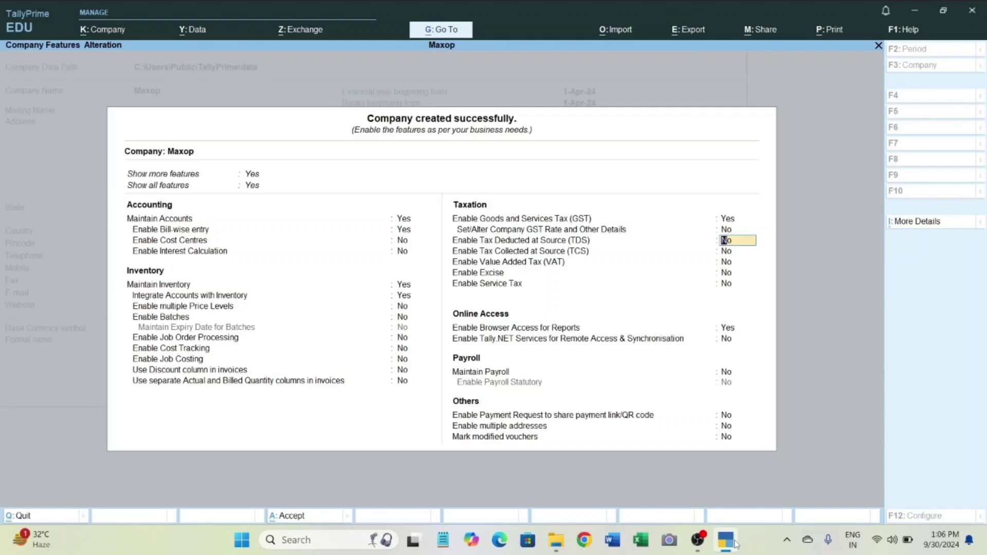
# Keep the remaining taxation, online access, payroll and other features at their defaults and save the company features.
pyautogui.press('Return')
pyautogui.press('Return')
pyautogui.press('Return')
pyautogui.press('Return')
pyautogui.press('Return')
pyautogui.press('Return')
pyautogui.press('Return')
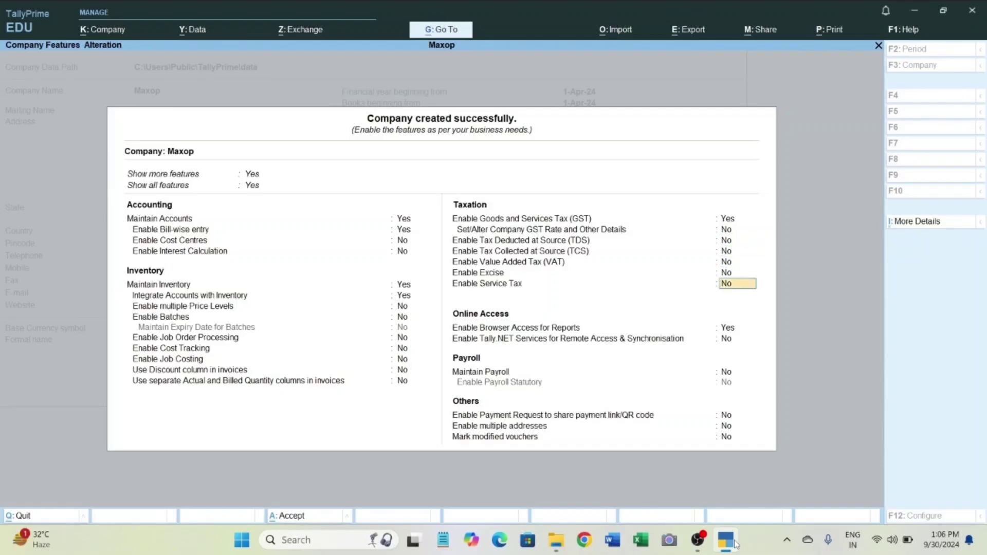
pyautogui.press('Return')
pyautogui.press('Return')
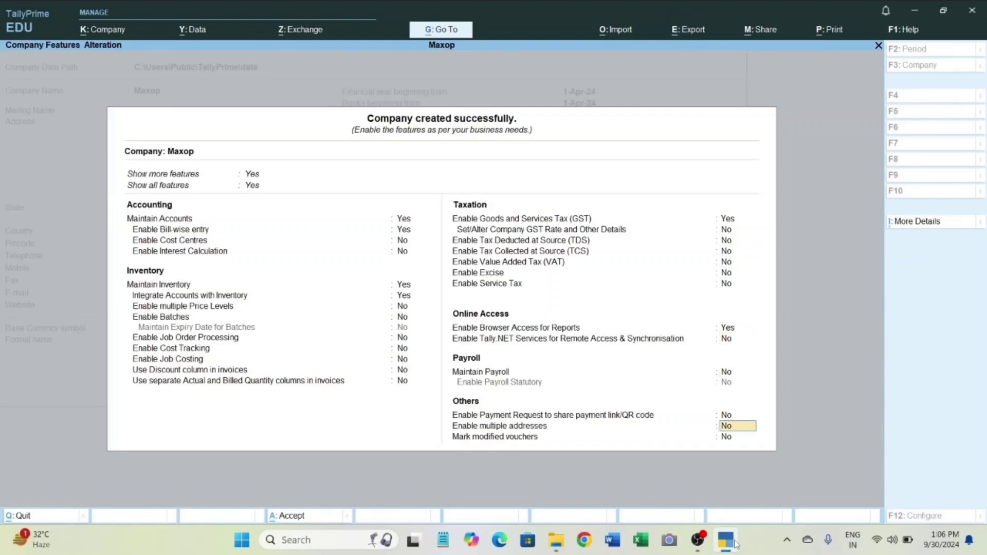
pyautogui.press('Return')
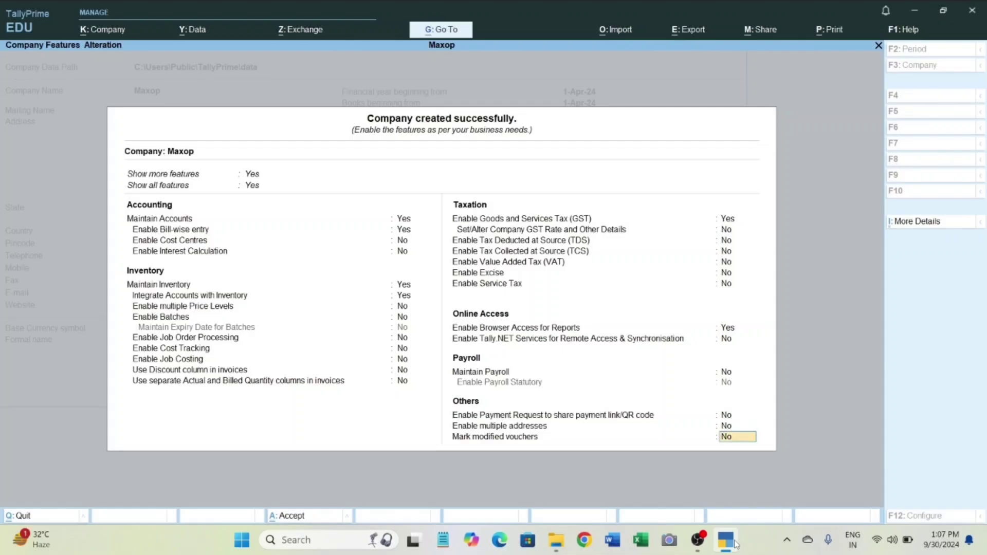
pyautogui.press('Return')
pyautogui.press('Return')
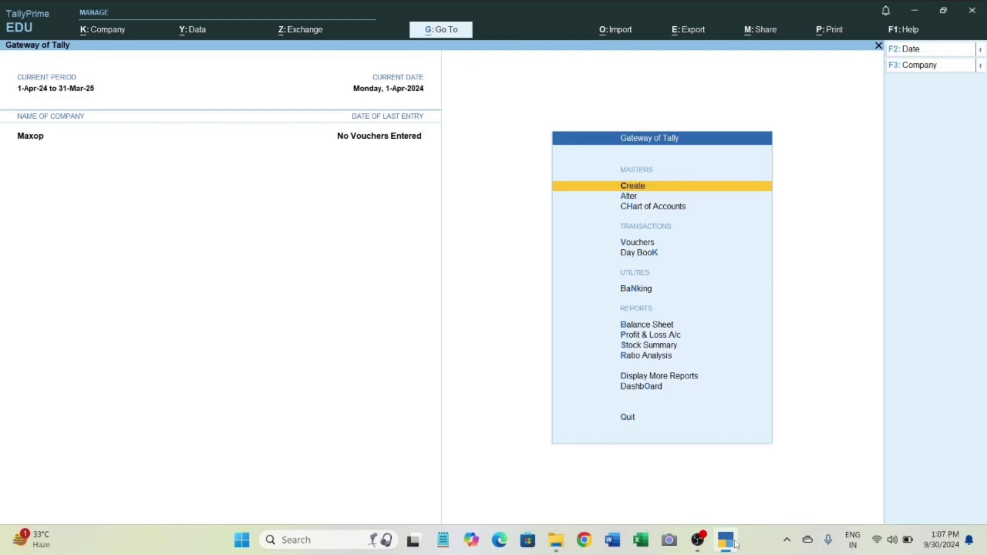
# Open voucher entry for the company Maxop from the Gateway of Tally.
pyautogui.press('Down')
pyautogui.press('Down')
pyautogui.press('Down')
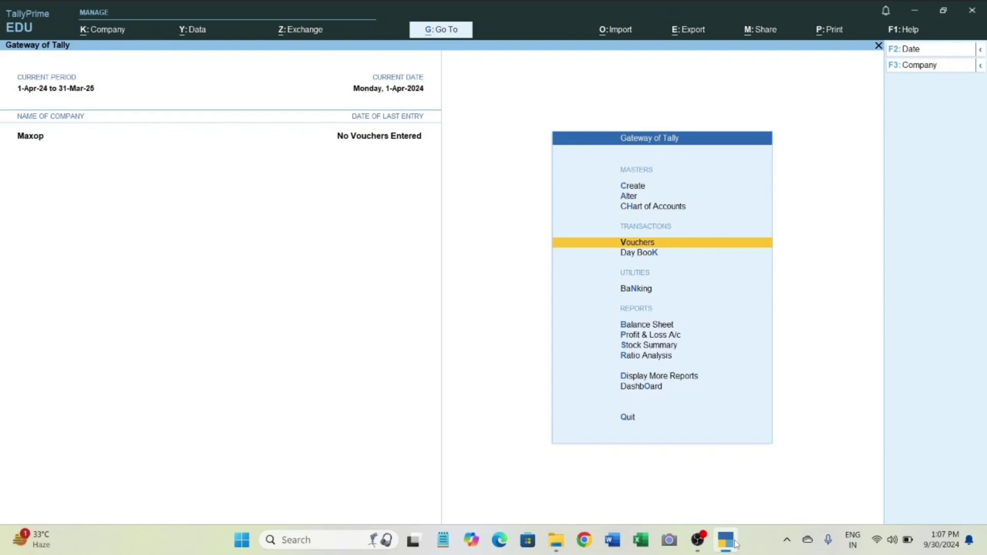
pyautogui.press('Return')
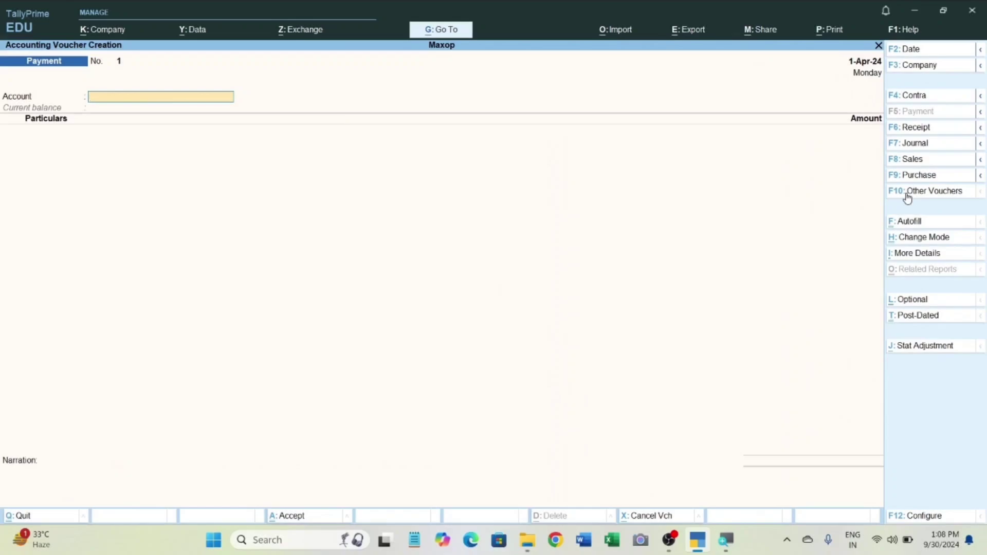
# Open the list of other voucher types and examine the available accounting and inventory vouchers.
pyautogui.click(907, 193)
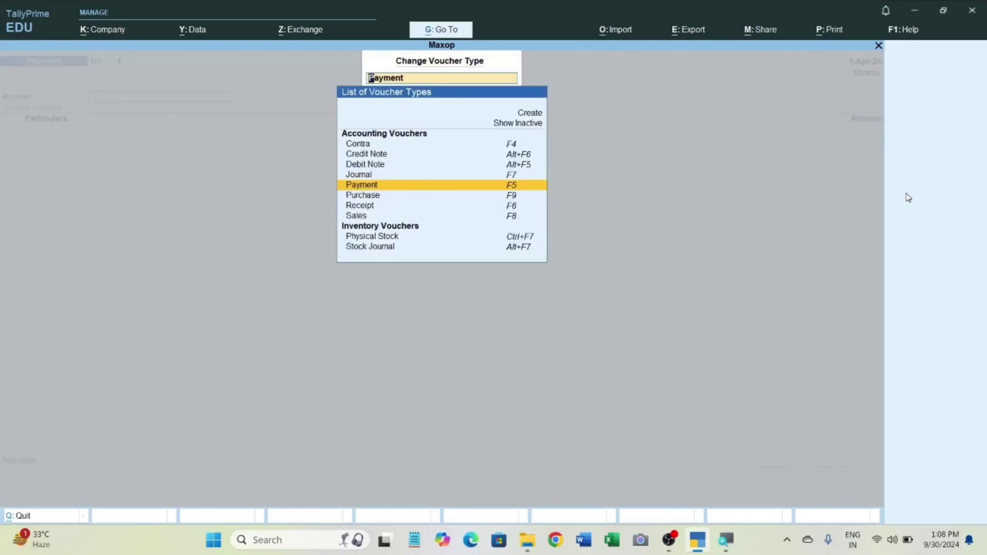
pyautogui.press('Up')
pyautogui.press('Up')
pyautogui.press('Up')
pyautogui.press('Up')
pyautogui.press('Down')
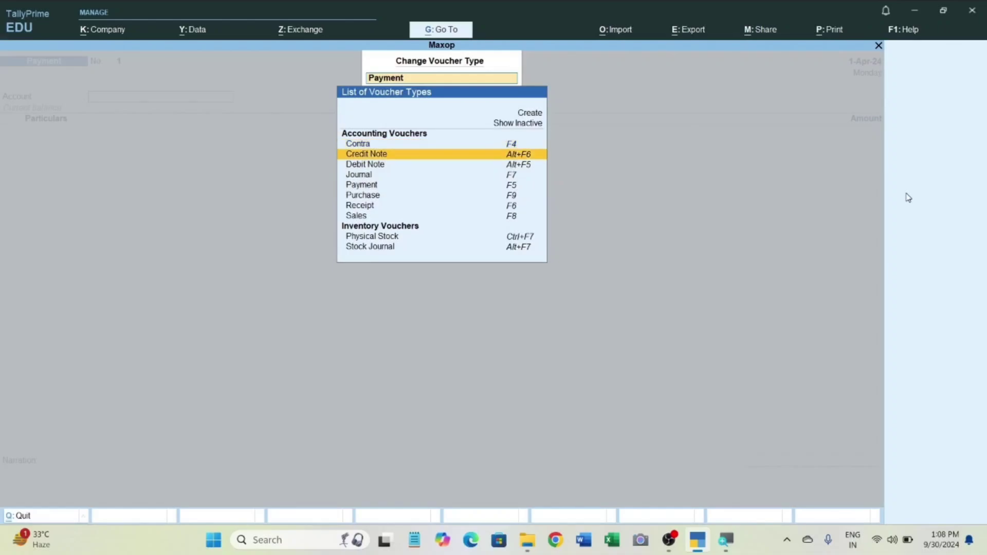
pyautogui.press('Down')
pyautogui.press('Down')
pyautogui.press('Down')
pyautogui.press('Down')
pyautogui.press('Down')
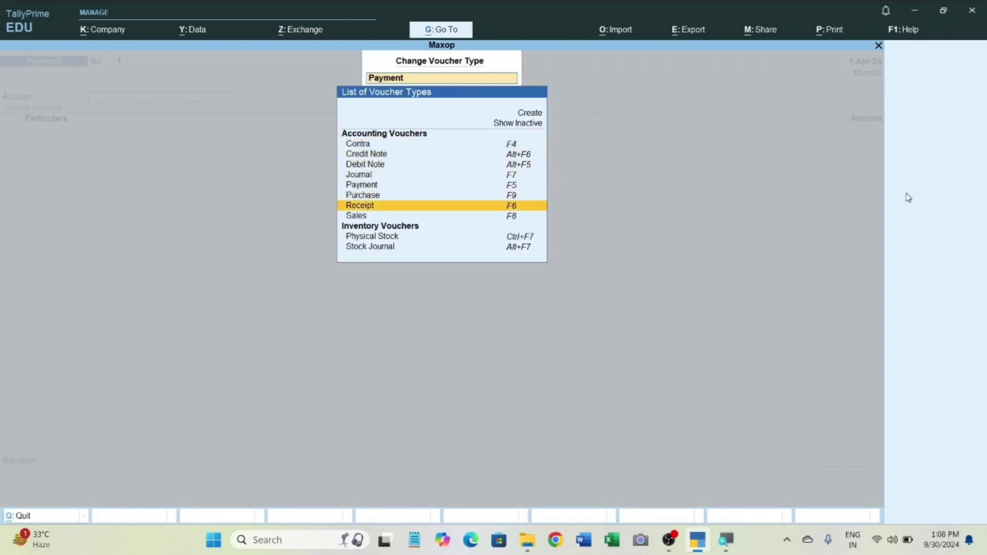
pyautogui.press('Down')
pyautogui.press('Down')
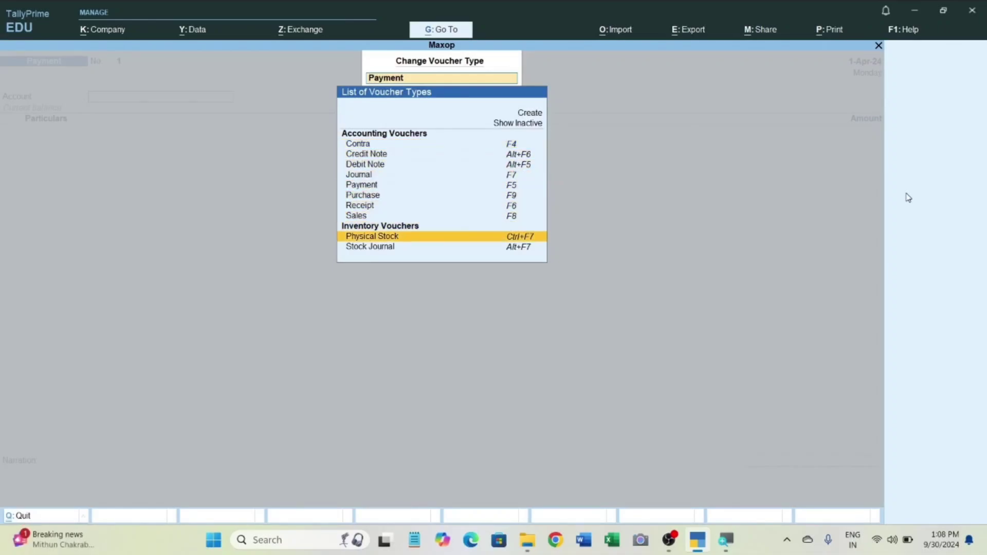
pyautogui.press('Down')
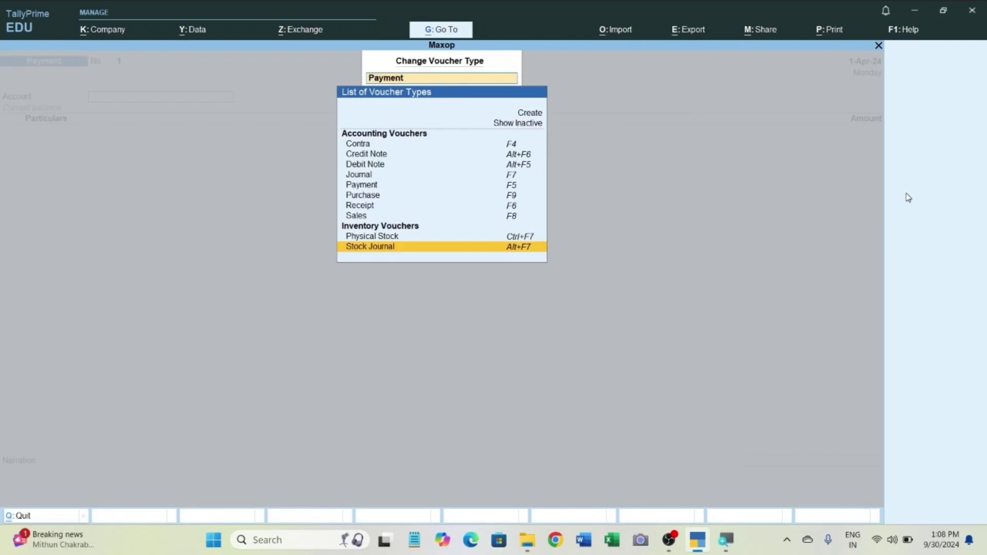
# Show the inactive voucher types in the list of voucher types.
pyautogui.press('Up')
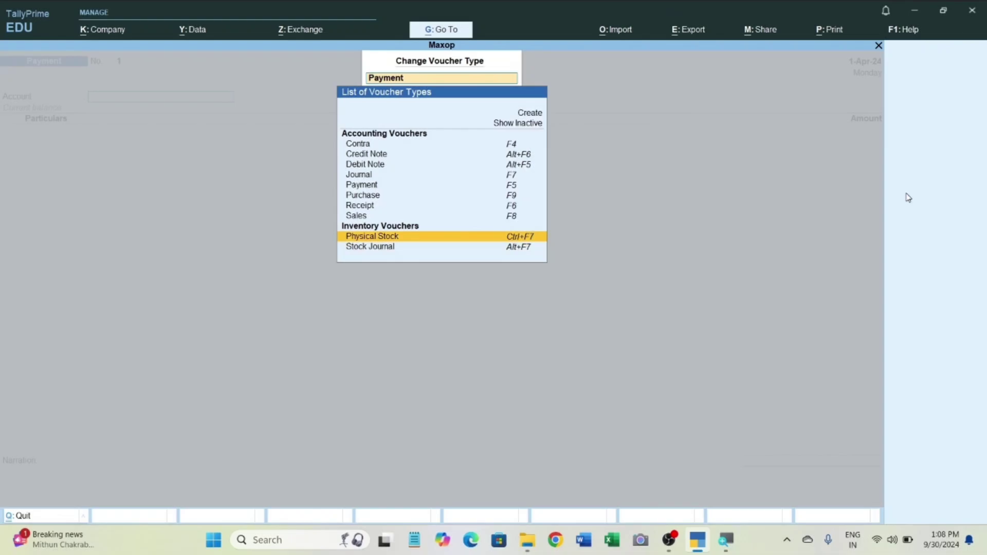
pyautogui.press('Up')
pyautogui.press('Up')
pyautogui.press('Up')
pyautogui.press('Up')
pyautogui.press('Up')
pyautogui.press('Up')
pyautogui.press('Up')
pyautogui.press('Up')
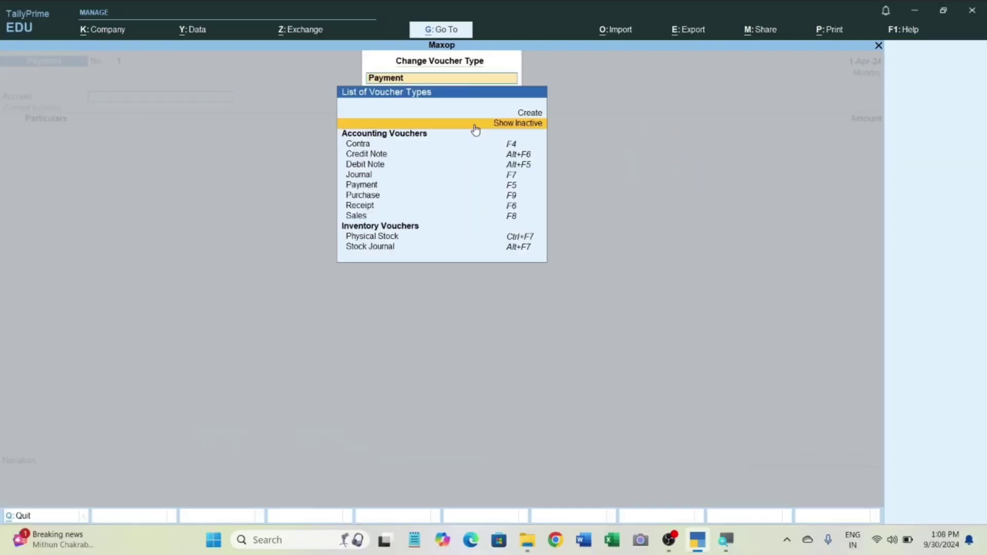
pyautogui.click(476, 129)
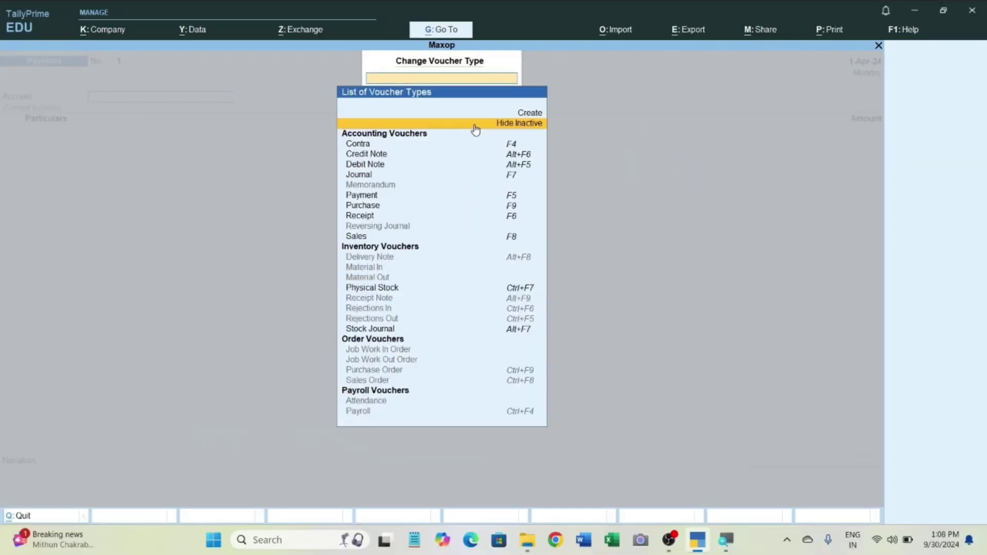
# Examine the active and inactive accounting and inventory vouchers in the list of voucher types.
pyautogui.press('Down')
pyautogui.press('Down')
pyautogui.press('Down')
pyautogui.press('Down')
pyautogui.press('Down')
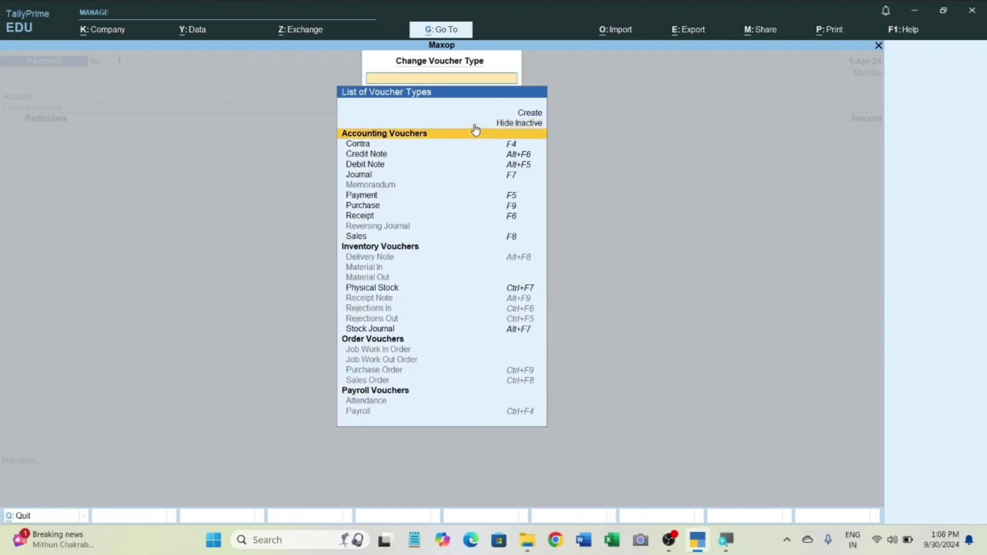
pyautogui.press('Down')
pyautogui.press('Down')
pyautogui.press('Down')
pyautogui.press('Down')
pyautogui.press('Down')
pyautogui.press('Down')
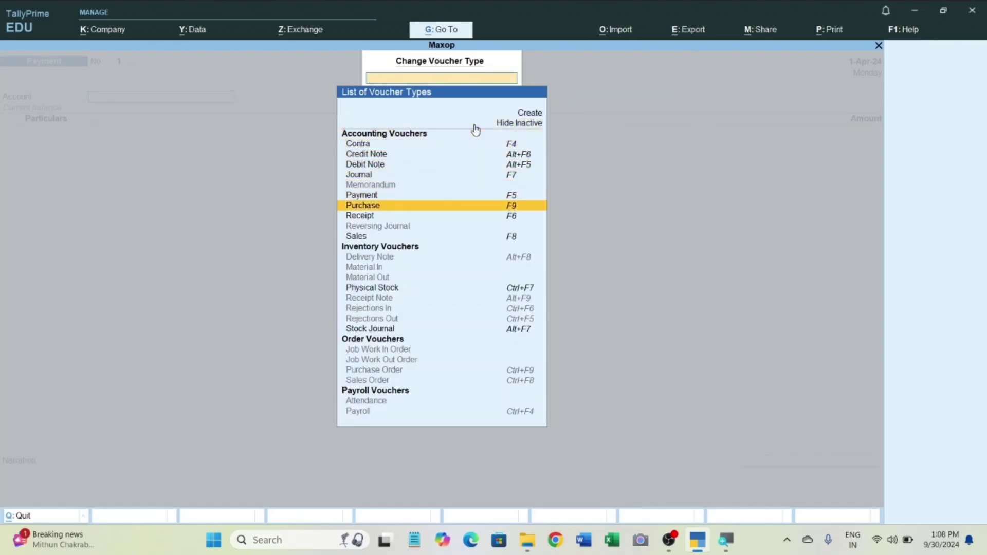
pyautogui.press('Down')
pyautogui.press('Down')
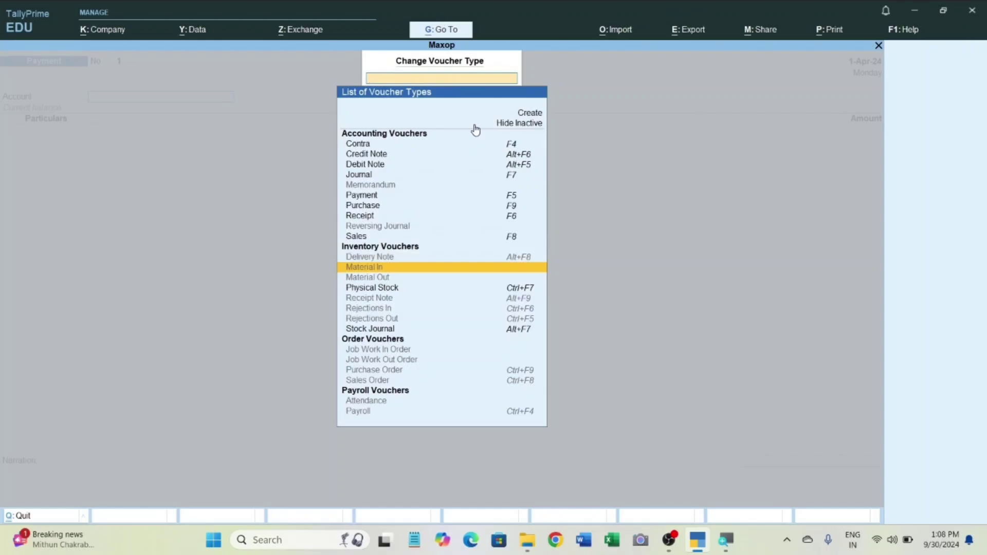
# Select the inactive Purchase Order voucher type and activate it.
pyautogui.press('Down')
pyautogui.press('Down')
pyautogui.press('Down')
pyautogui.press('Down')
pyautogui.press('Down')
pyautogui.press('Down')
pyautogui.press('Down')
pyautogui.press('Down')
pyautogui.press('Down')
pyautogui.press('Down')
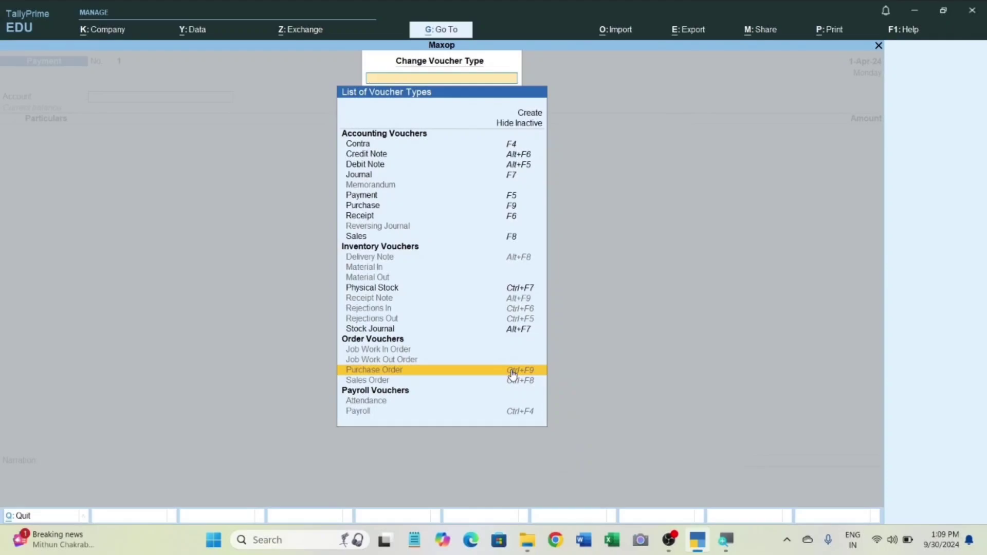
pyautogui.click(512, 371)
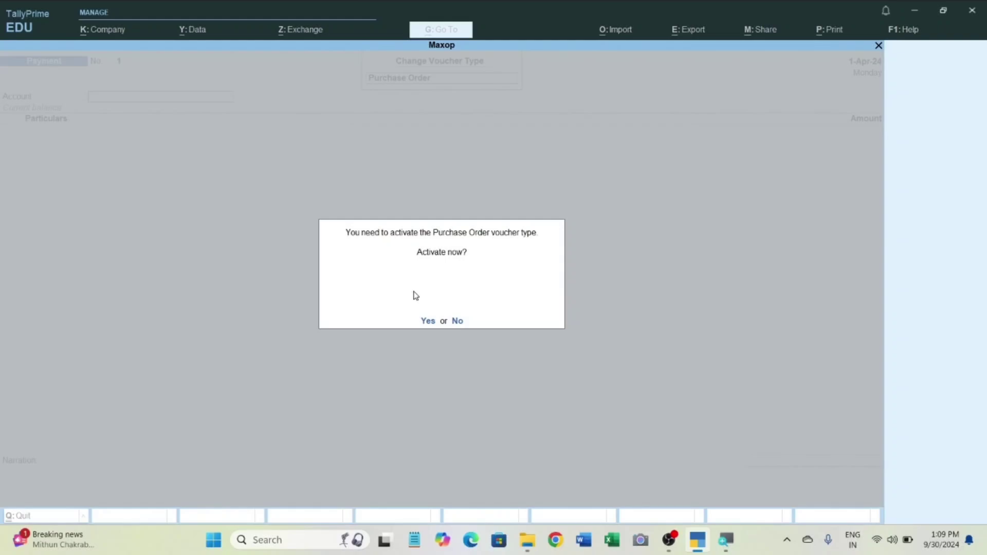
pyautogui.press('y')
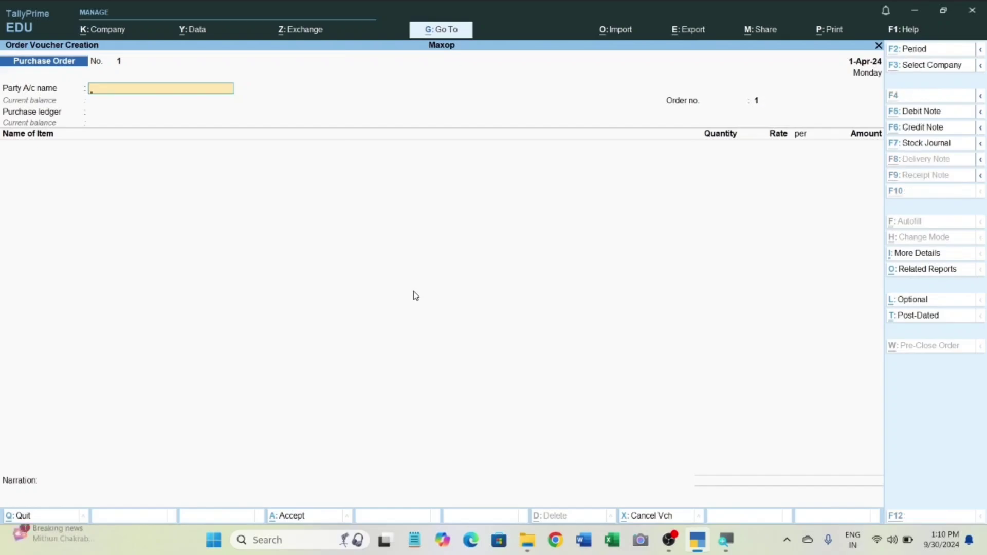
# Create the party ledger Numero Uno under Sundry Creditors for the purchase order, keeping the remaining ledger details at their defaults.
pyautogui.hotkey('alt', 'c')
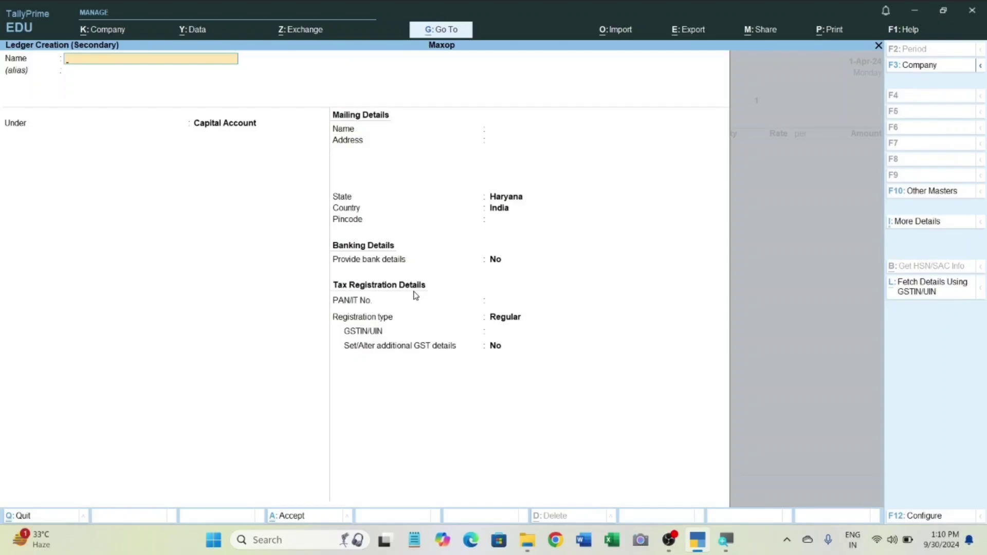
pyautogui.write('Numero Uno')
pyautogui.press('Return')
pyautogui.press('Return')
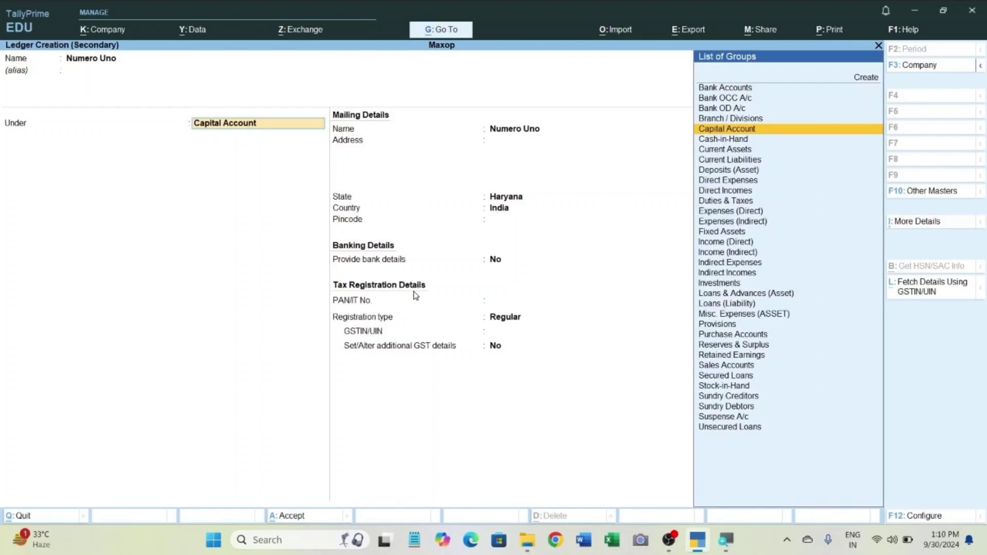
pyautogui.write('Su')
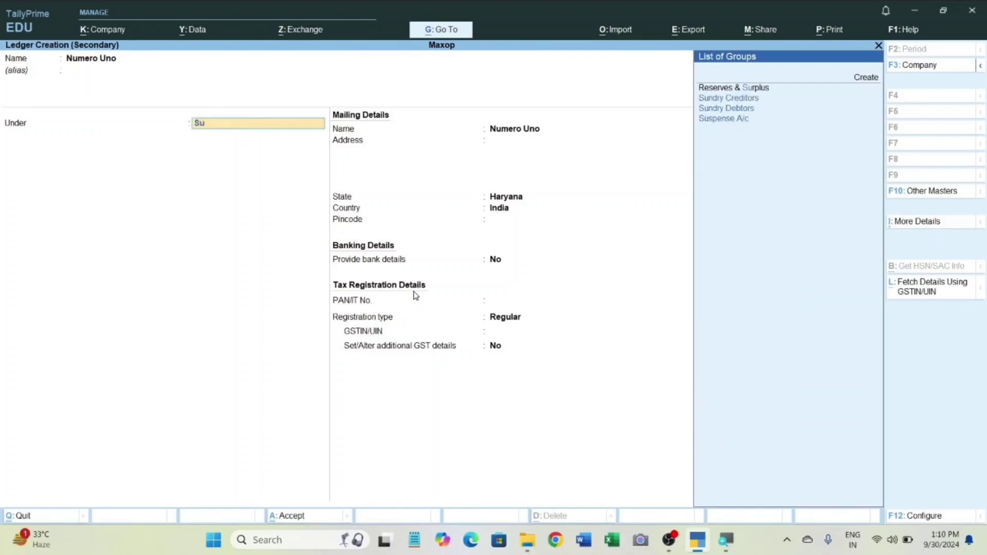
pyautogui.write('ndr')
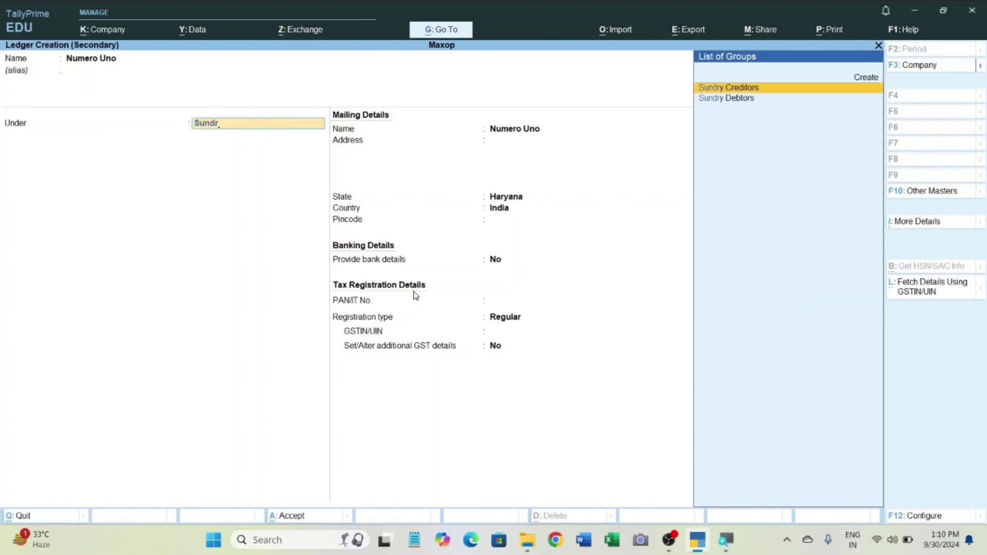
pyautogui.press('Return')
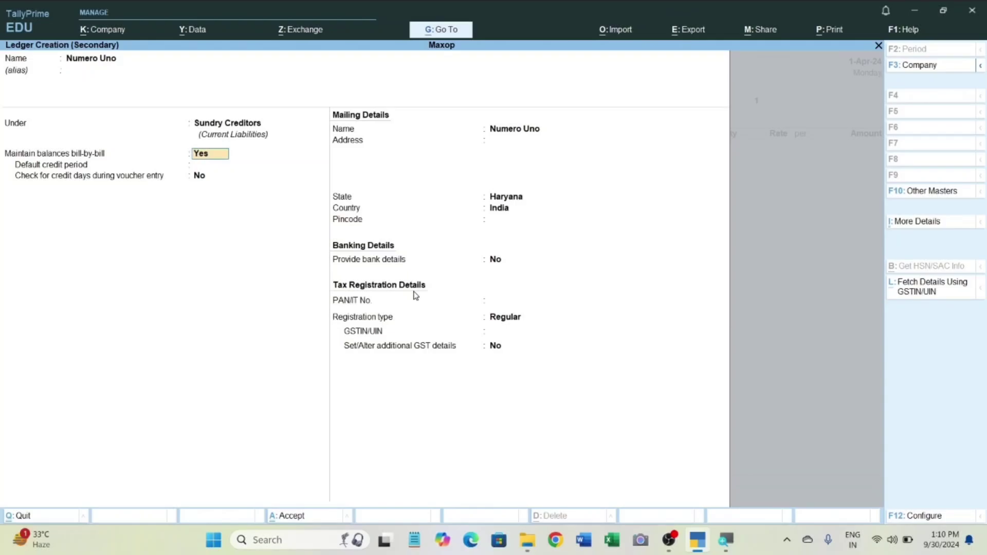
pyautogui.hotkey('ctrl', 'a')
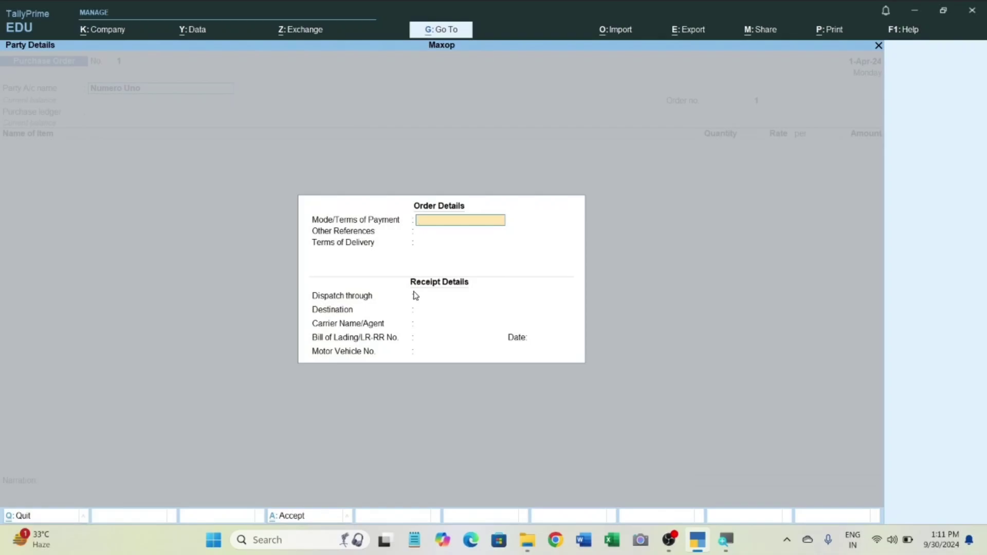
# Leave all order details and receipt details of the purchase order blank and proceed to the supplier's party details.
pyautogui.press('Return')
pyautogui.press('Return')
pyautogui.press('Return')
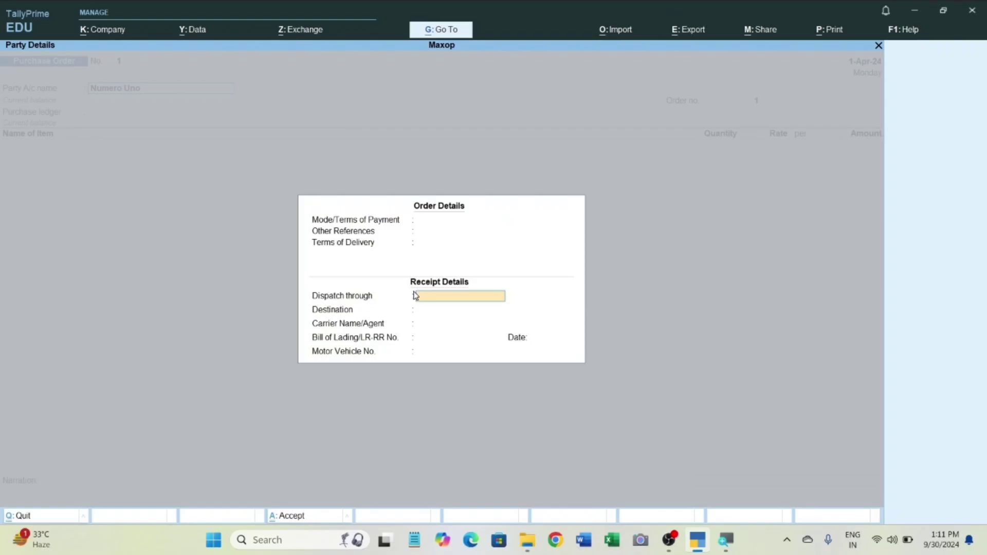
pyautogui.press('Return')
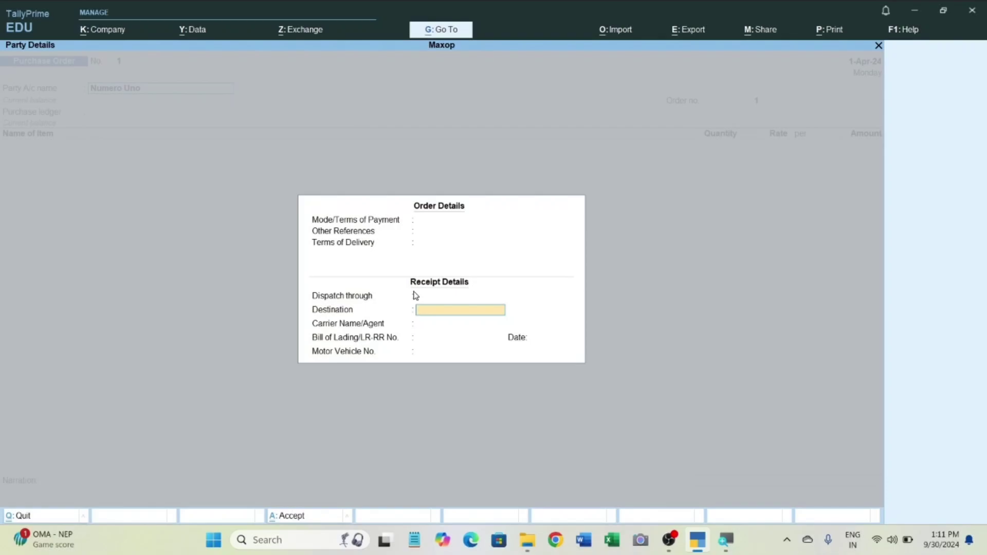
pyautogui.press('Return')
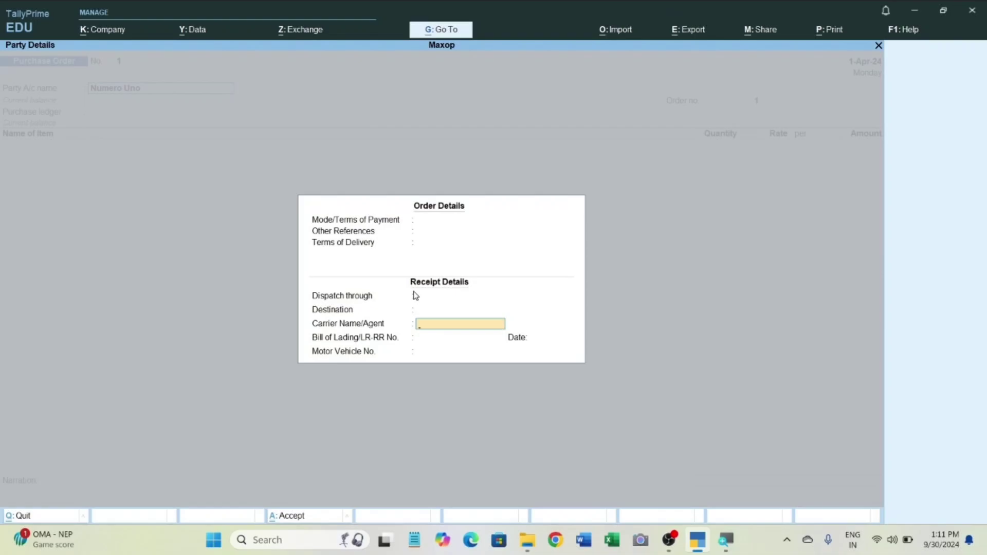
pyautogui.press('Return')
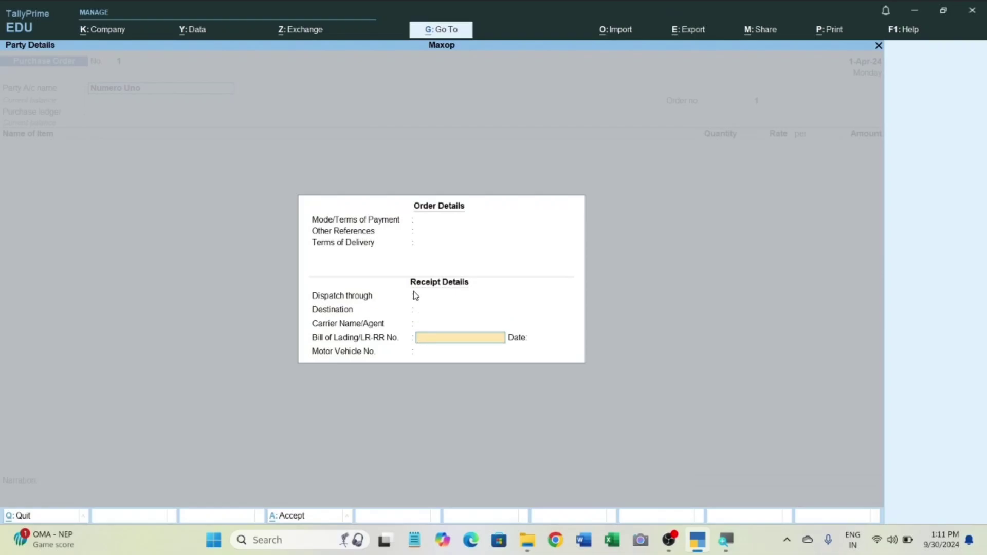
pyautogui.press('Return')
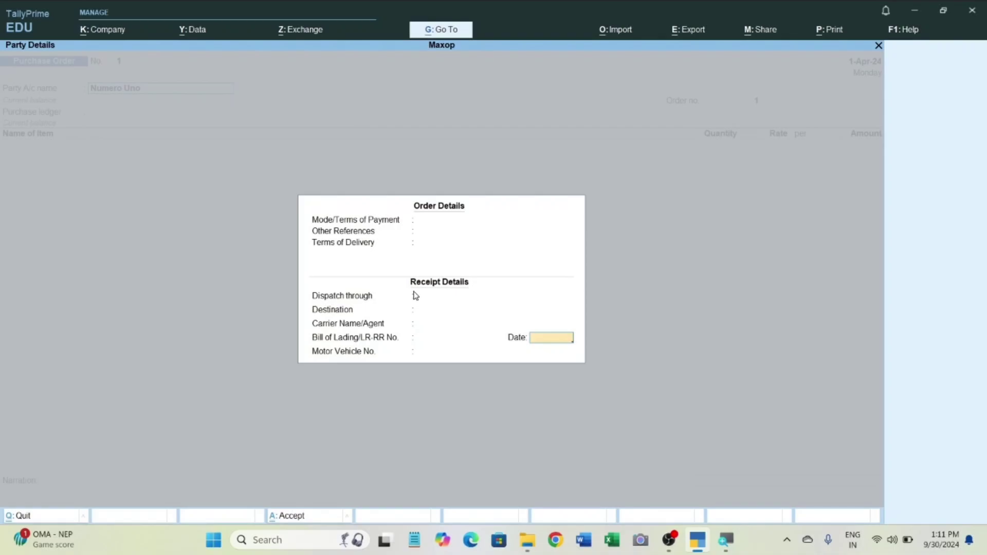
pyautogui.press('Return')
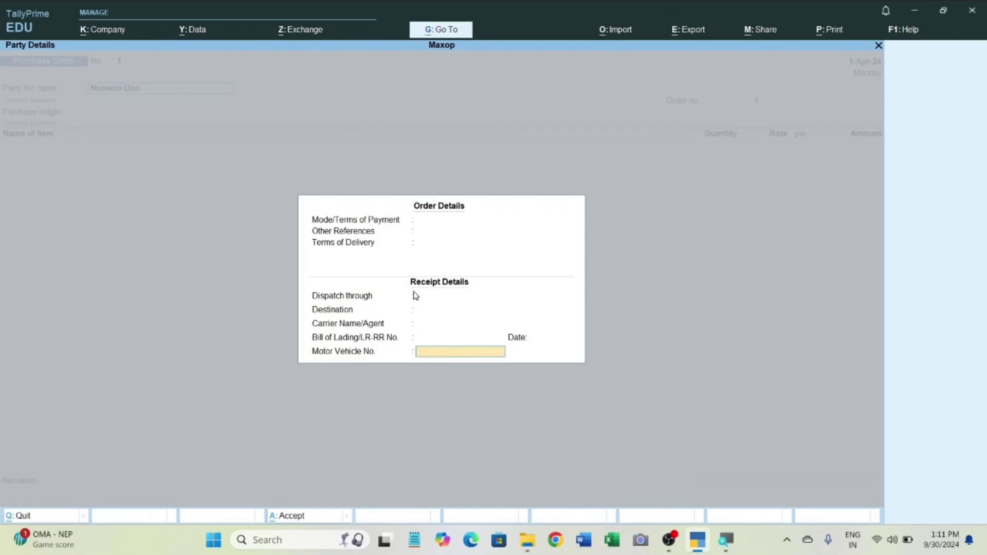
pyautogui.press('Escape')
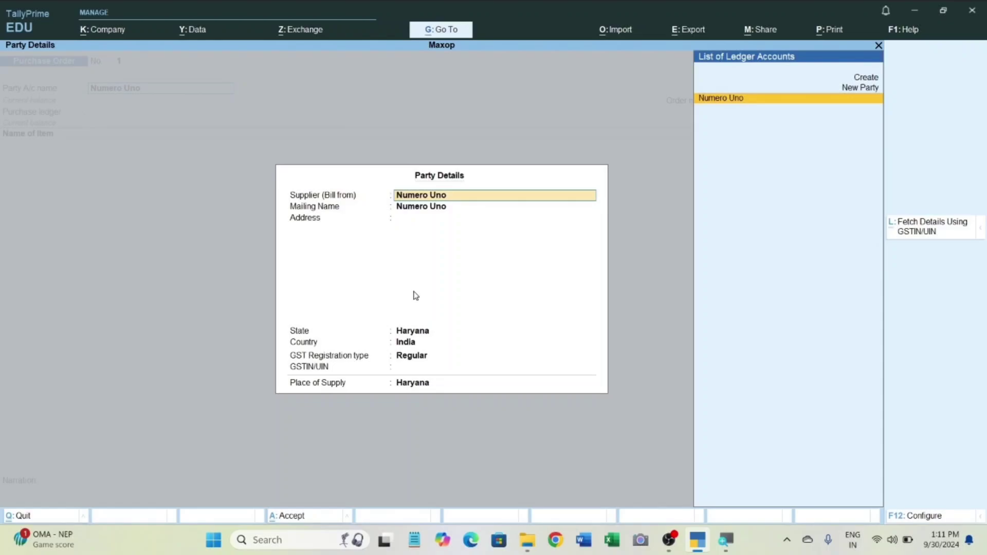
# Set the supplier's address to Gurgaon, keeping Regular GST registration, Haryana as place of supply and the default order number.
pyautogui.press('Return')
pyautogui.press('Return')
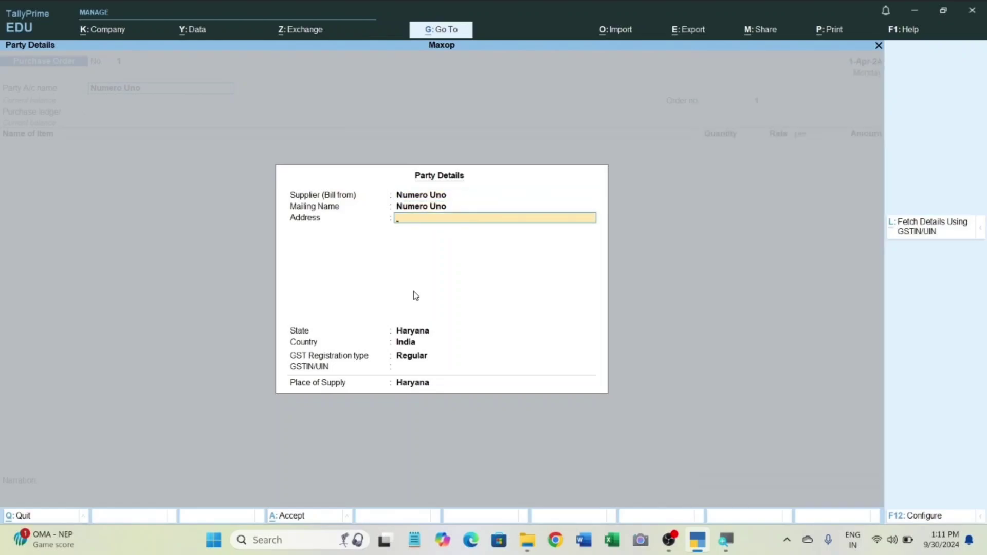
pyautogui.write('Gurgaon')
pyautogui.press('Return')
pyautogui.press('Return')
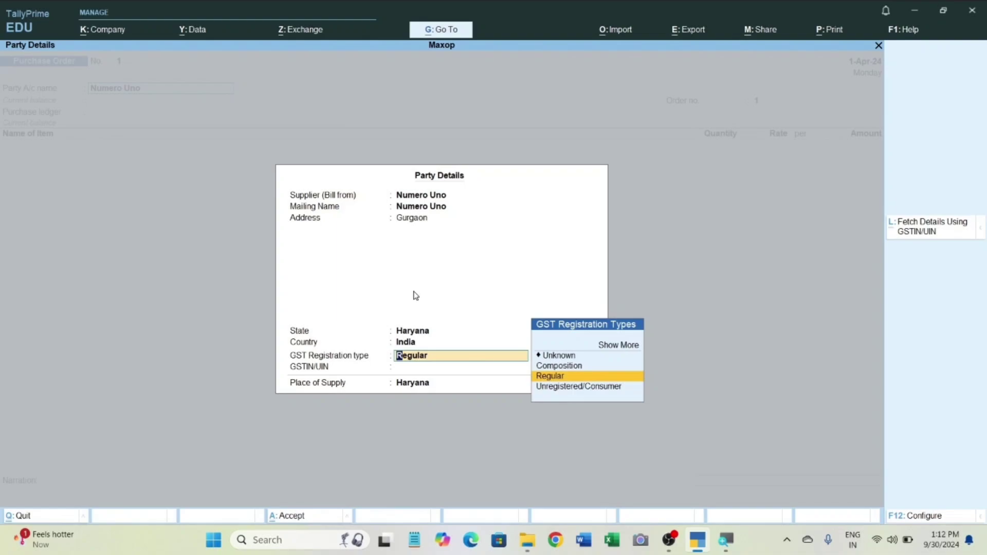
pyautogui.press('Return')
pyautogui.press('Return')
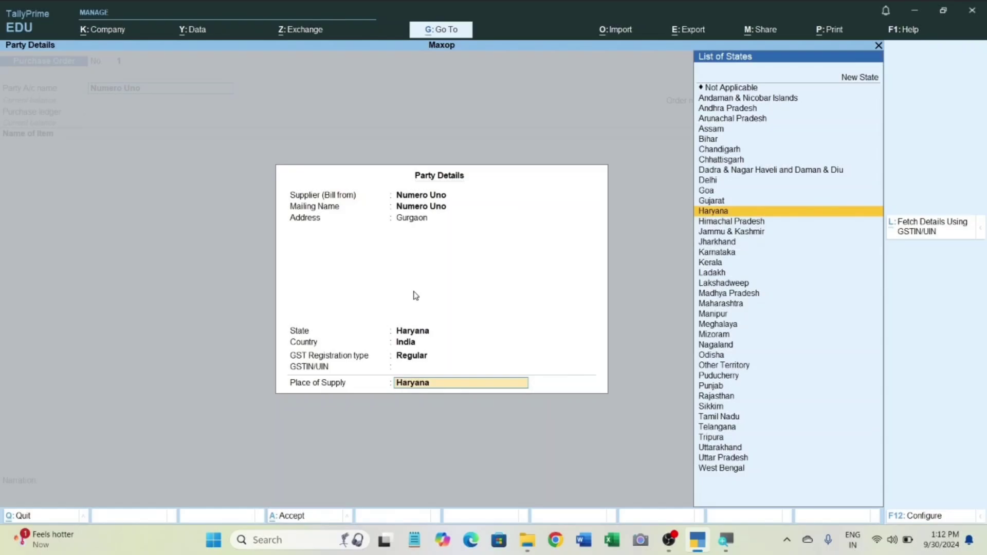
pyautogui.press('Return')
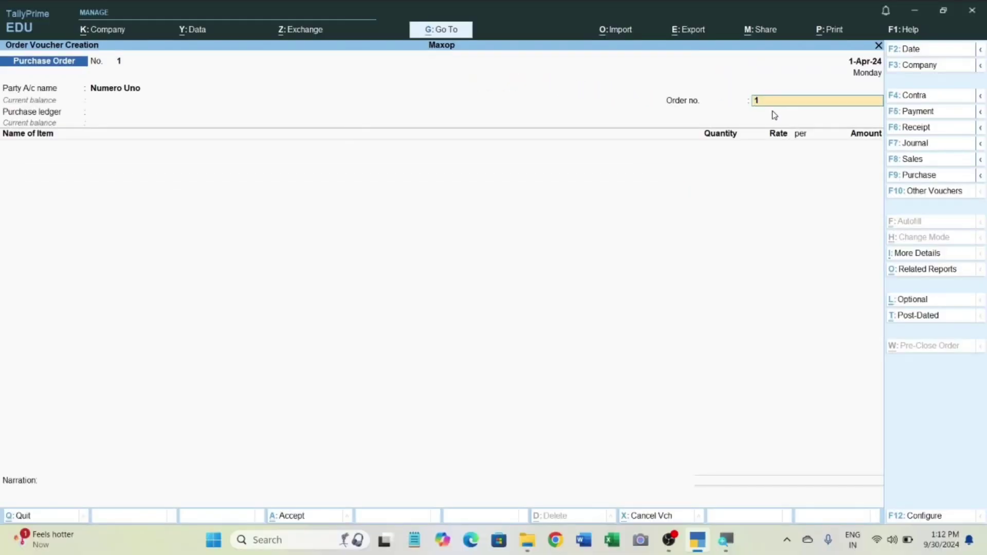
pyautogui.press('Return')
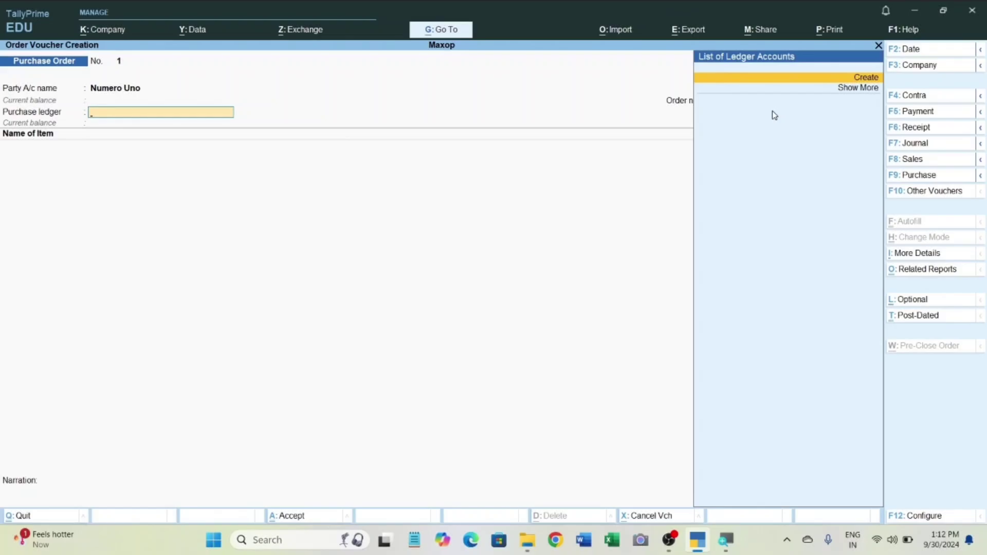
pyautogui.press('Return')
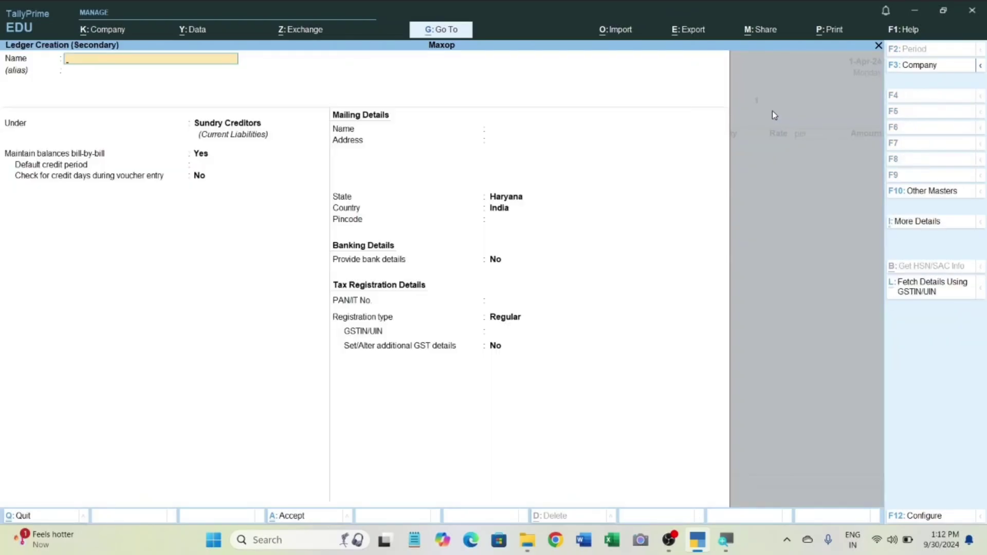
pyautogui.press('Escape')
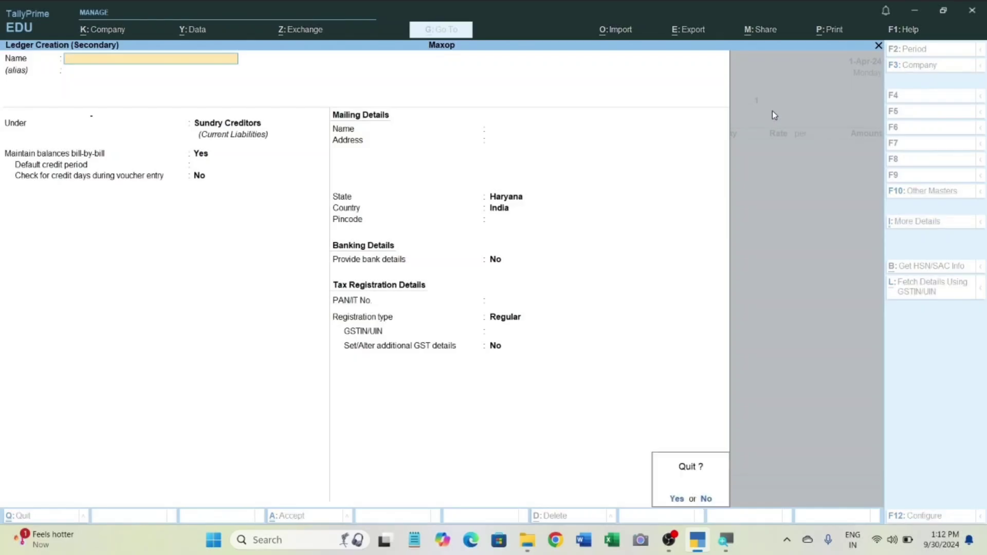
pyautogui.press('Return')
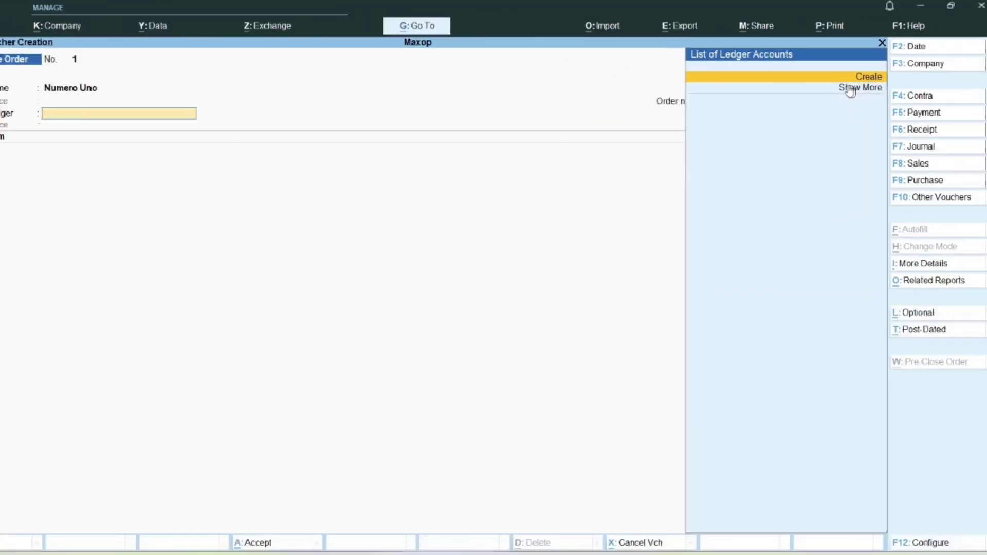
# Create the purchase ledger Purchase A/c under Purchase Accounts, keeping its statutory details at their defaults.
pyautogui.press('Return')
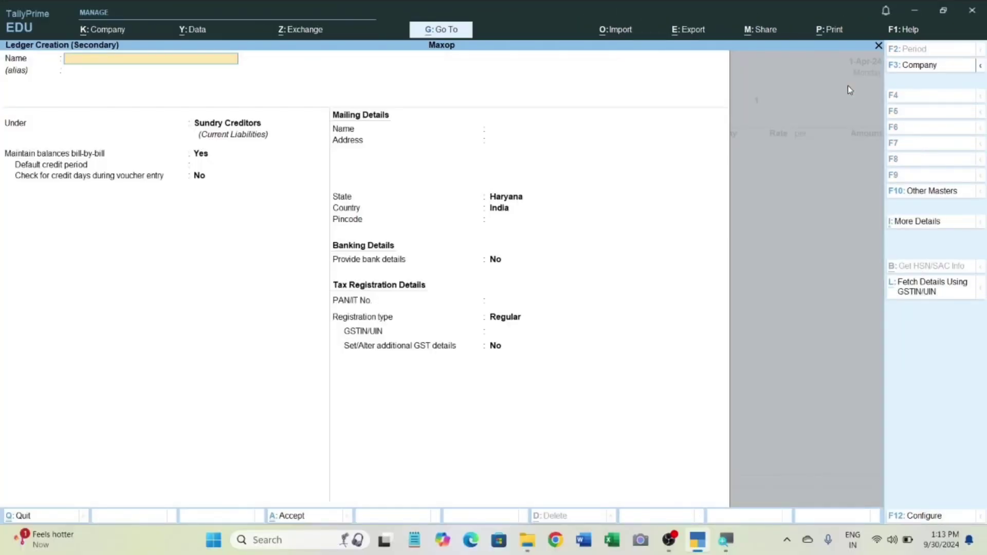
pyautogui.write('Purchase a/c')
pyautogui.press('Return')
pyautogui.press('Return')
pyautogui.write('P')
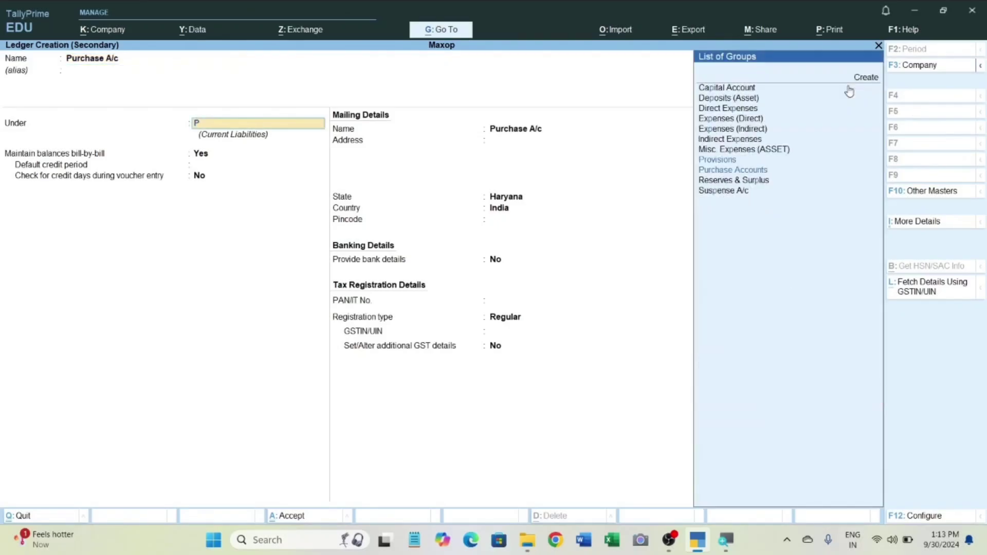
pyautogui.write('urch')
pyautogui.press('Return')
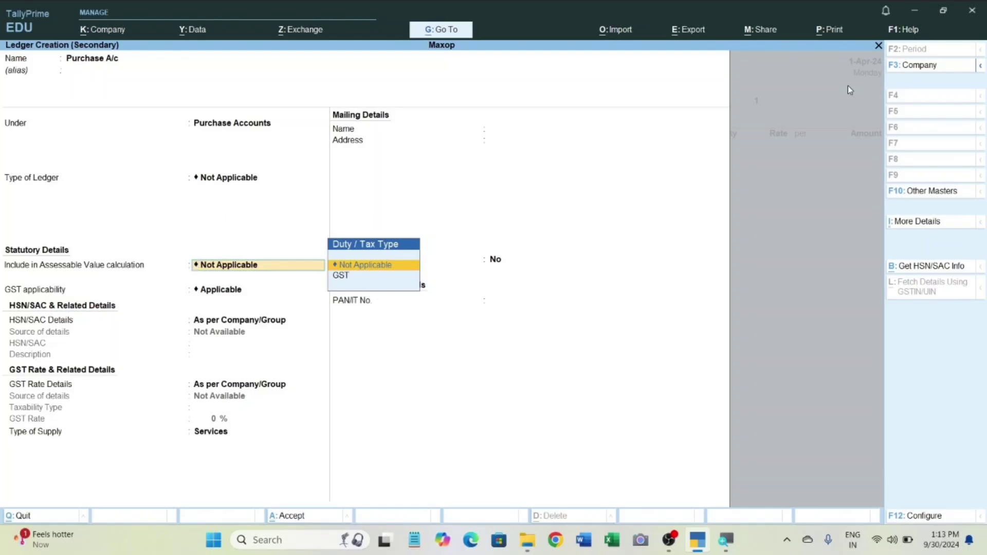
pyautogui.hotkey('ctrl', 'a')
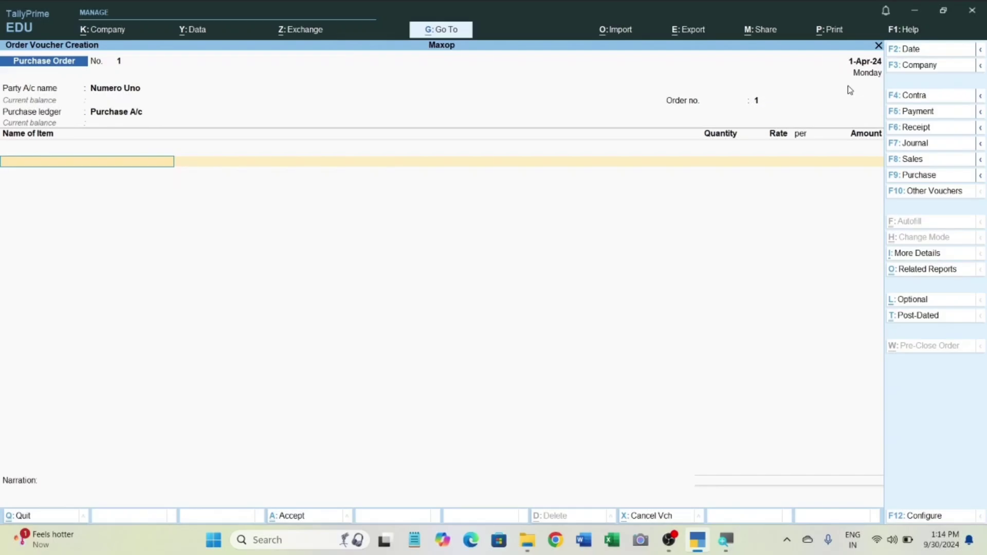
# Start a new stock item named Book for the purchase order, leaving its alias blank.
pyautogui.hotkey('alt', 'c')
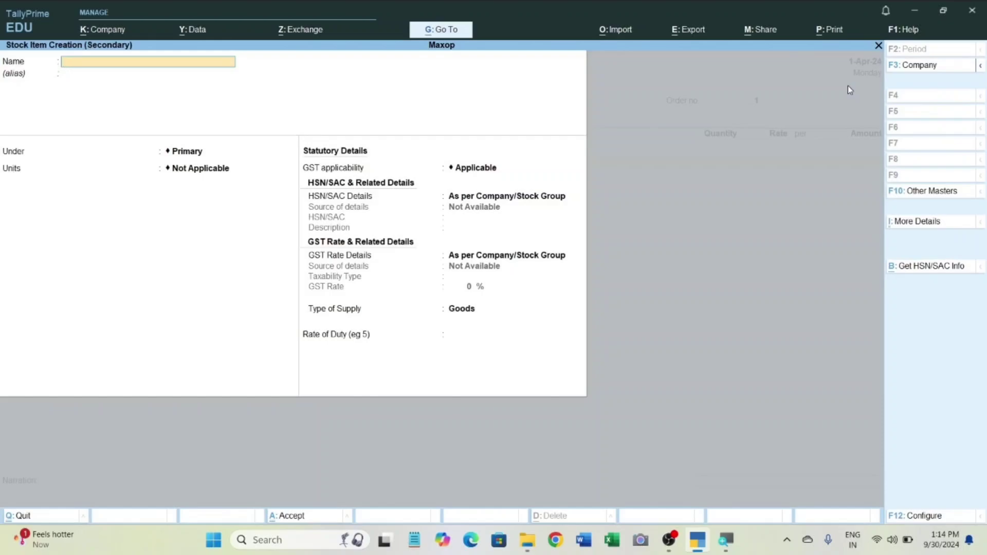
pyautogui.write('Book')
pyautogui.press('Return')
pyautogui.press('Return')
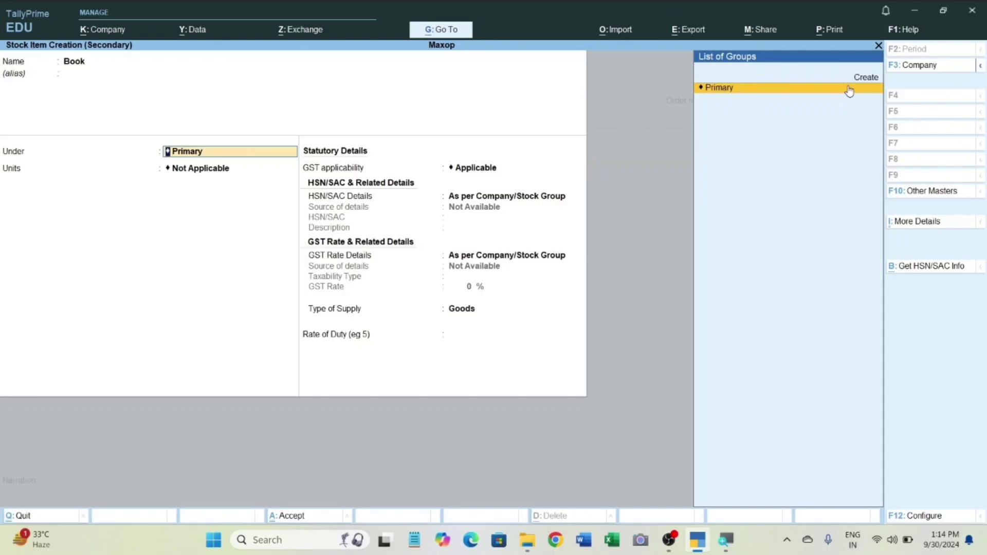
# Create the stock group Stationery with default settings and place the Book item under it.
pyautogui.press('alt')
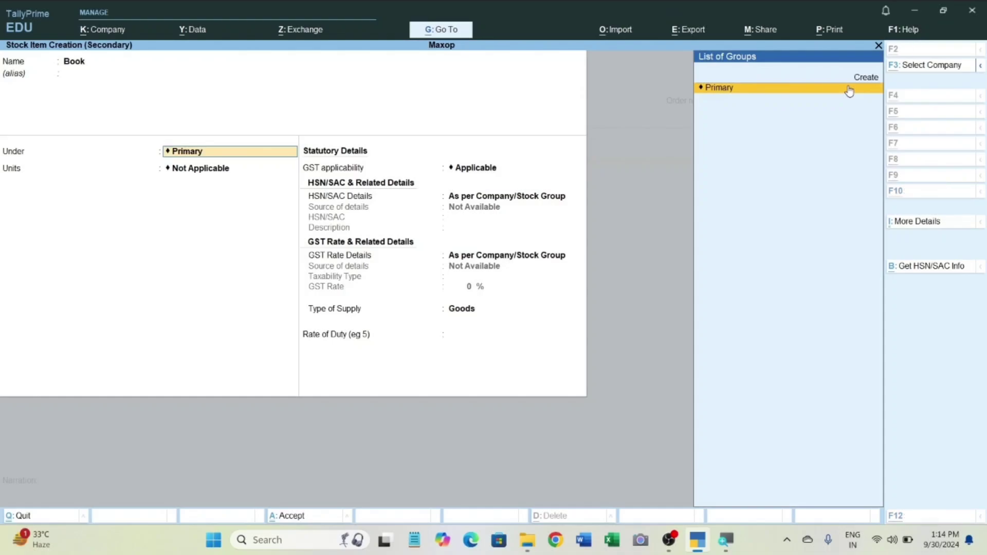
pyautogui.hotkey('alt', 'c')
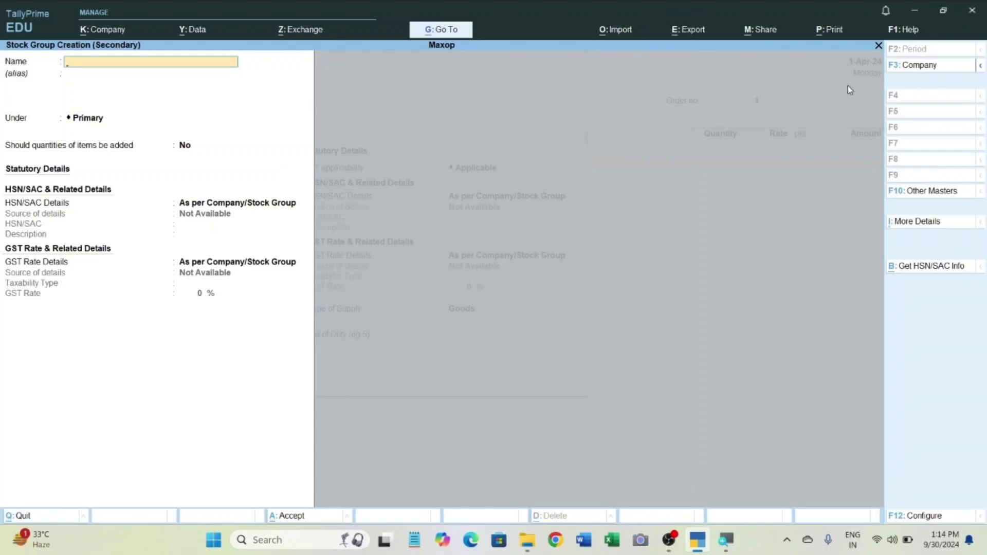
pyautogui.write('Stationery')
pyautogui.press('Return')
pyautogui.press('Return')
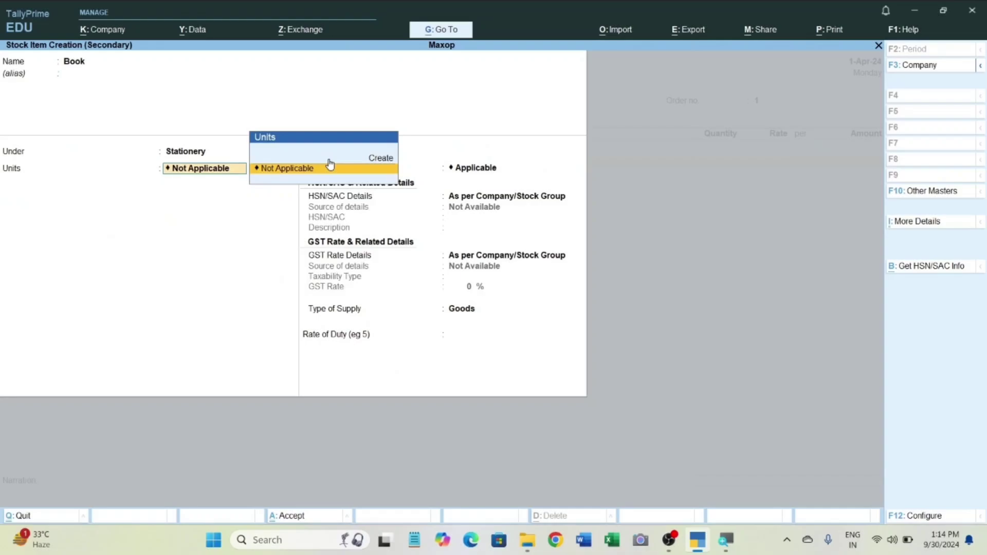
# Create the simple unit pcs (Pieces, UQC PCS-PIECES, 0 decimal places) for Book and save the item with default statutory details.
pyautogui.press('Up')
pyautogui.click(330, 161)
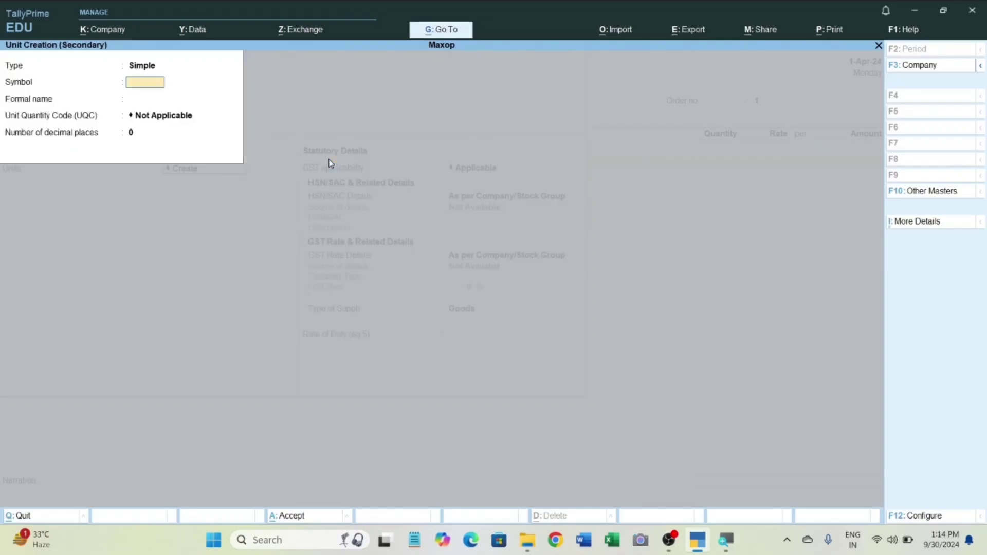
pyautogui.write('pcs')
pyautogui.press('Return')
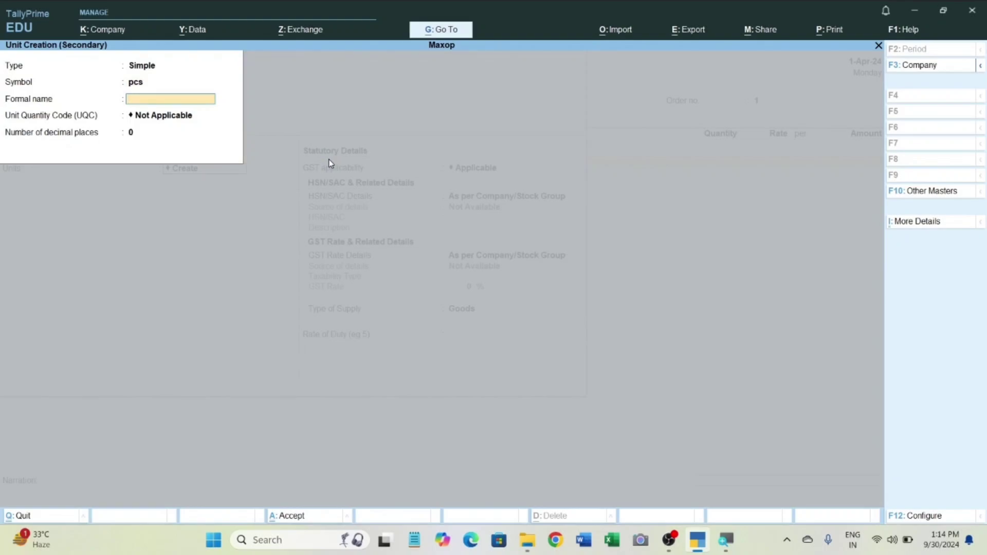
pyautogui.write('Pieces')
pyautogui.press('Return')
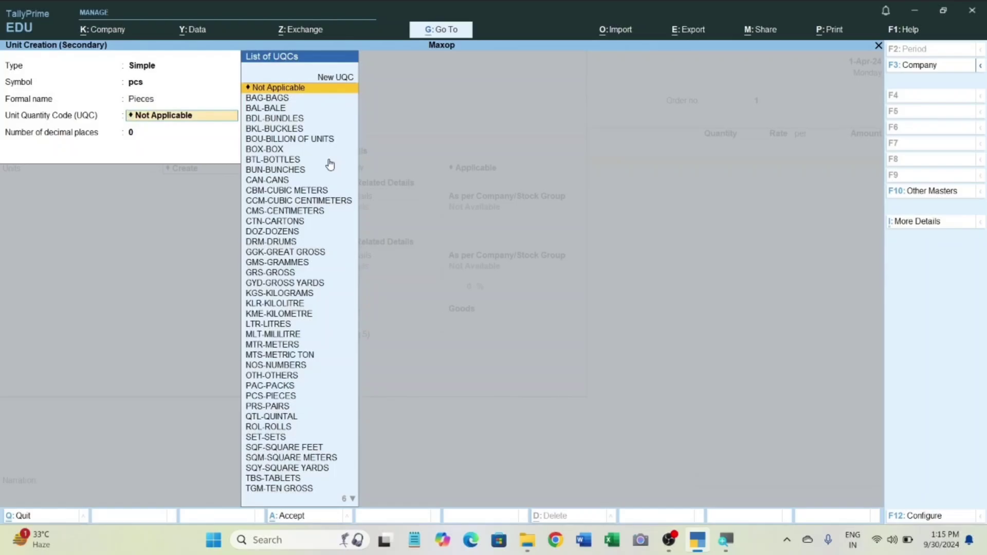
pyautogui.write('pcs')
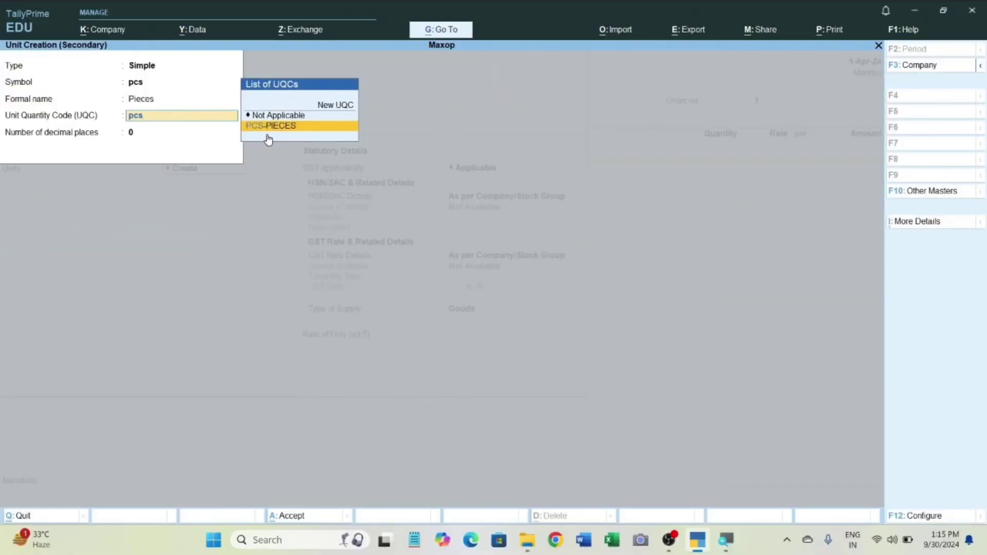
pyautogui.press('Return')
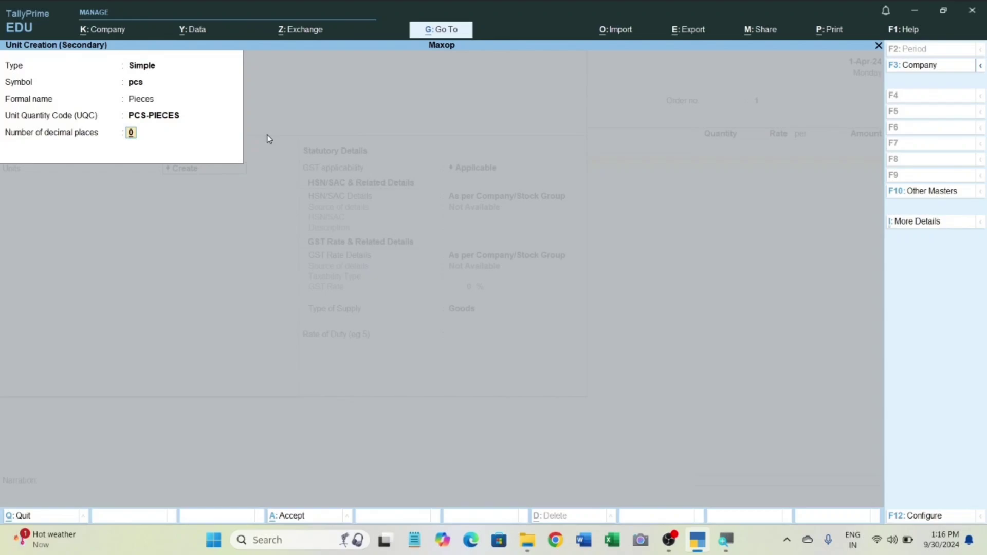
pyautogui.press('Return')
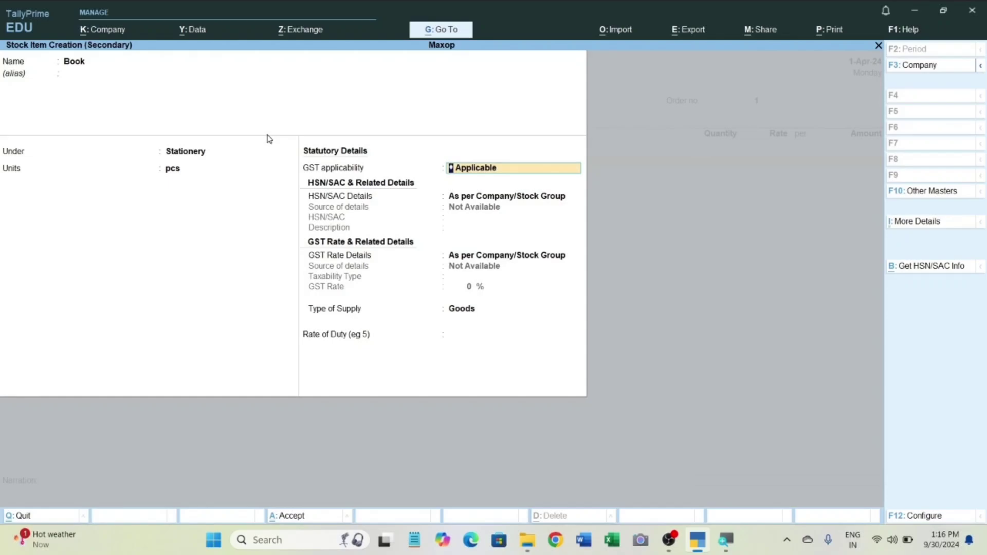
pyautogui.hotkey('ctrl', 'a')
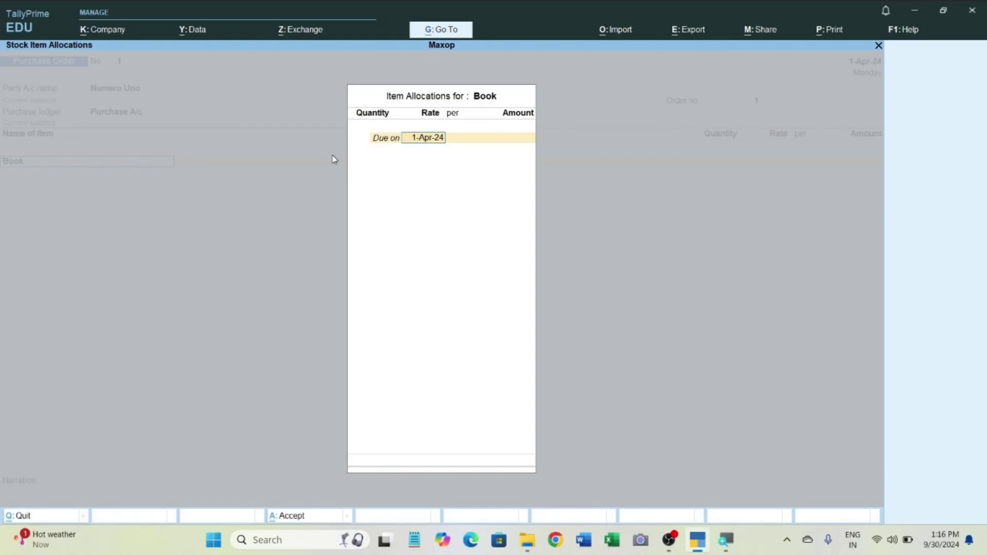
# Allocate the Book order as due in 10 days, with 100 pcs at a rate of 500 per pcs.
pyautogui.write('10')
pyautogui.press('Return')
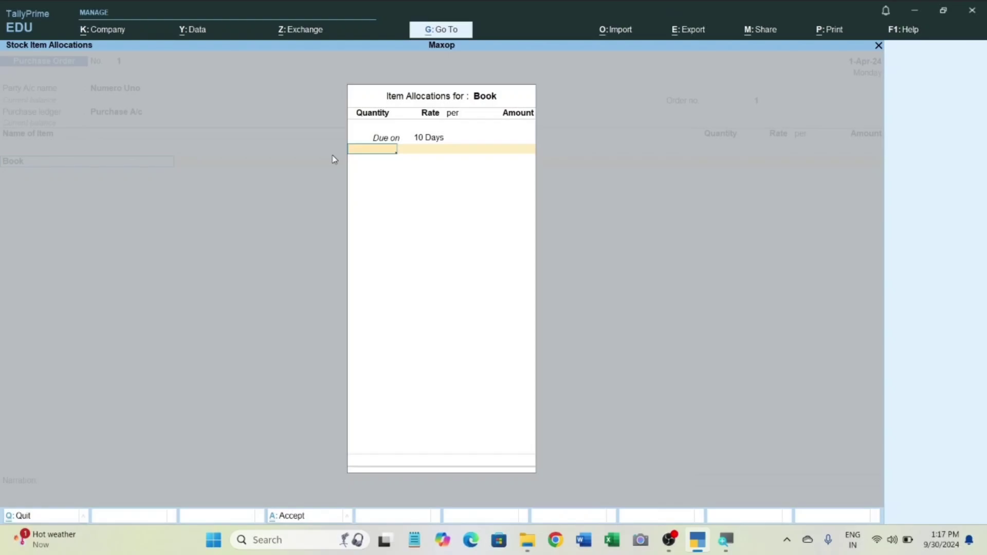
pyautogui.write('100')
pyautogui.press('Return')
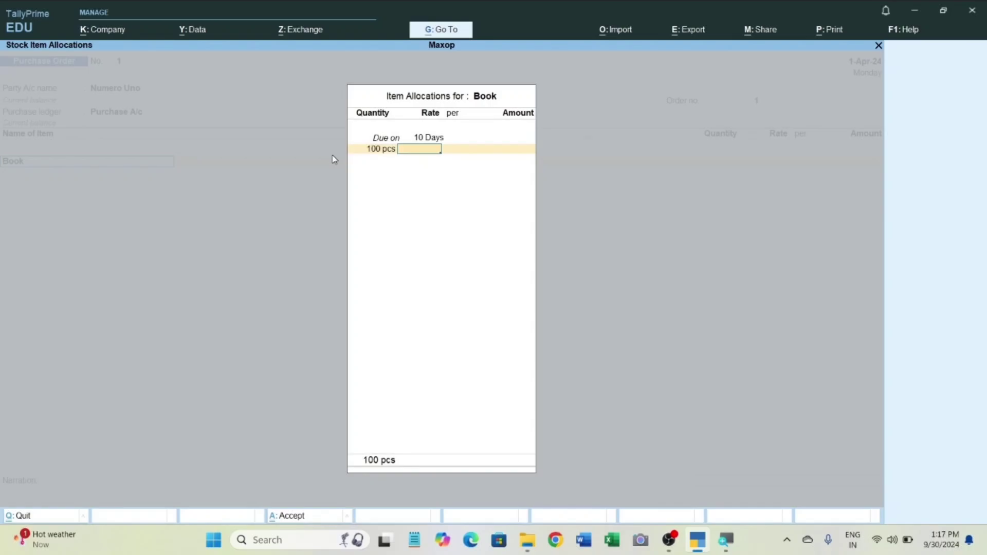
pyautogui.write('500')
pyautogui.press('Return')
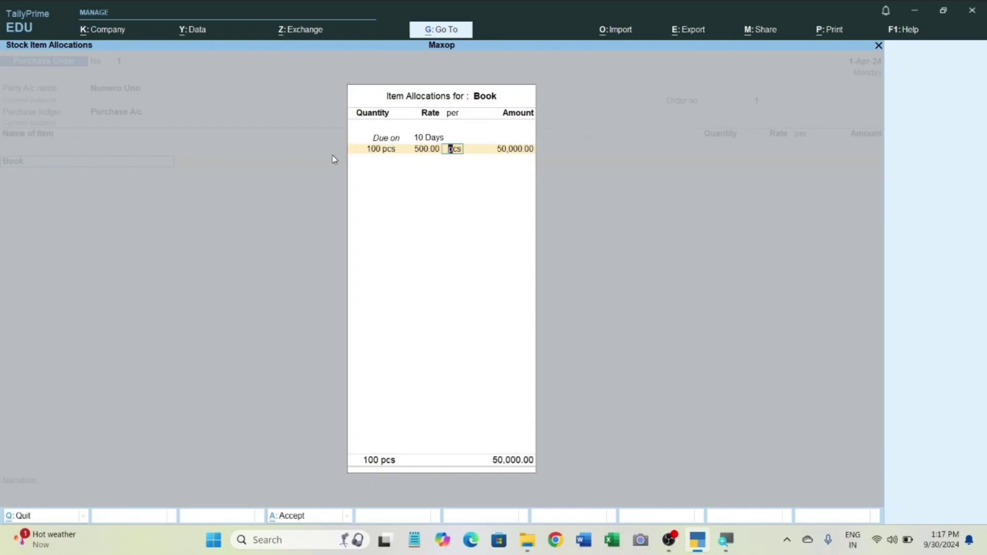
pyautogui.press('Return')
pyautogui.press('Return')
pyautogui.press('Return')
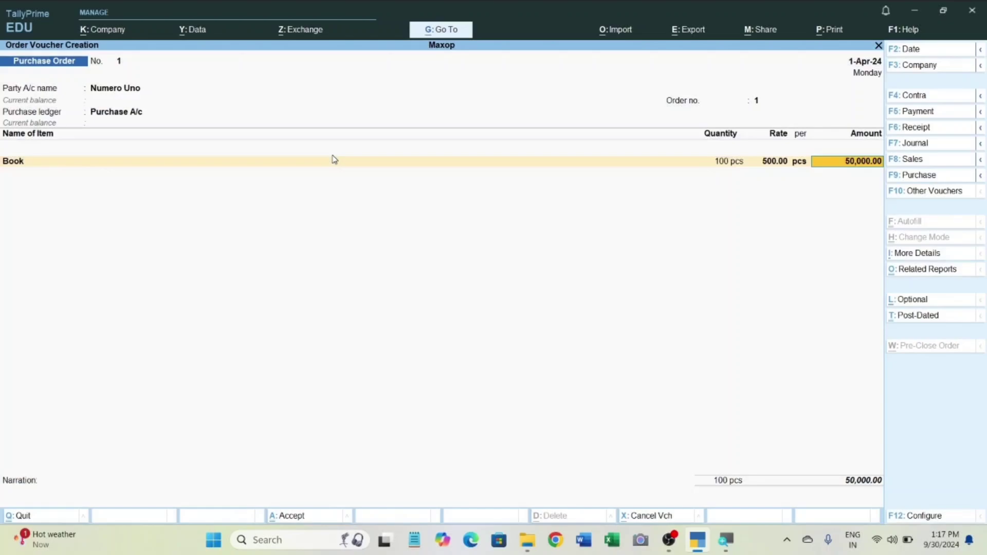
pyautogui.press('Return')
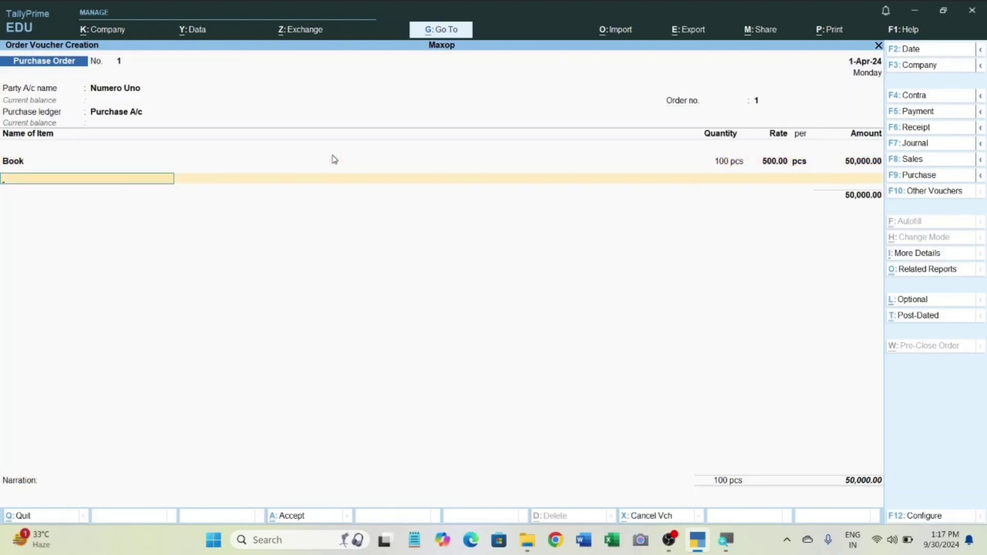
# Create the stock item Pen under Stationery with unit pcs, keeping its statutory details at their defaults.
pyautogui.hotkey('alt', 'c')
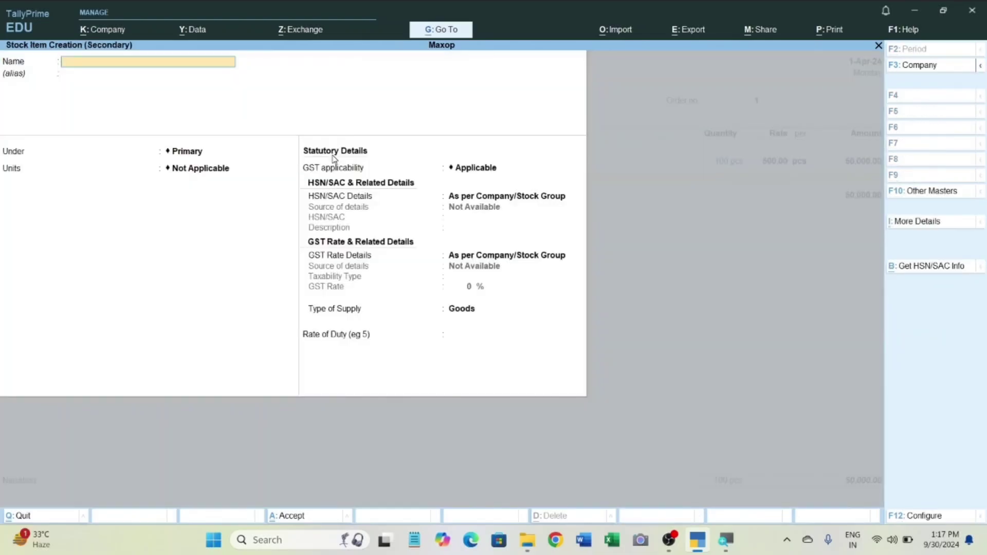
pyautogui.write('Pen')
pyautogui.press('Return')
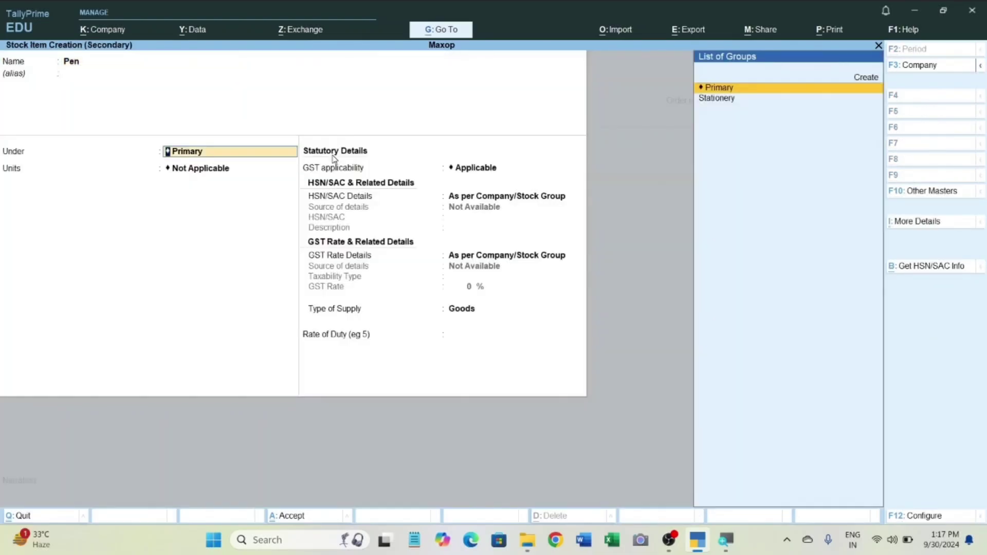
pyautogui.press('Down')
pyautogui.press('Return')
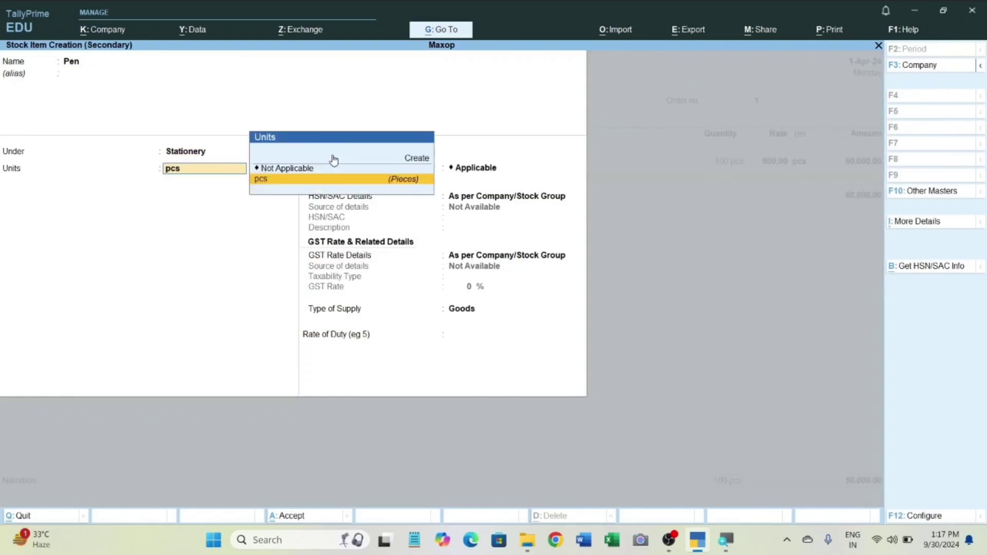
pyautogui.press('Return')
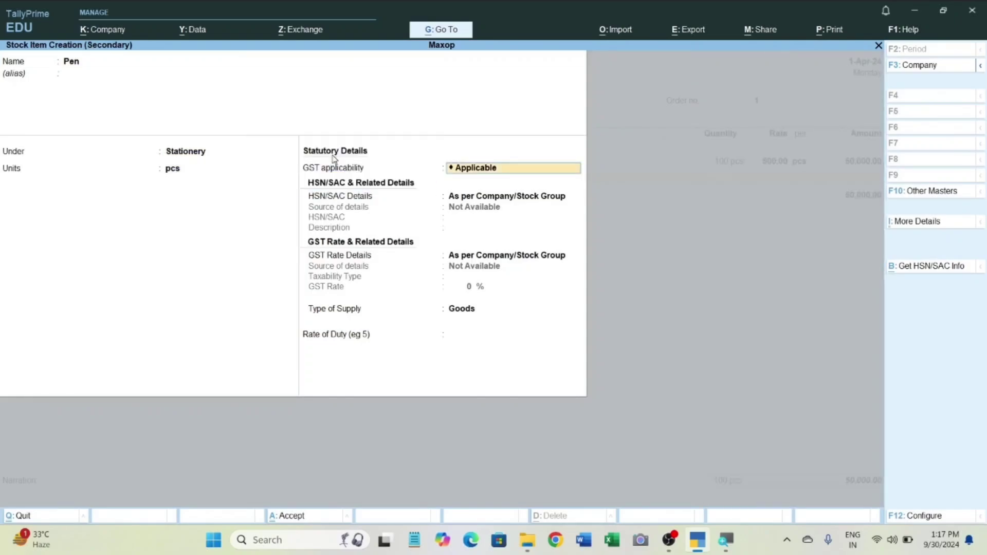
pyautogui.hotkey('ctrl', 'a')
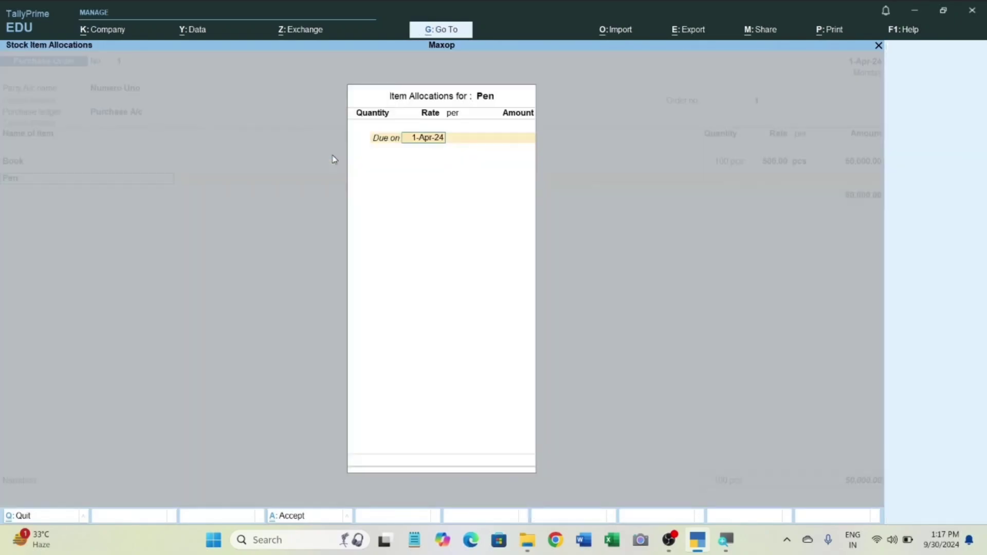
# Allocate the Pen order as due in 10 days, with 500 pcs at a rate of 10 per pcs.
pyautogui.press('BackSpace')
pyautogui.write('10')
pyautogui.press('Return')
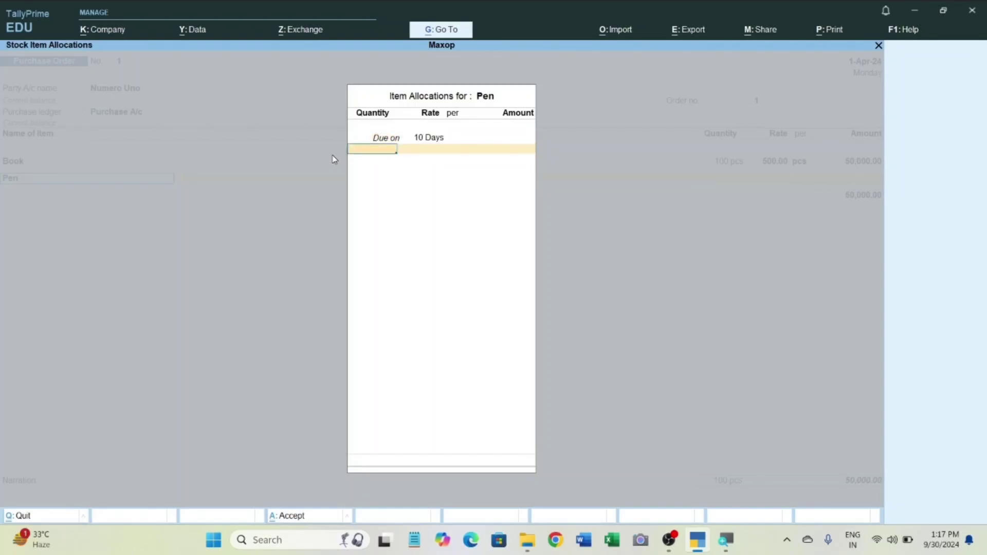
pyautogui.write('500')
pyautogui.press('Return')
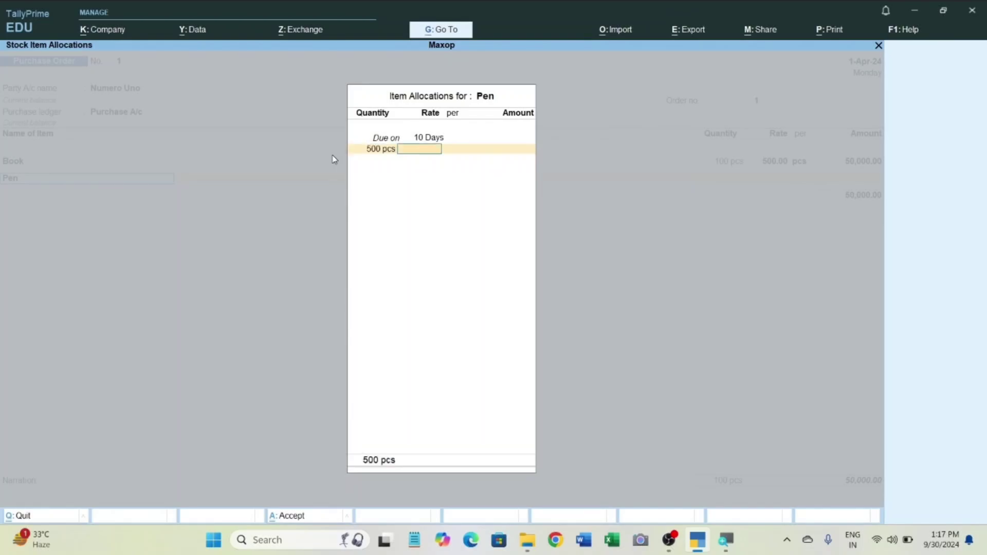
pyautogui.write('10')
pyautogui.press('Return')
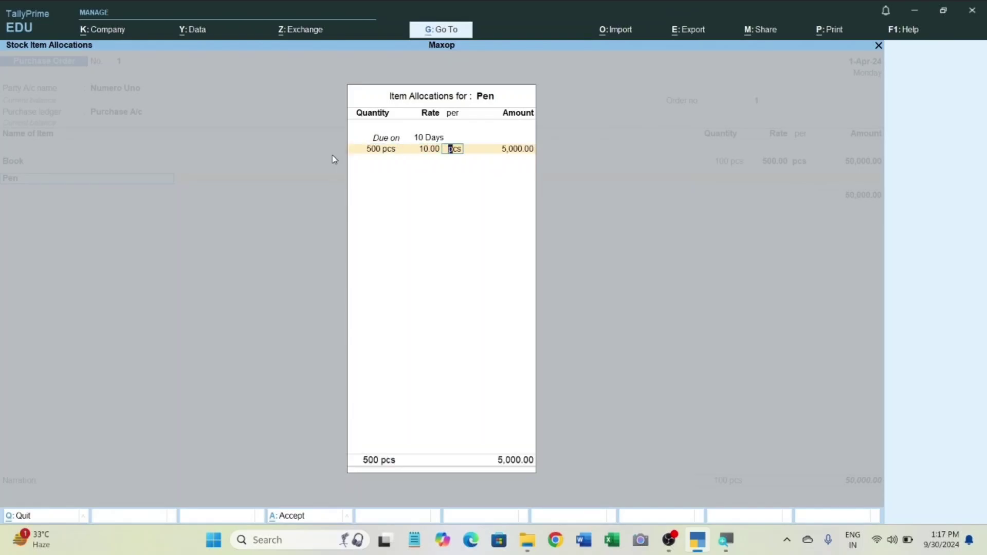
pyautogui.press('Return')
pyautogui.press('Return')
pyautogui.press('Return')
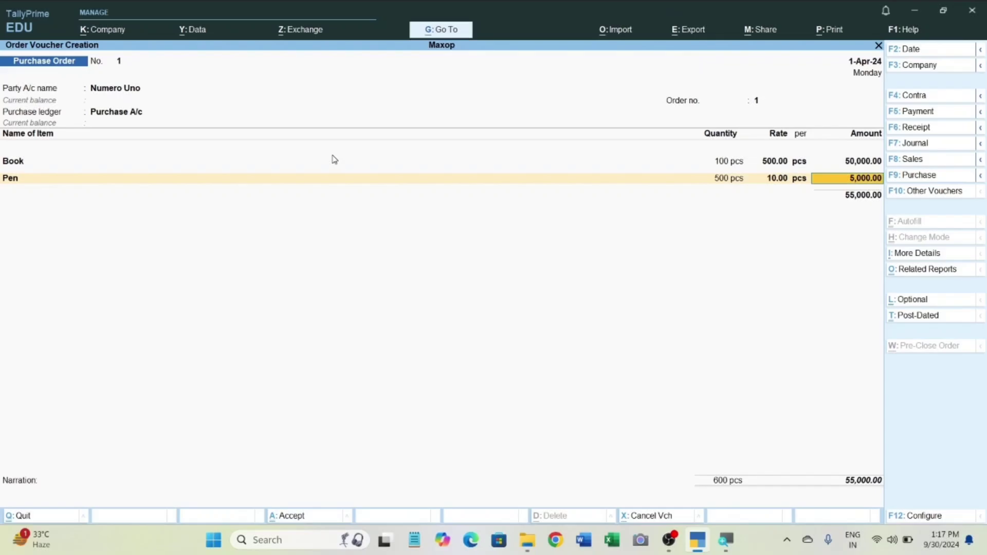
pyautogui.press('Return')
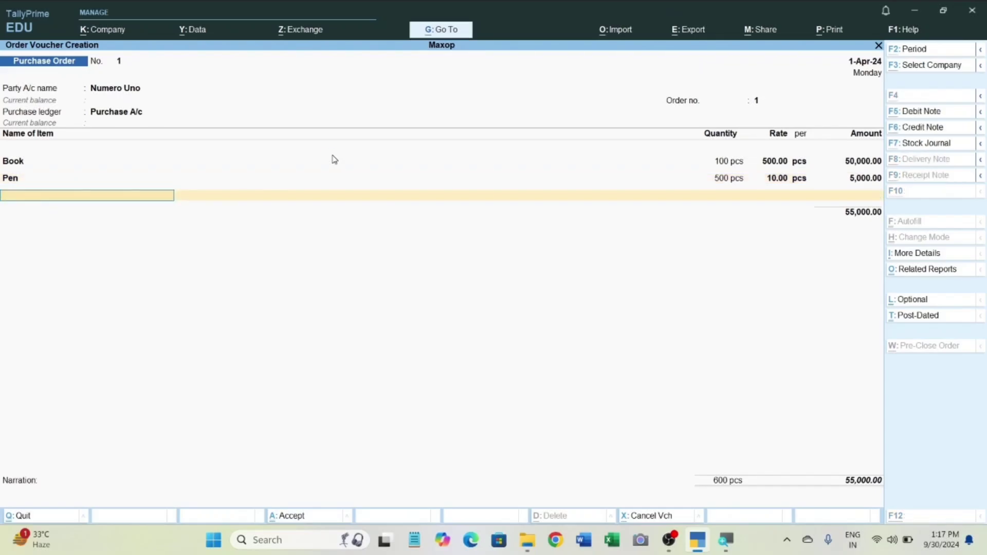
# Create the stock item Notebook under Stationery with unit pcs, keeping its statutory details at their defaults.
pyautogui.hotkey('alt', 'c')
pyautogui.write('Not')
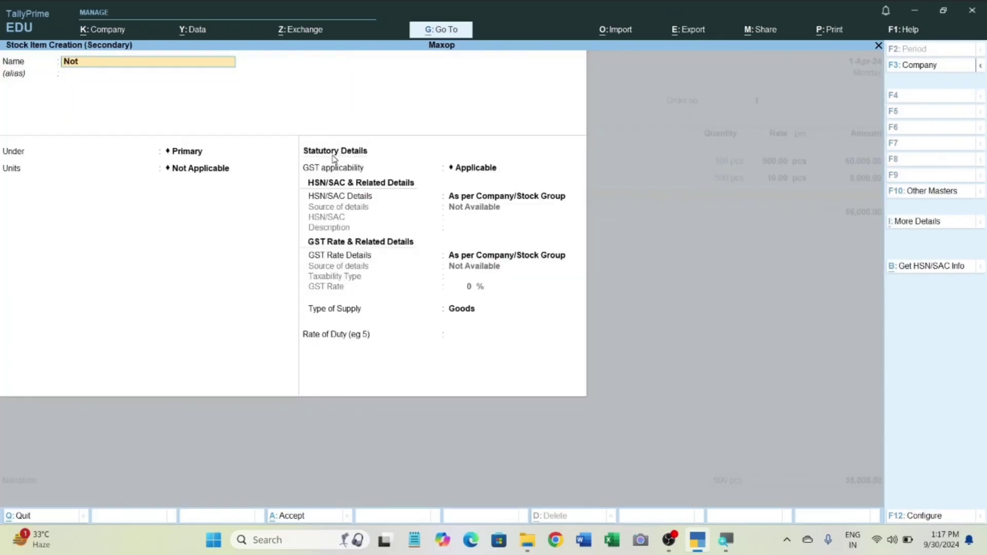
pyautogui.write('ebook')
pyautogui.press('Return')
pyautogui.press('Return')
pyautogui.write('s')
pyautogui.press('Return')
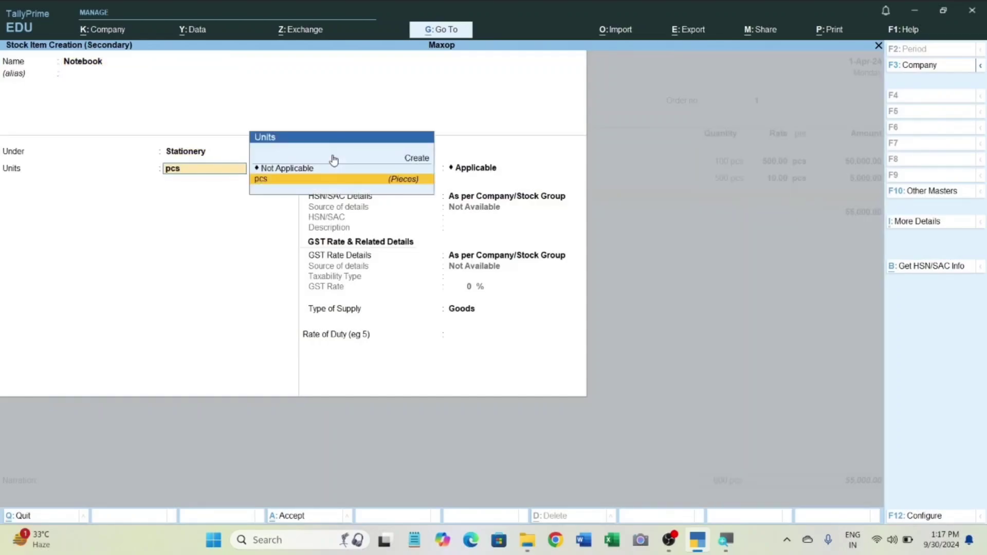
pyautogui.write('p')
# Allocate the Notebook order as due in 10 days, with 200 pcs at a rate of 50 per pcs, and save the purchase order.
pyautogui.press('Return')
pyautogui.hotkey('ctrl', 'a')
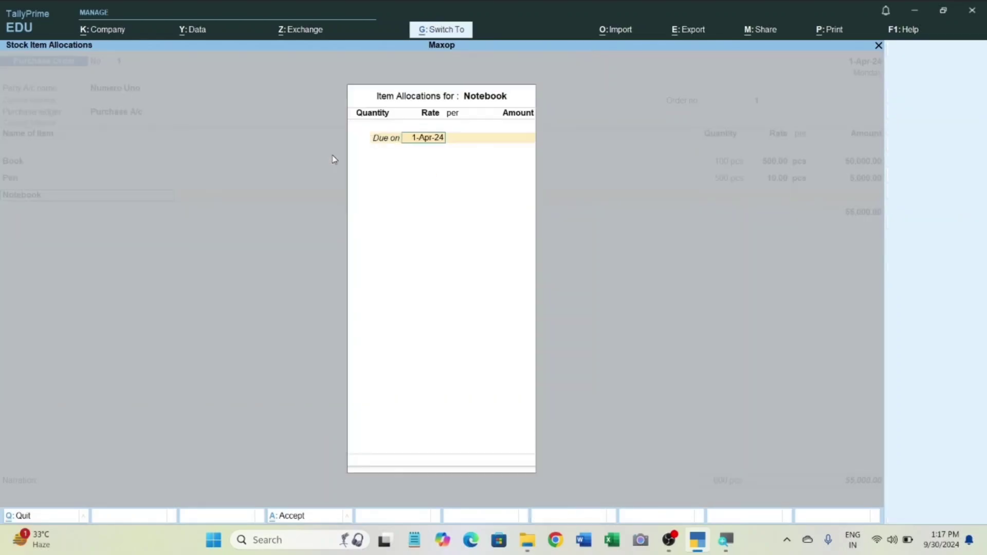
pyautogui.write('110')
pyautogui.press('Return')
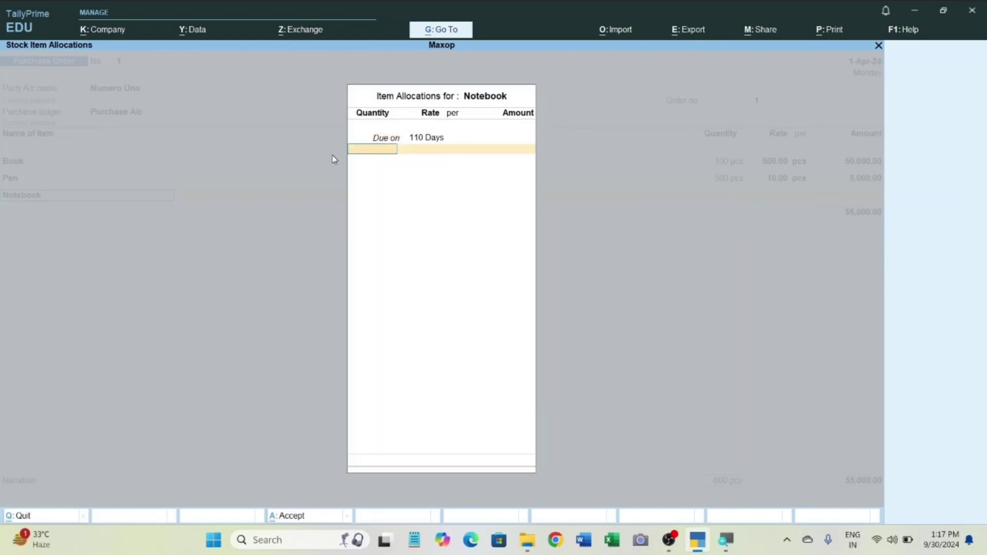
pyautogui.press('BackSpace')
pyautogui.write('10')
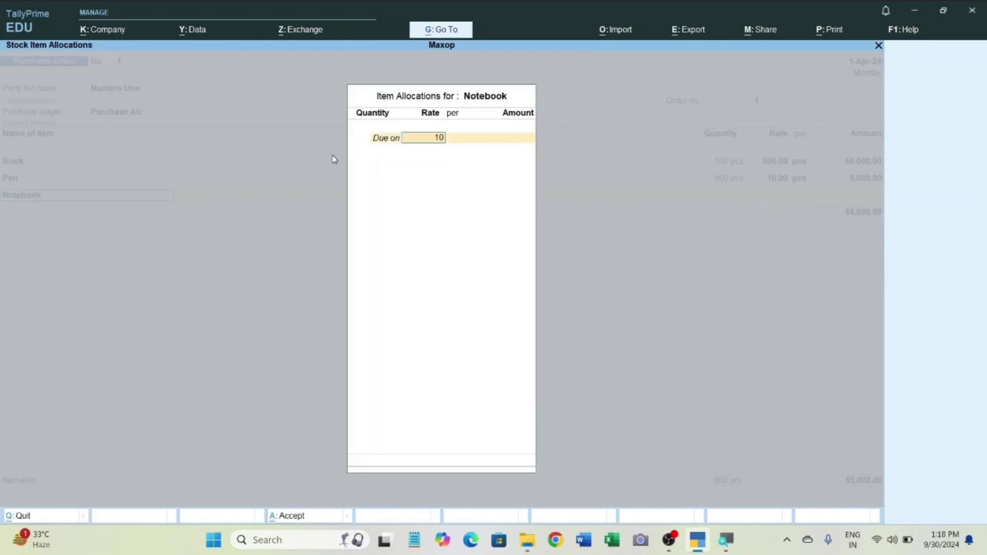
pyautogui.press('Return')
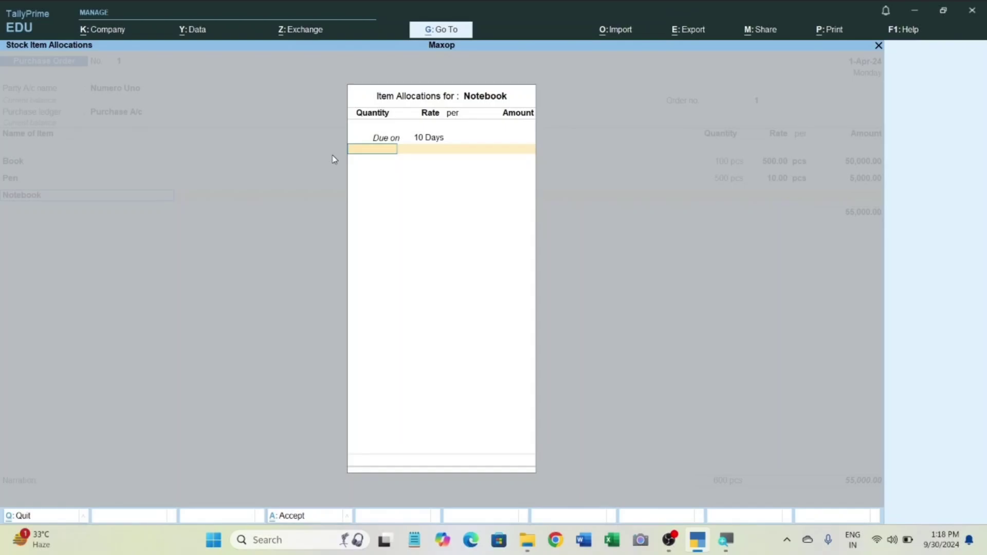
pyautogui.write('200')
pyautogui.press('Return')
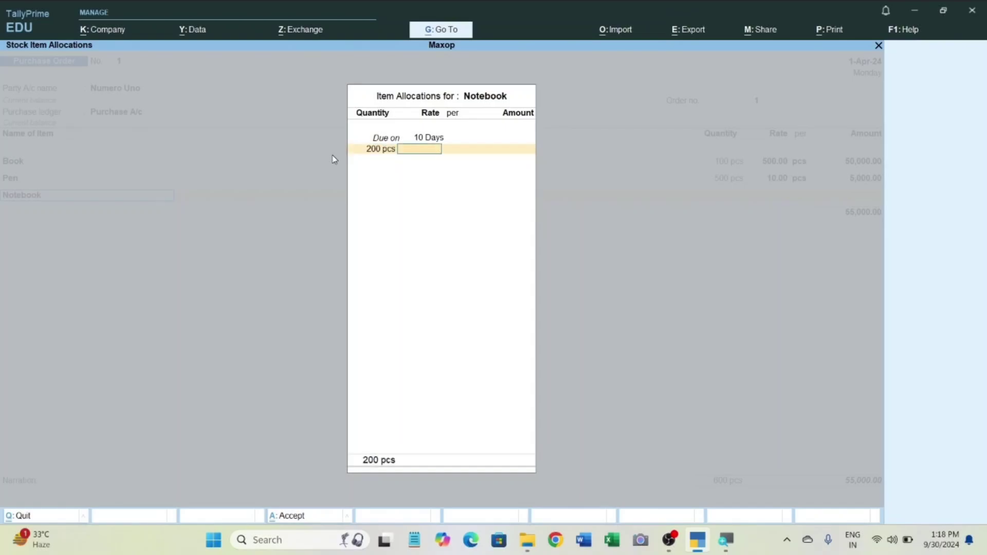
pyautogui.write('50')
pyautogui.press('Return')
pyautogui.press('Return')
pyautogui.press('Return')
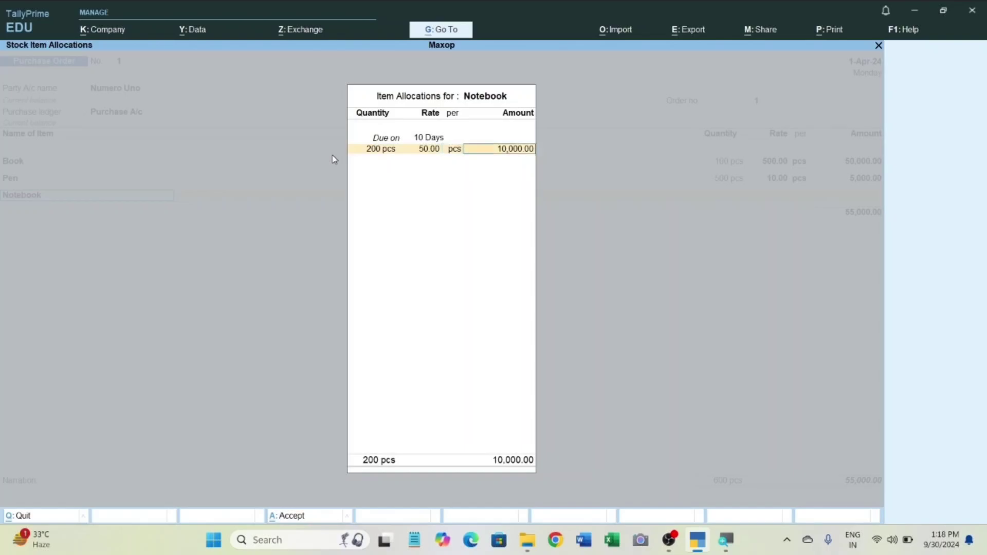
pyautogui.press('Return')
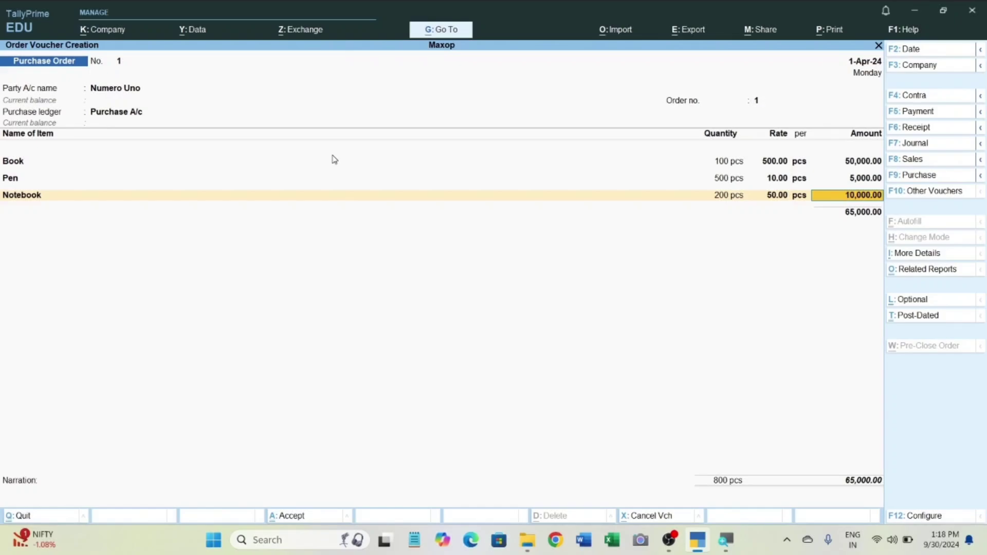
pyautogui.hotkey('ctrl', 'a')
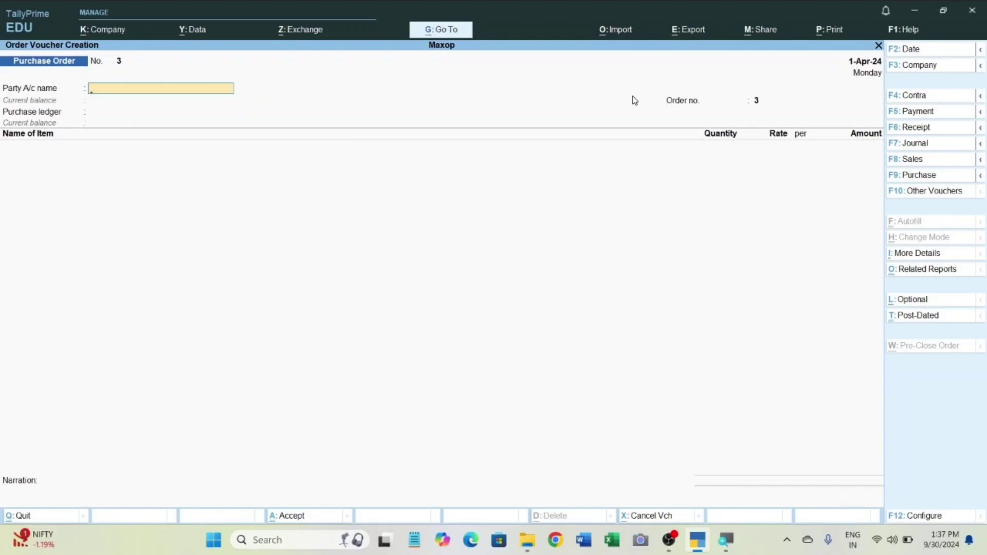
# Leave voucher entry and check Maxop's closing stock in the Stock Summary.
pyautogui.press('Escape')
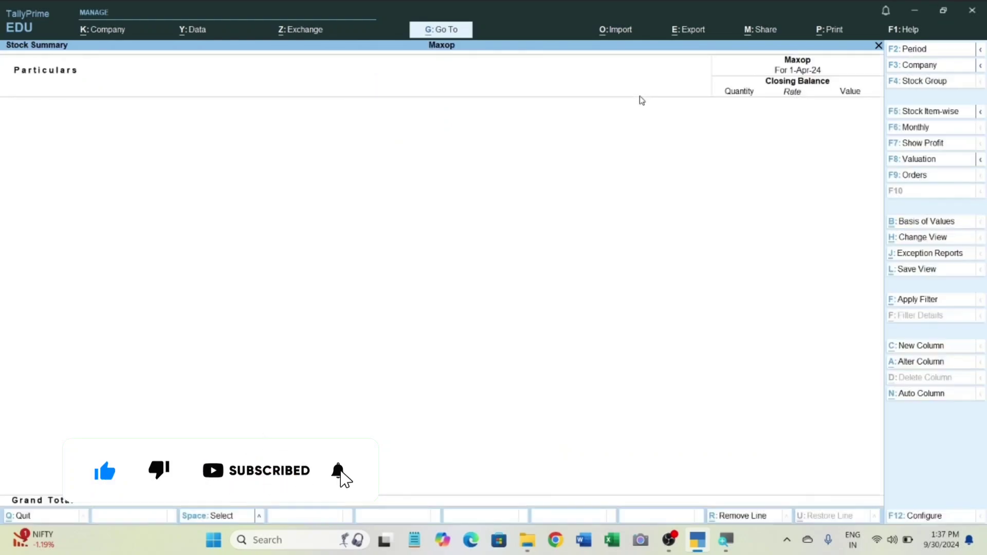
pyautogui.press('s')
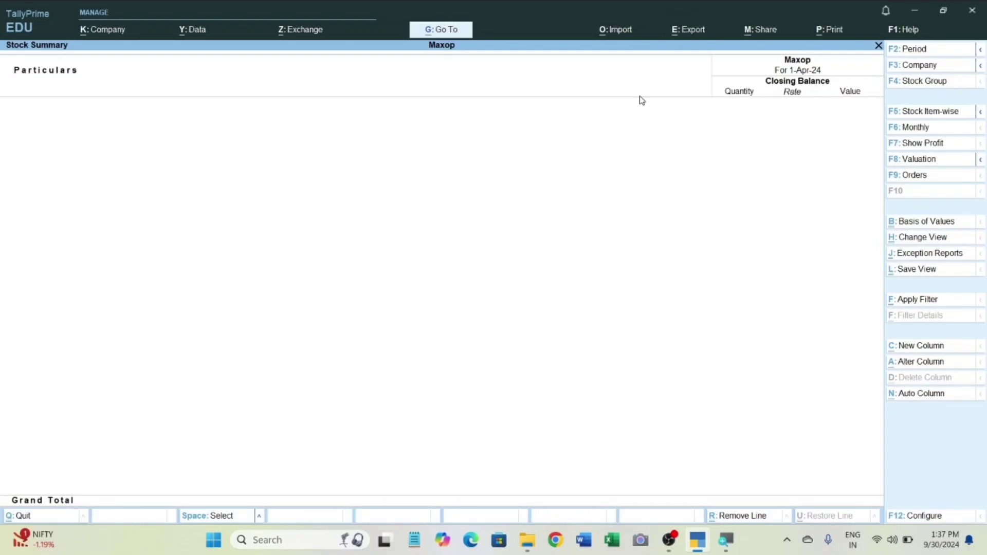
pyautogui.press('Escape')
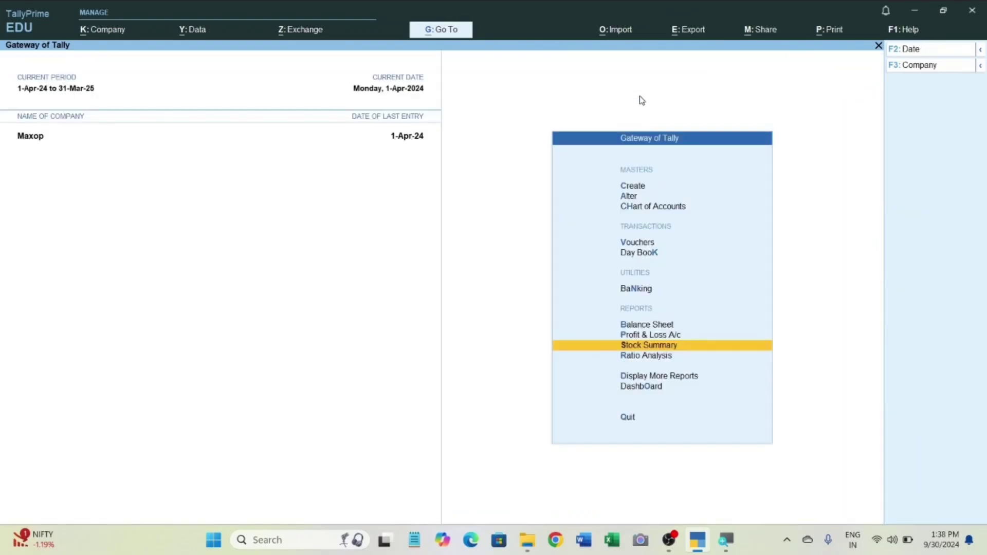
pyautogui.press('Escape')
pyautogui.press('n')
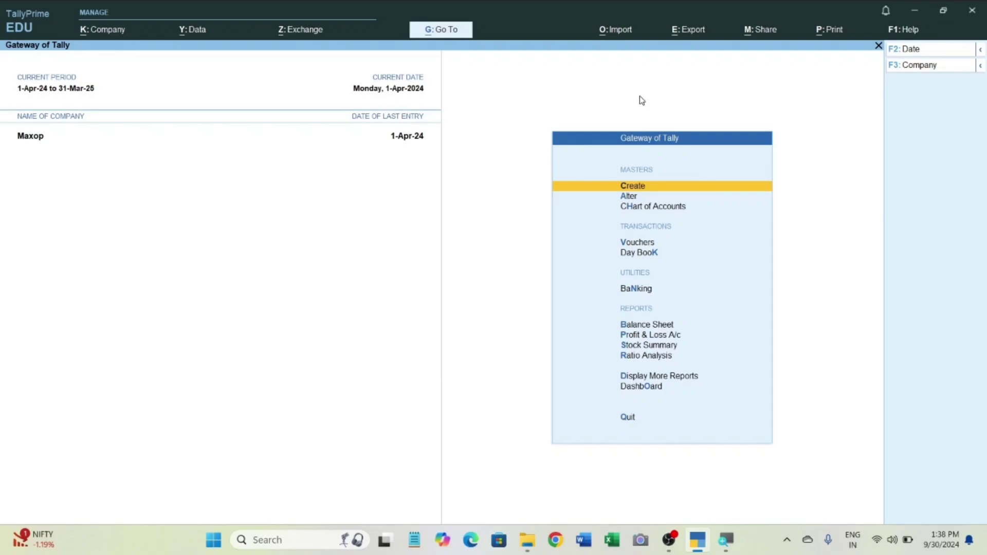
# Open voucher entry and change the voucher type from Purchase Order to Receipt Note.
pyautogui.press('v')
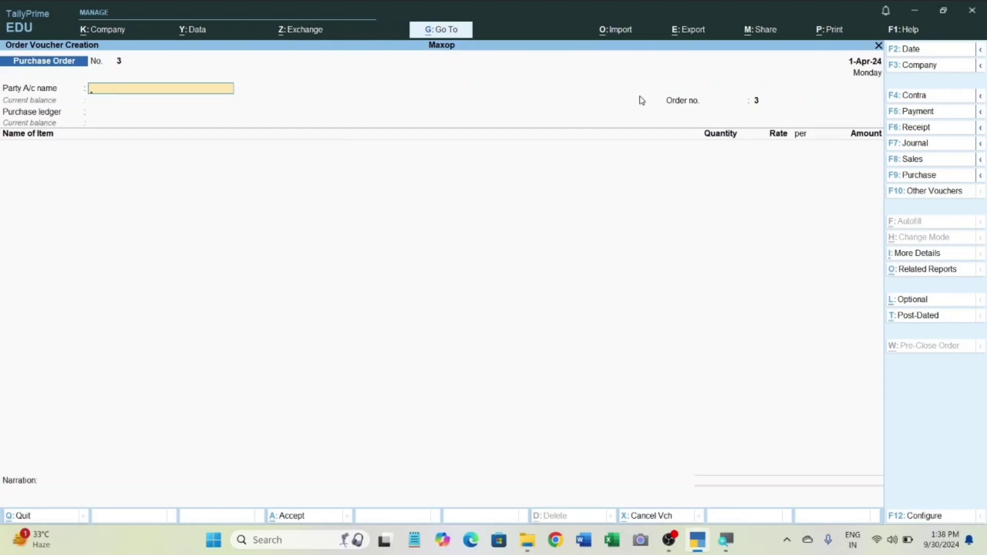
pyautogui.press('F10')
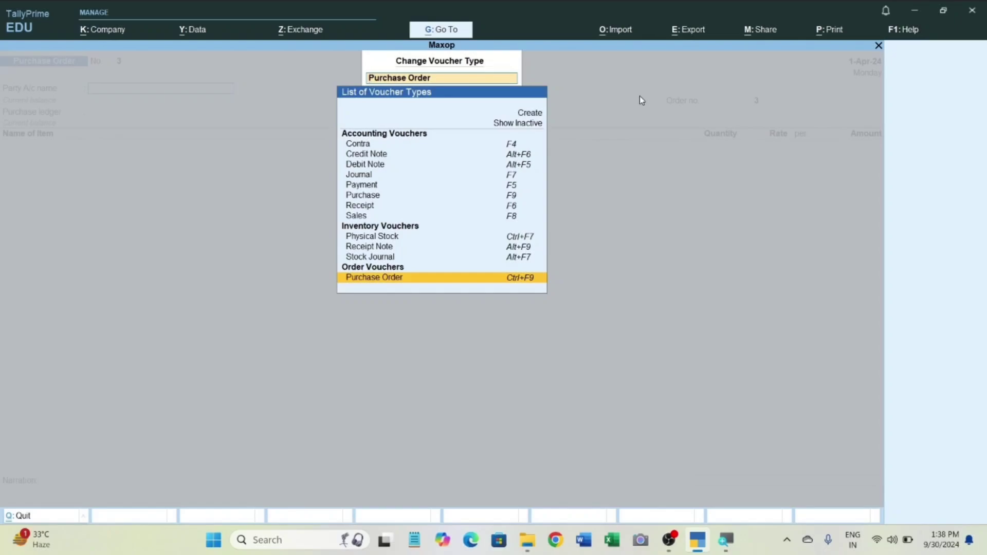
pyautogui.press('Up')
pyautogui.press('Up')
pyautogui.press('Up')
pyautogui.press('Up')
pyautogui.press('Up')
pyautogui.press('Up')
pyautogui.press('Up')
pyautogui.press('Up')
pyautogui.press('Up')
pyautogui.press('Up')
pyautogui.press('Up')
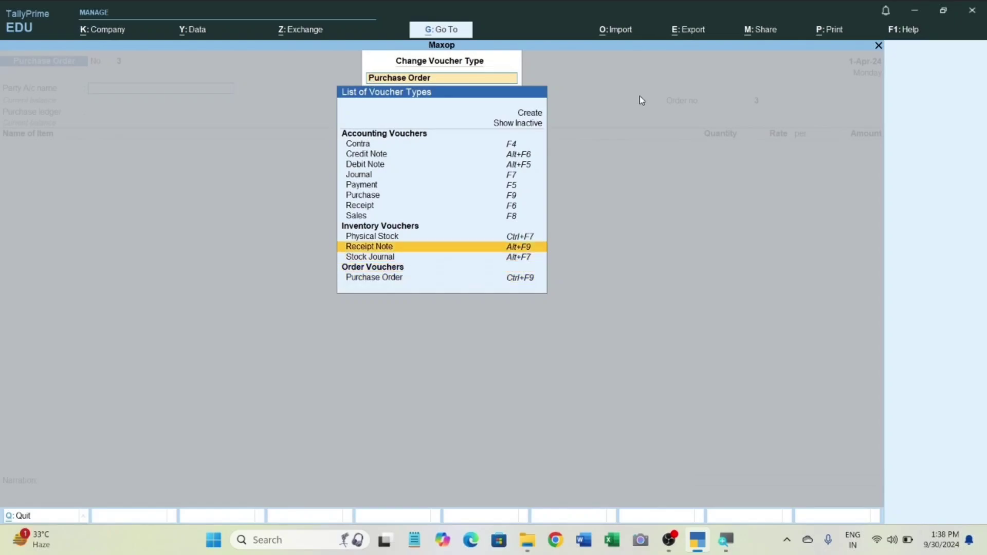
pyautogui.press('Up')
pyautogui.press('Up')
pyautogui.press('Up')
pyautogui.press('Up')
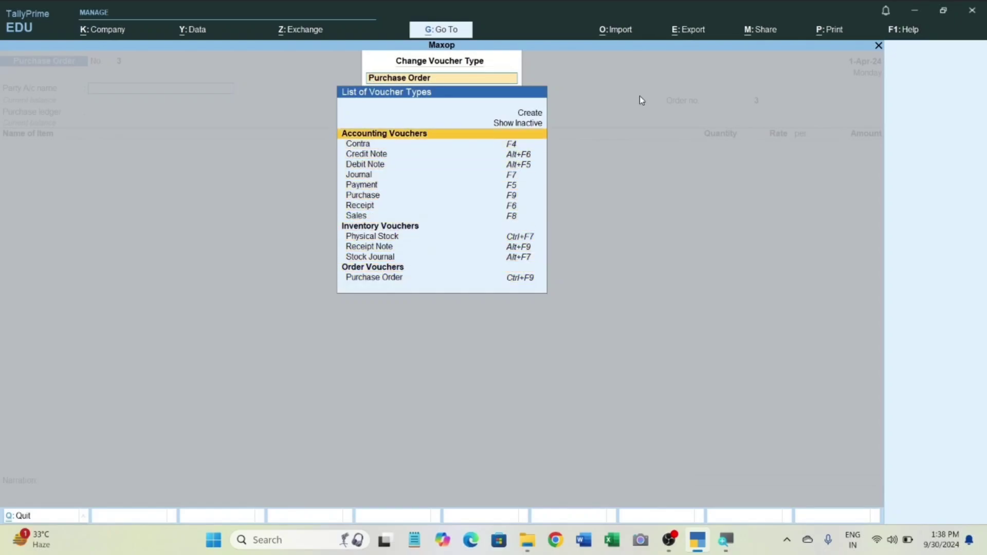
pyautogui.press('Down')
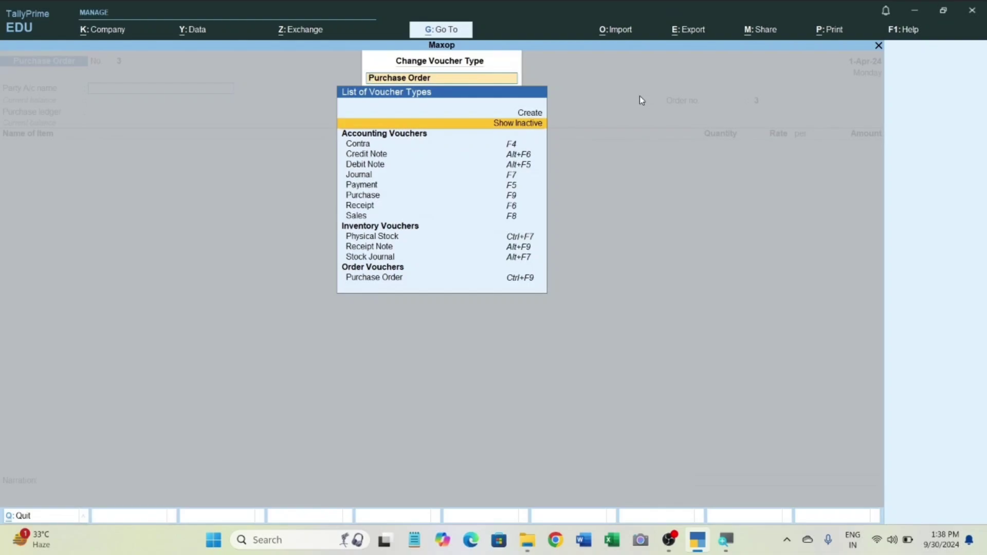
pyautogui.press('Down')
pyautogui.press('Down')
pyautogui.press('Down')
pyautogui.press('Down')
pyautogui.press('Down')
pyautogui.press('Down')
pyautogui.press('Down')
pyautogui.press('Down')
pyautogui.press('Down')
pyautogui.press('Down')
pyautogui.press('Down')
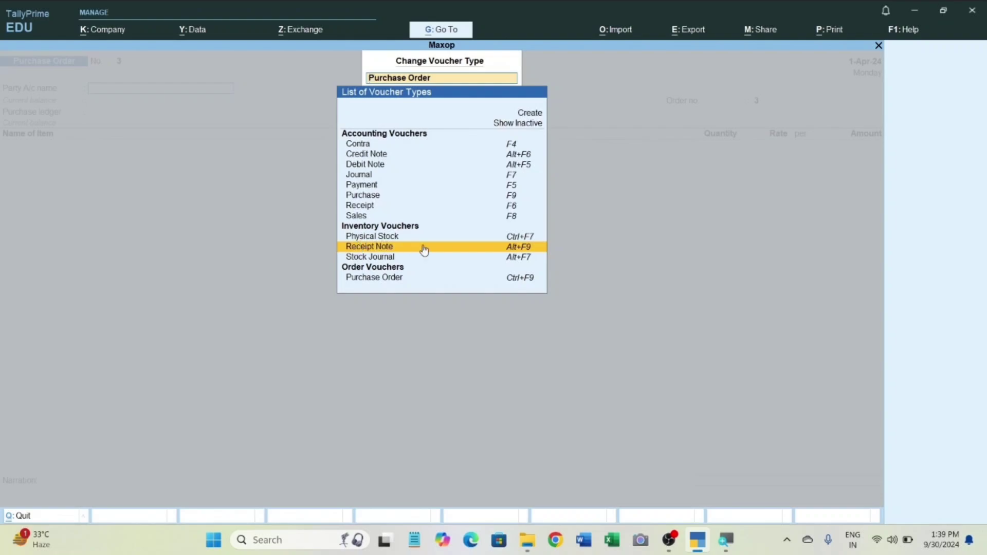
pyautogui.click(537, 251)
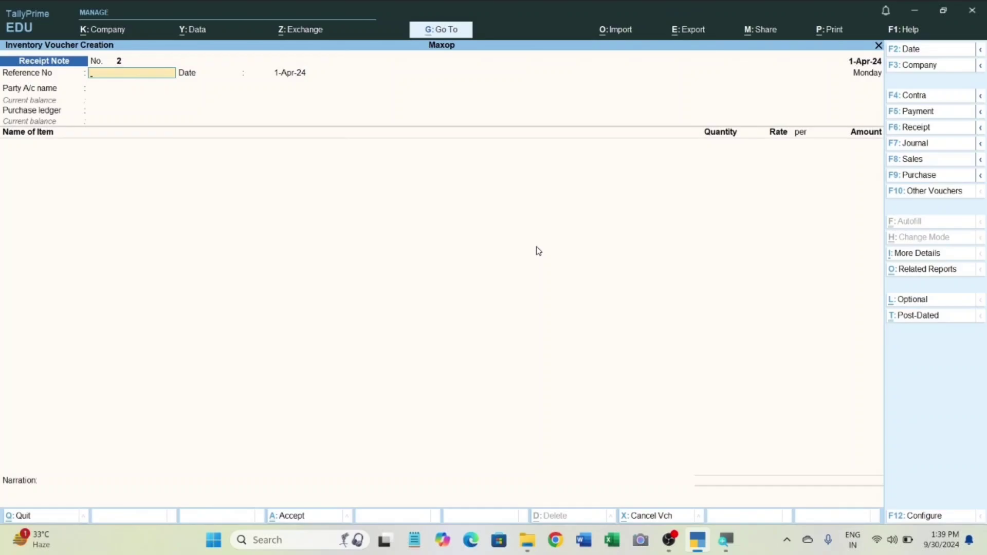
# Enter reference number 123 in the receipt note, keep its default date and choose Numero Uno as the party account.
pyautogui.write('123')
pyautogui.press('Return')
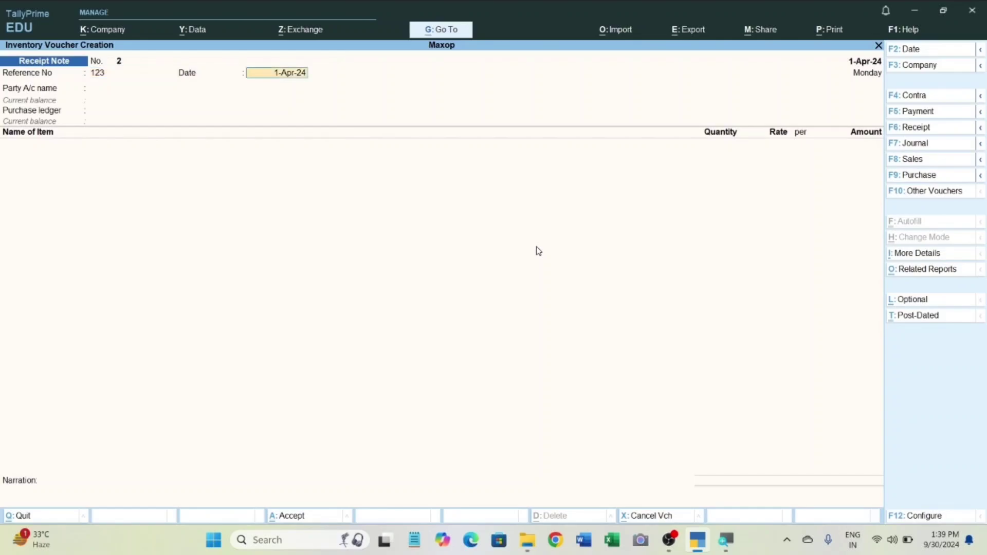
pyautogui.press('Return')
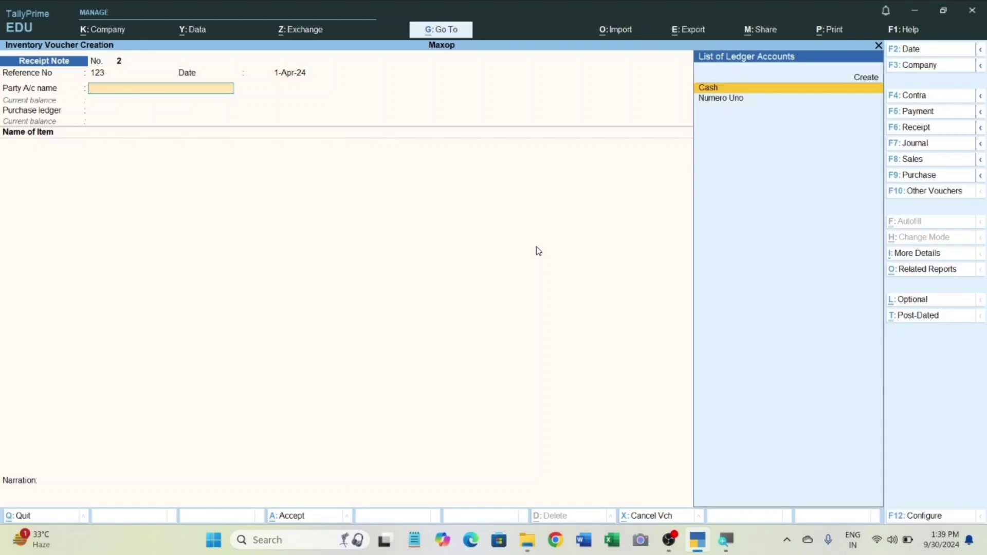
pyautogui.press('Down')
pyautogui.press('Return')
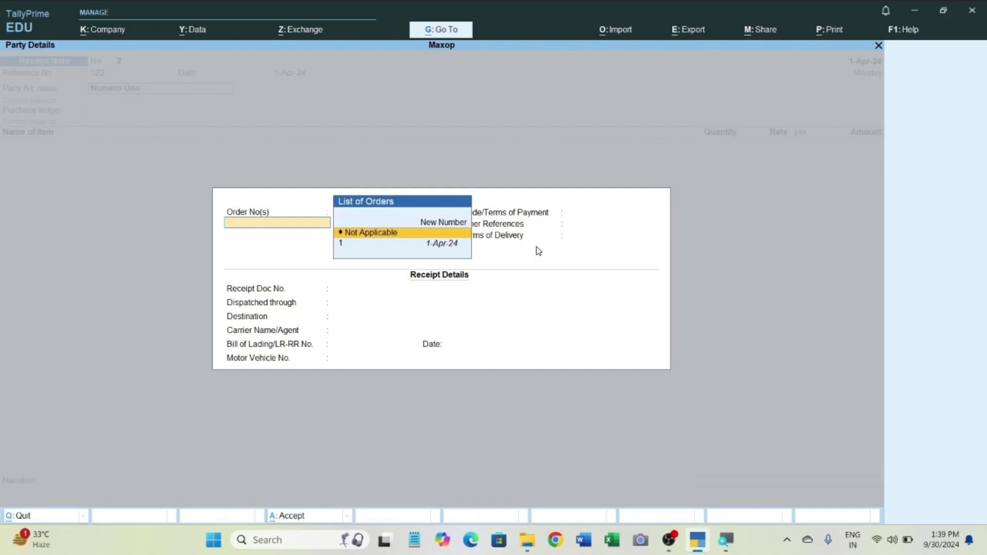
# Link the receipt note to Numero Uno's purchase order dated 1-Apr-24, keep the supplier details, and save the voucher.
pyautogui.press('Down')
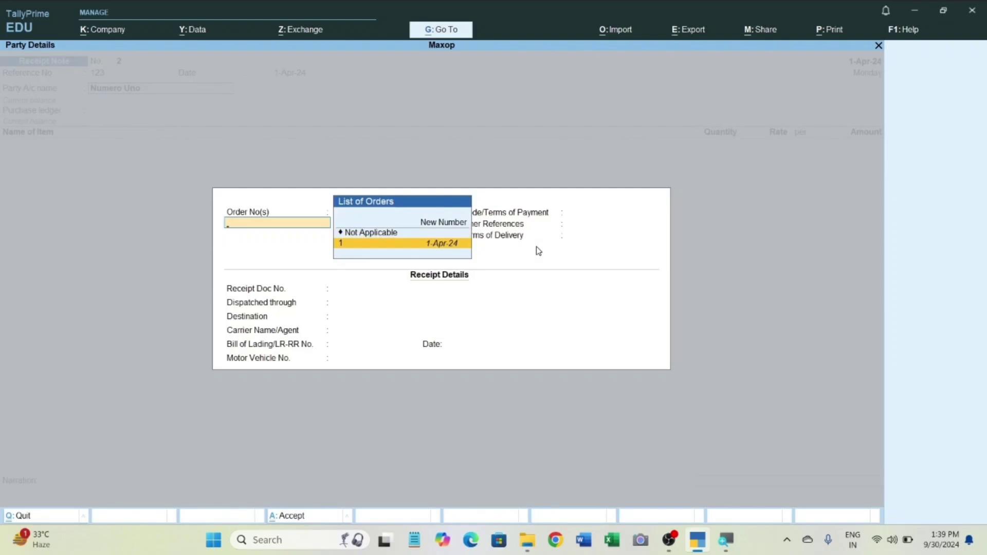
pyautogui.press('Return')
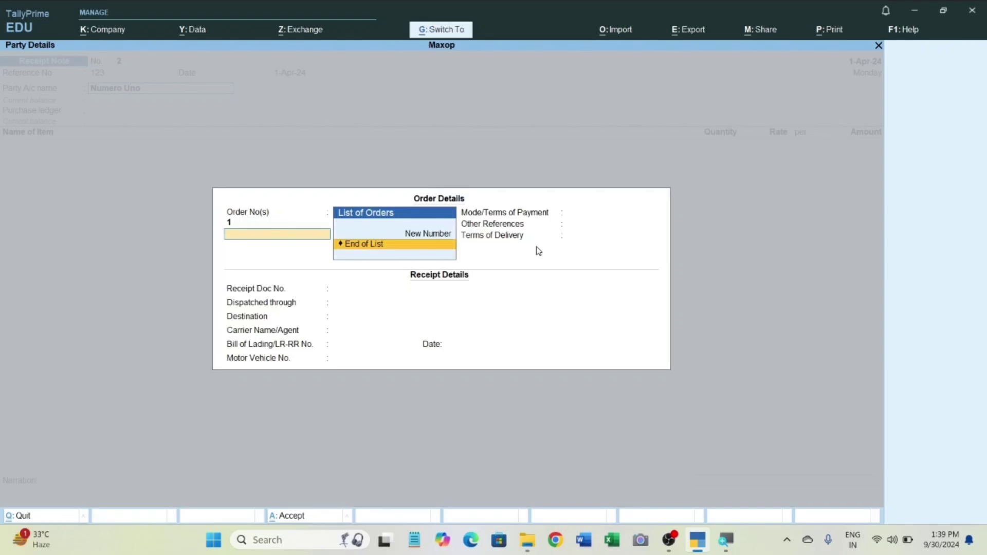
pyautogui.press('Return')
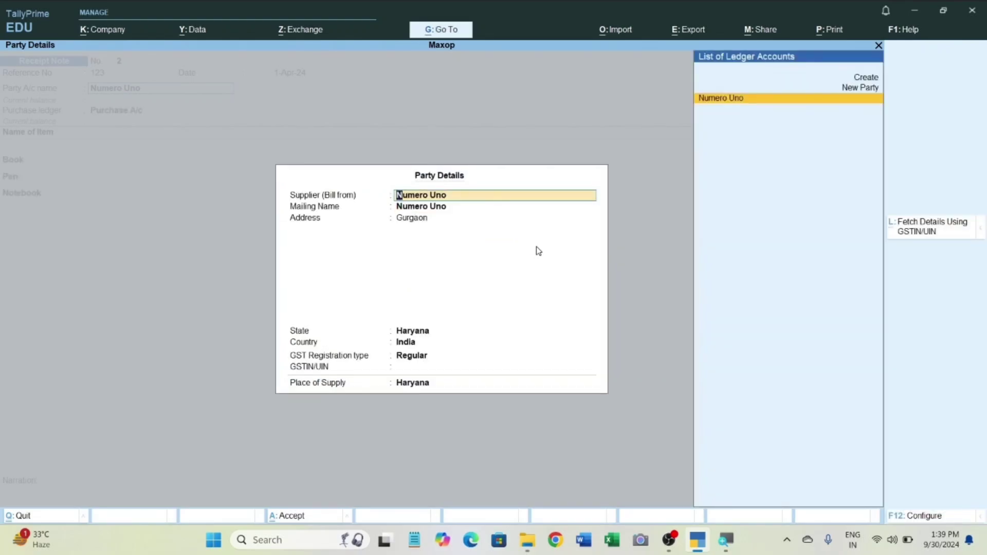
pyautogui.hotkey('ctrl', 'a')
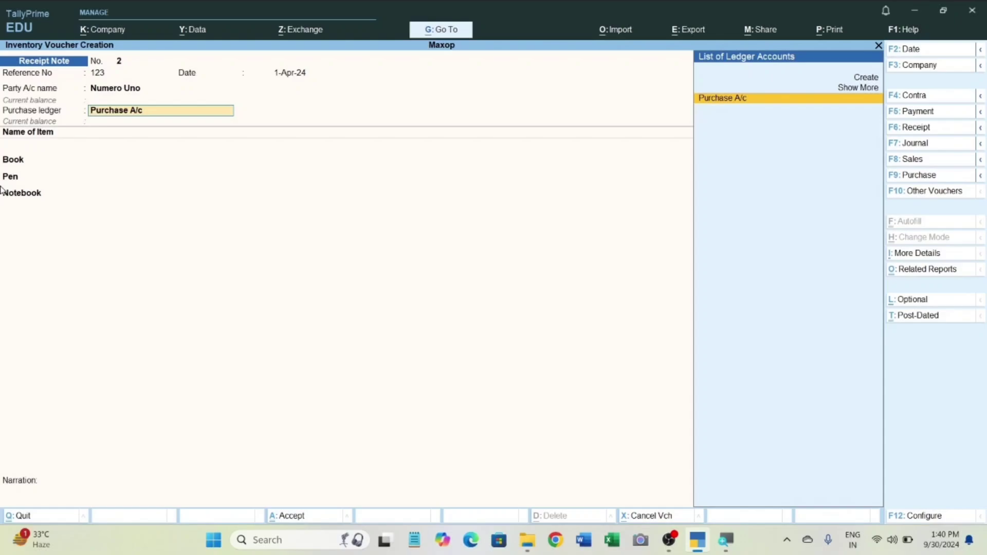
pyautogui.hotkey('ctrl', 'a')
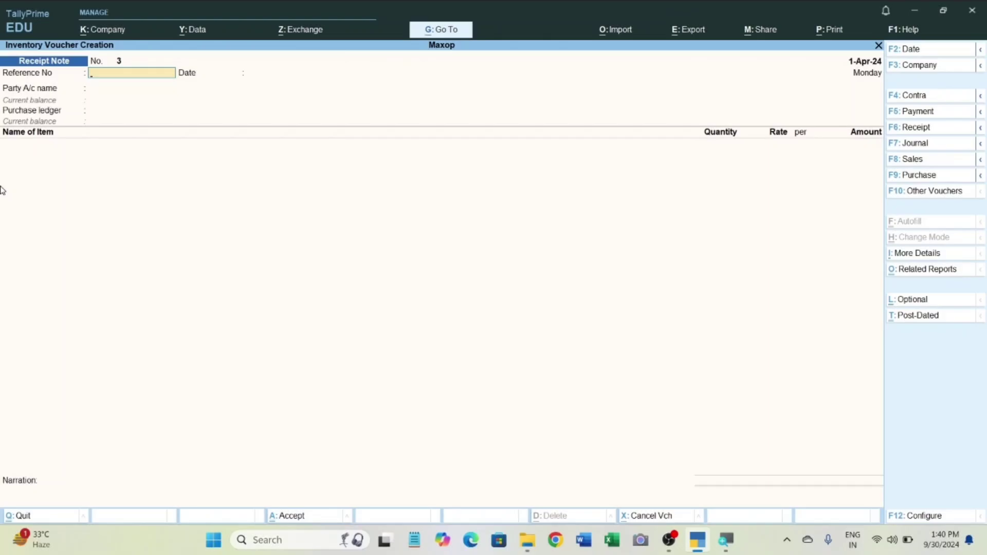
# Leave voucher entry and examine the closing stock of the Stationery group in the Stock Summary.
pyautogui.press('Escape')
pyautogui.press('y')
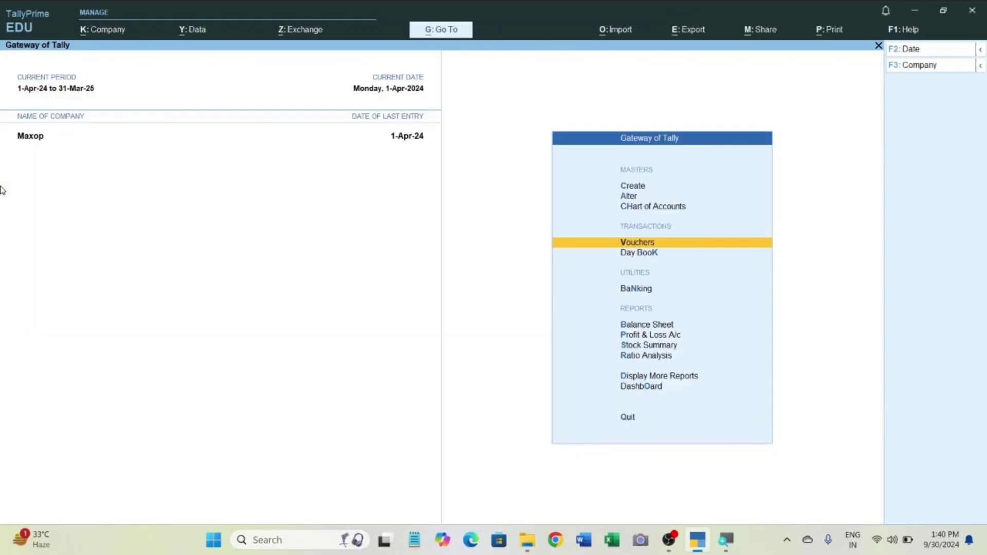
pyautogui.press('s')
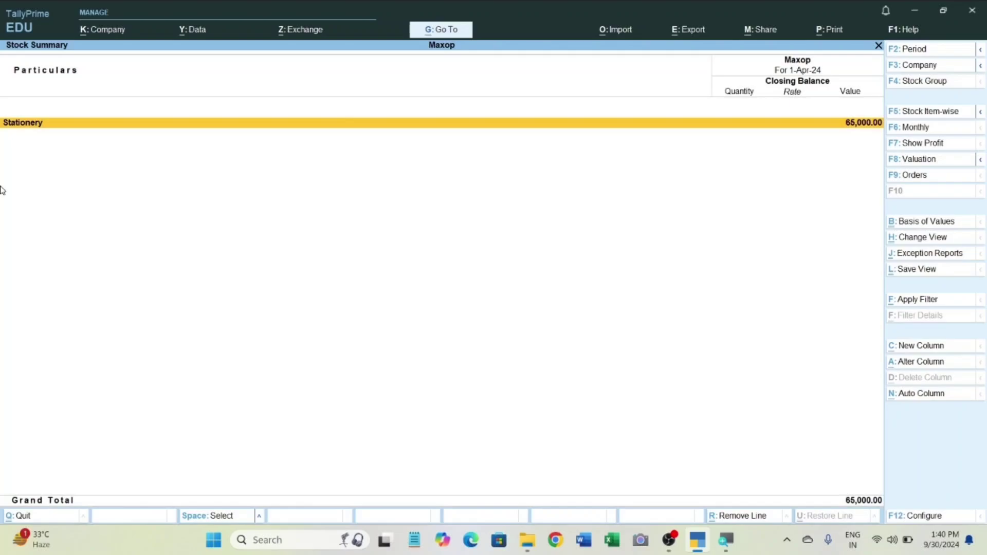
pyautogui.press('Return')
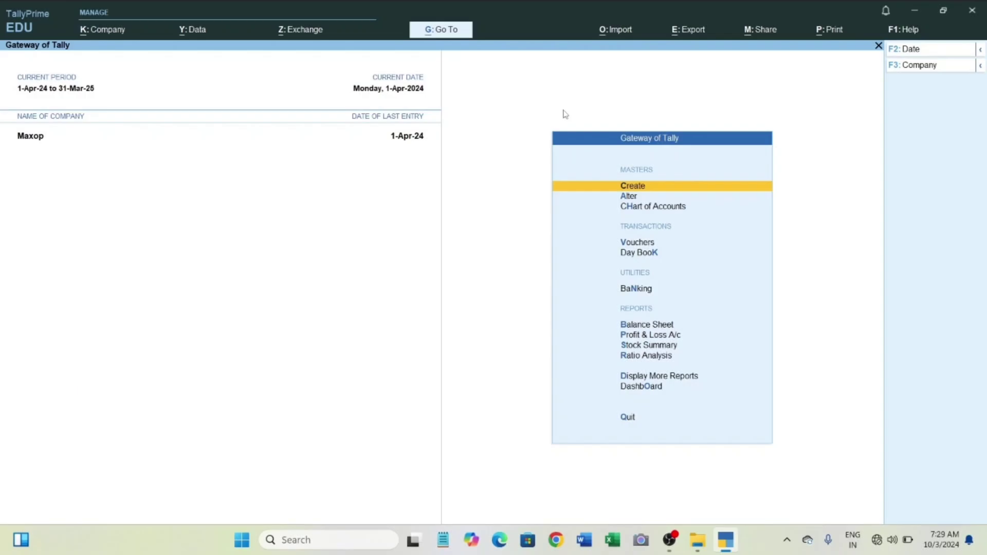
# Open voucher entry and show the inactive voucher types in the list for changing the voucher type.
pyautogui.press('v')
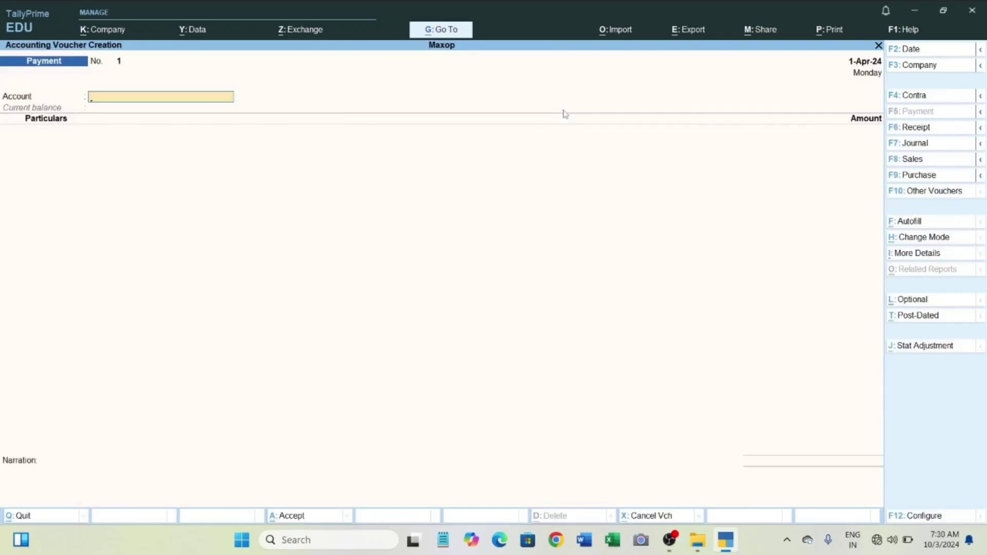
pyautogui.press('F10')
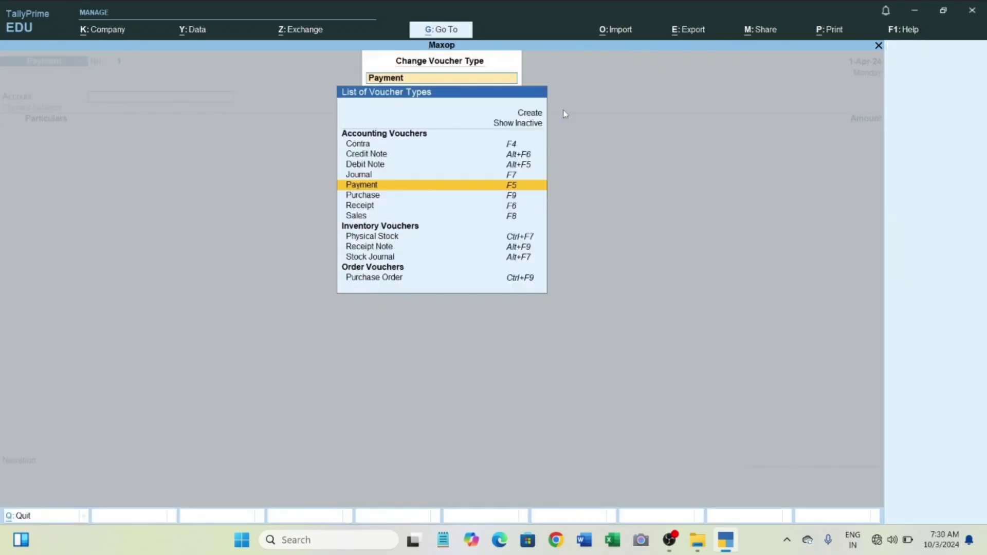
pyautogui.press('Up')
pyautogui.press('Up')
pyautogui.press('Up')
pyautogui.press('Up')
pyautogui.press('Up')
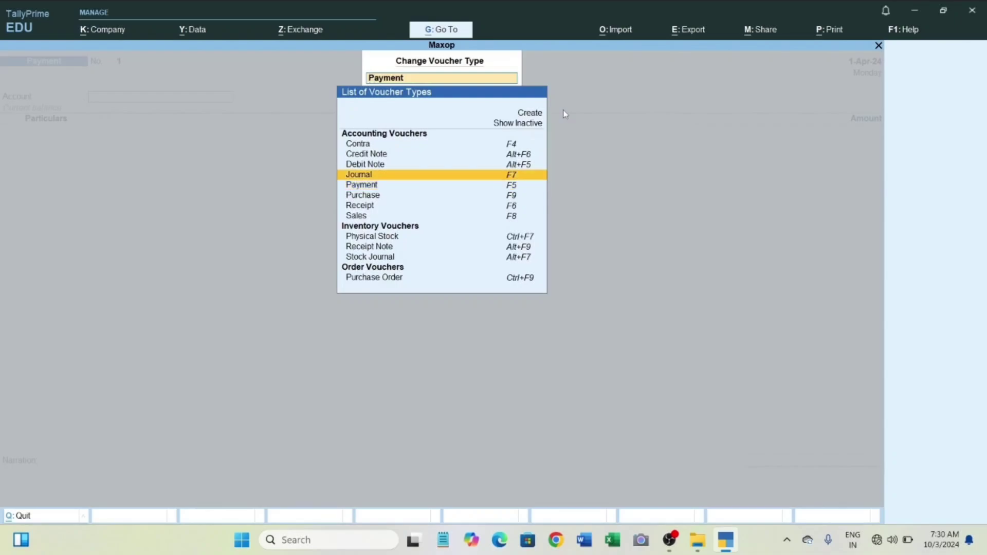
pyautogui.press('Up')
pyautogui.press('Return')
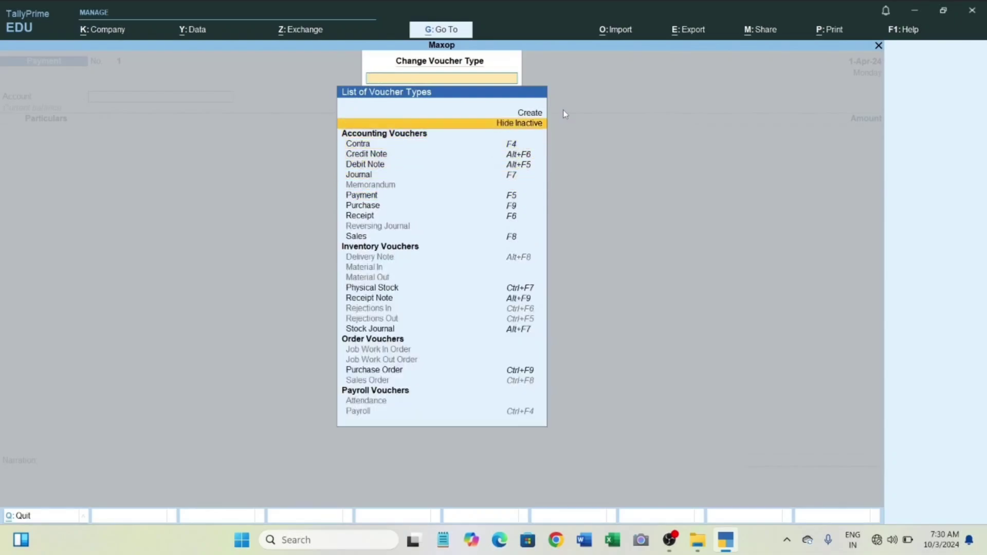
# Select the inactive Rejections Out voucher type and confirm its activation to start a new voucher.
pyautogui.press('Down')
pyautogui.press('Down')
pyautogui.press('Down')
pyautogui.press('Down')
pyautogui.press('Down')
pyautogui.press('Down')
pyautogui.press('Down')
pyautogui.press('Down')
pyautogui.press('Down')
pyautogui.press('Down')
pyautogui.press('Down')
pyautogui.press('Down')
pyautogui.press('Down')
pyautogui.press('Down')
pyautogui.press('Down')
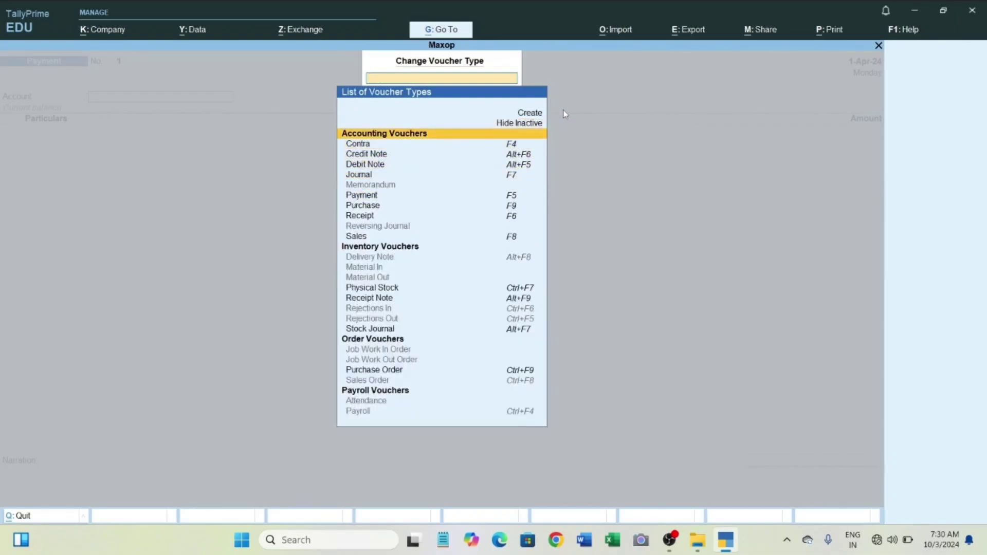
pyautogui.press('Down')
pyautogui.press('Down')
pyautogui.press('Down')
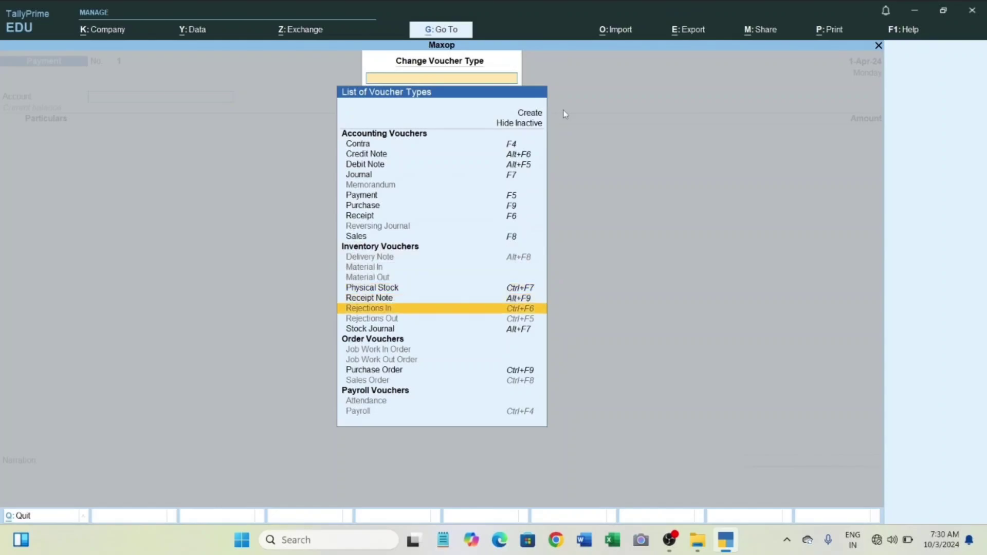
pyautogui.press('Down')
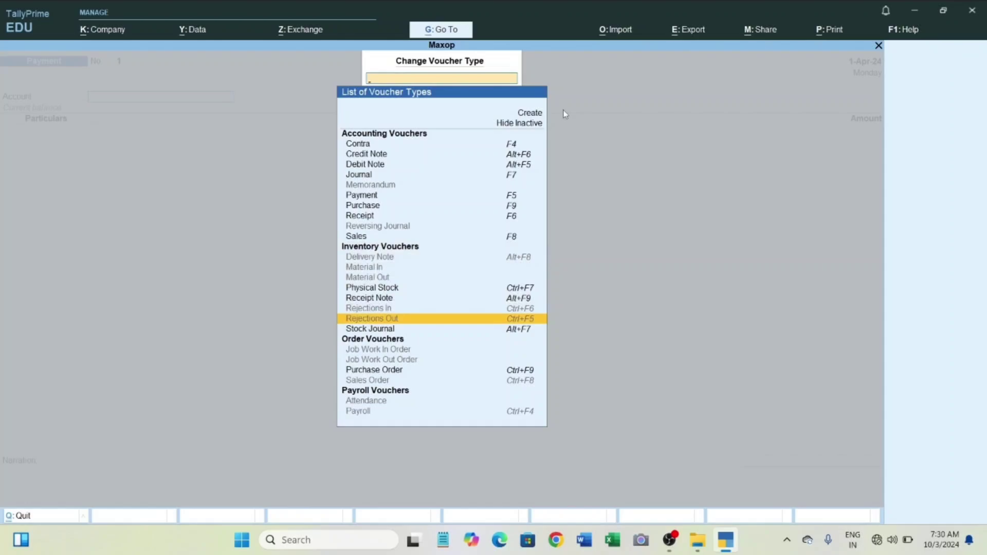
pyautogui.press('Return')
pyautogui.press('y')
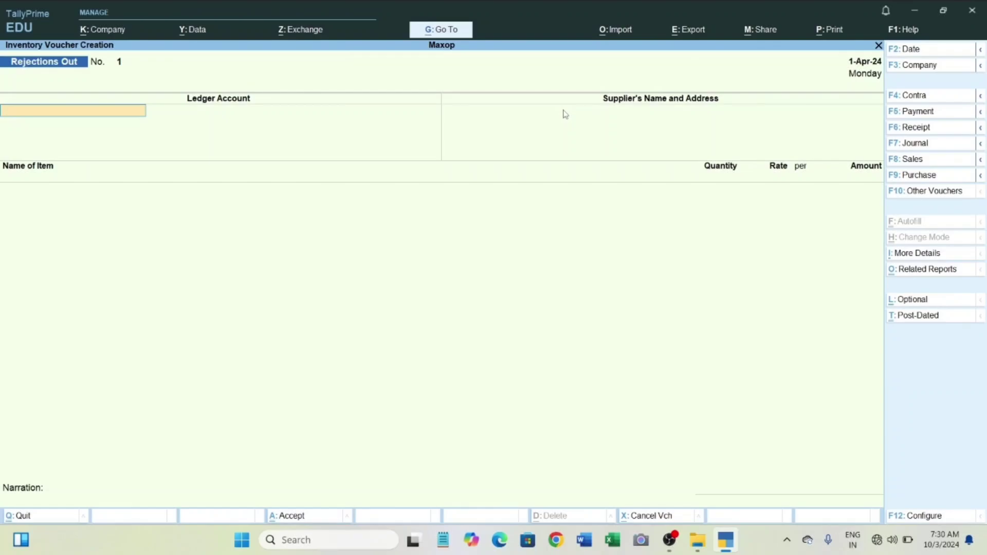
# Choose Numero Uno as the ledger account of the Rejections Out voucher and keep the default supplier name.
pyautogui.write('Num')
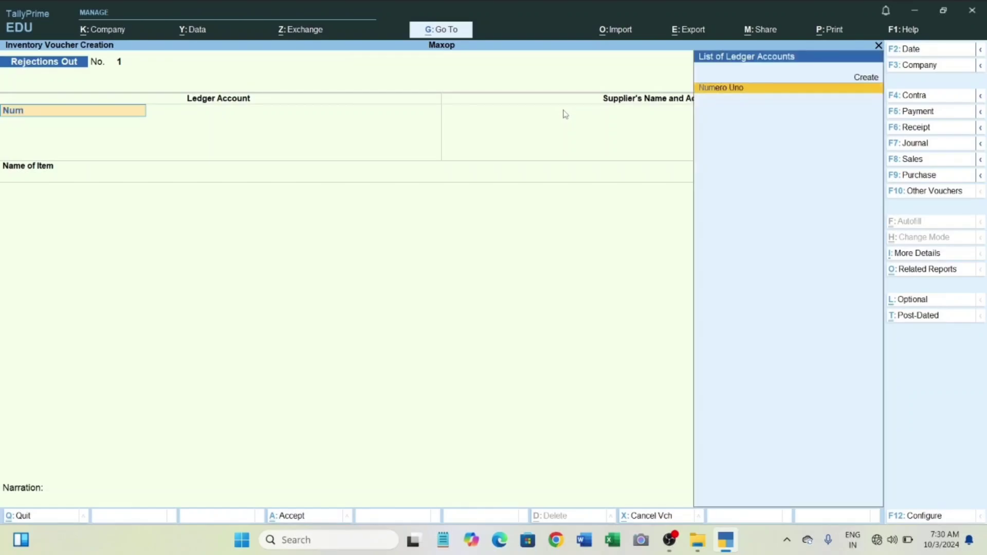
pyautogui.press('Return')
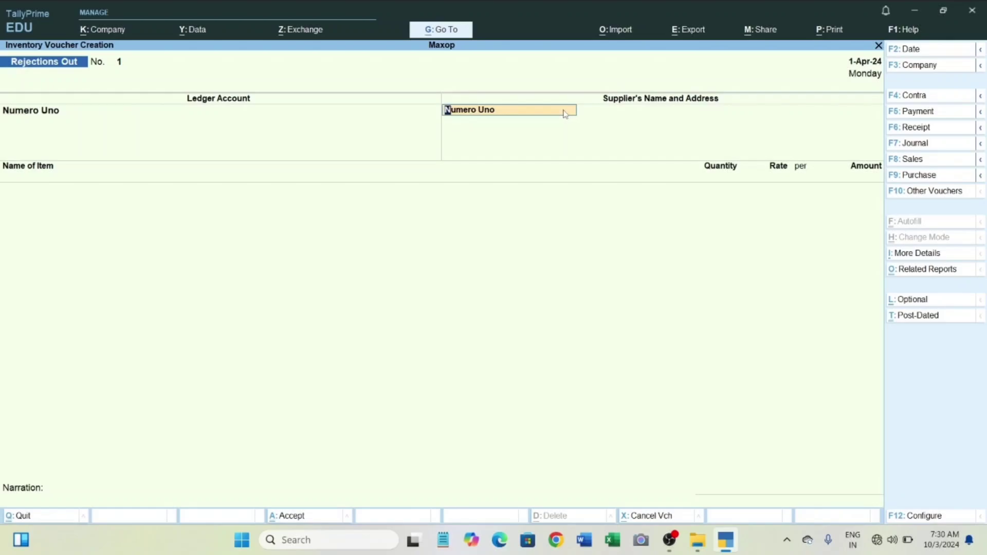
pyautogui.press('Return')
pyautogui.press('Return')
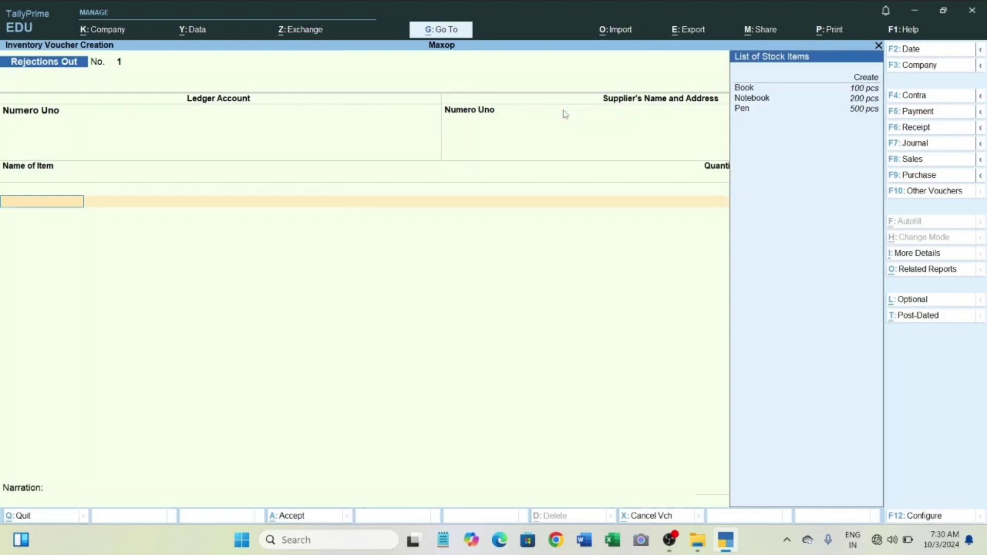
# Add Book to the rejection against tracking number 123 with a quantity of 5 pcs, keeping the default rate.
pyautogui.press('Down')
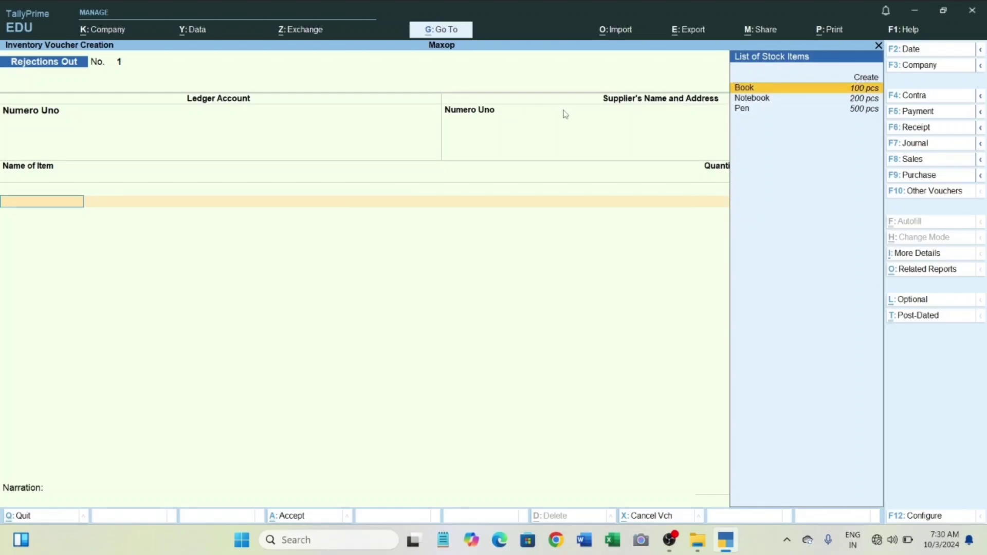
pyautogui.press('Return')
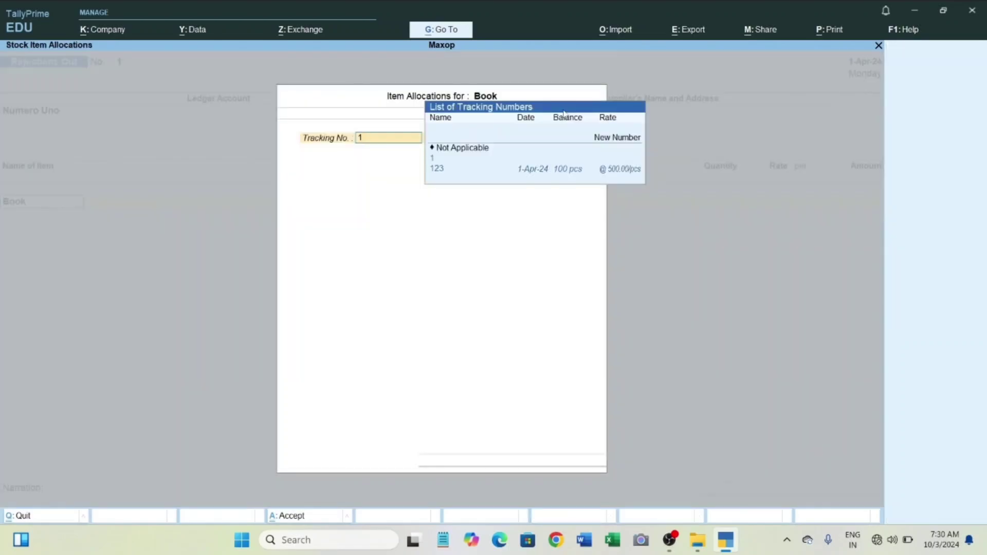
pyautogui.press('Down')
pyautogui.press('Down')
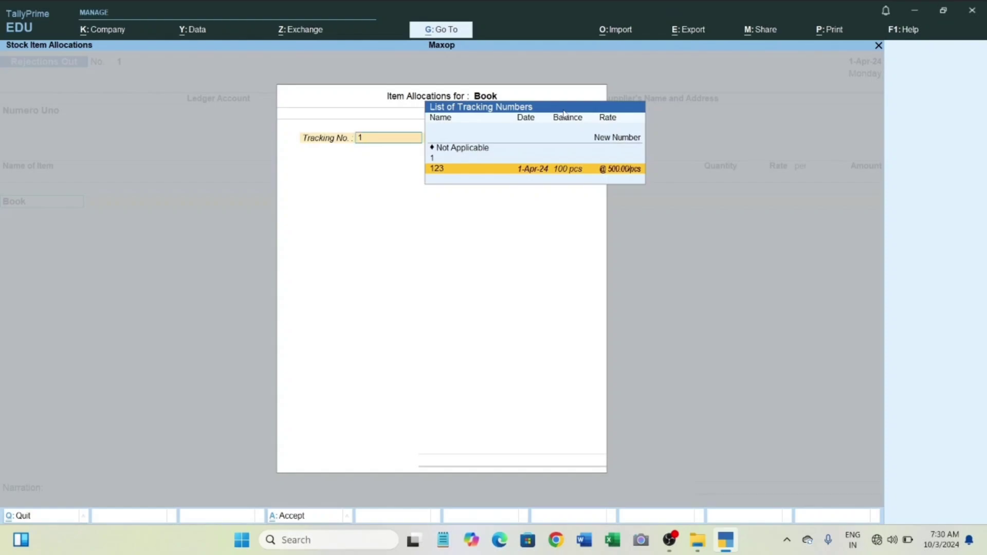
pyautogui.press('Return')
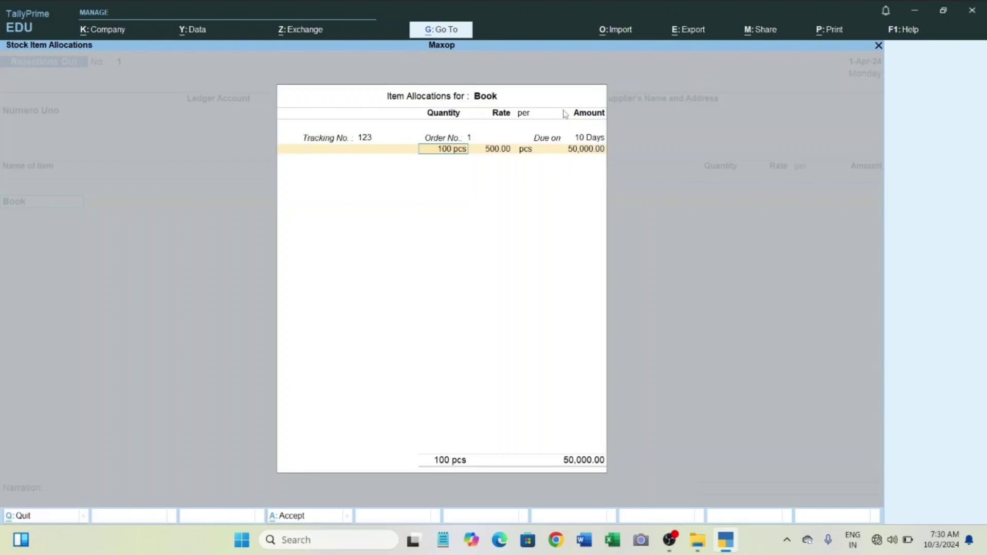
pyautogui.write('5')
pyautogui.press('Return')
pyautogui.press('Return')
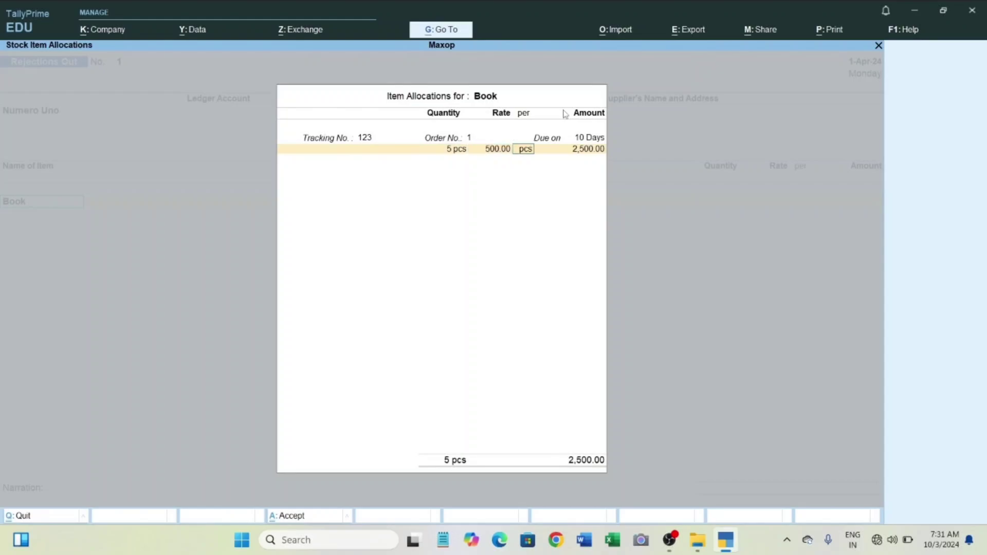
pyautogui.press('Return')
pyautogui.press('Return')
pyautogui.press('Return')
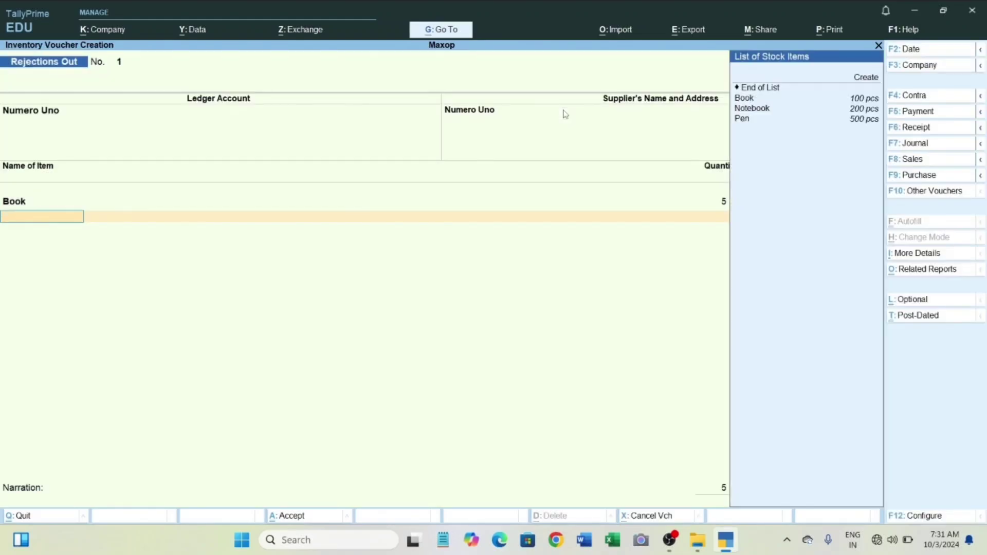
# Add Pen against tracking number 123 with a quantity of 10 pcs at the default rate, and save the Rejections Out voucher.
pyautogui.press('Down')
pyautogui.press('Down')
pyautogui.press('Down')
pyautogui.press('Down')
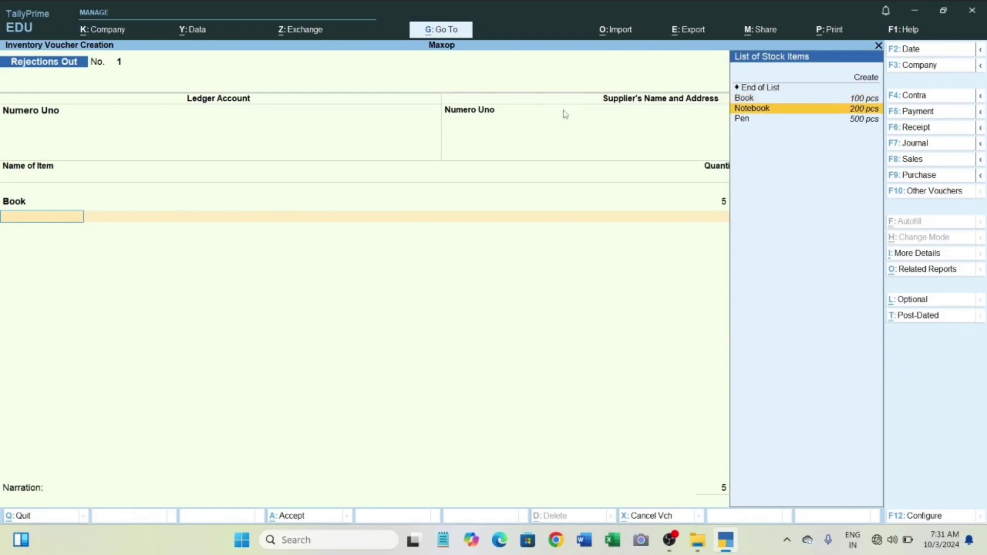
pyautogui.press('Return')
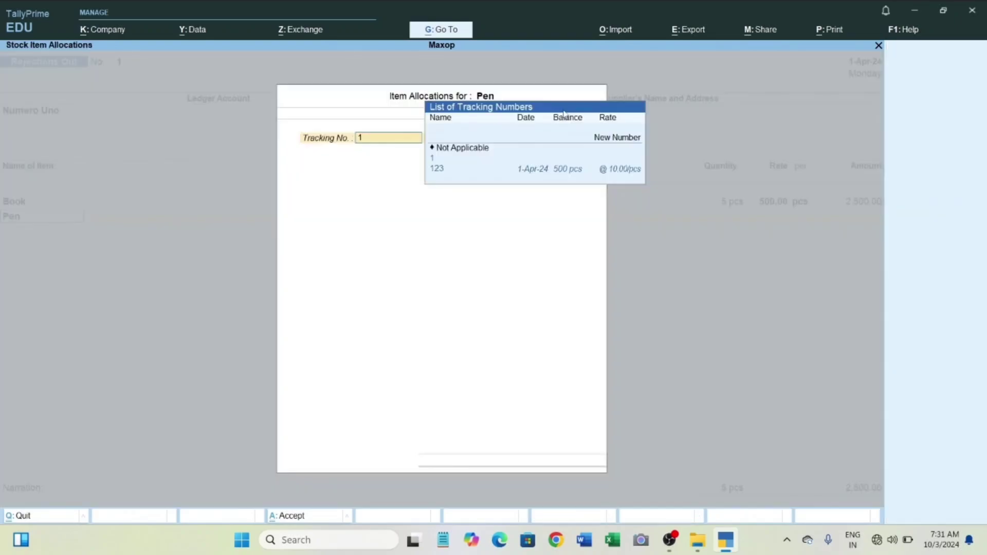
pyautogui.press('Down')
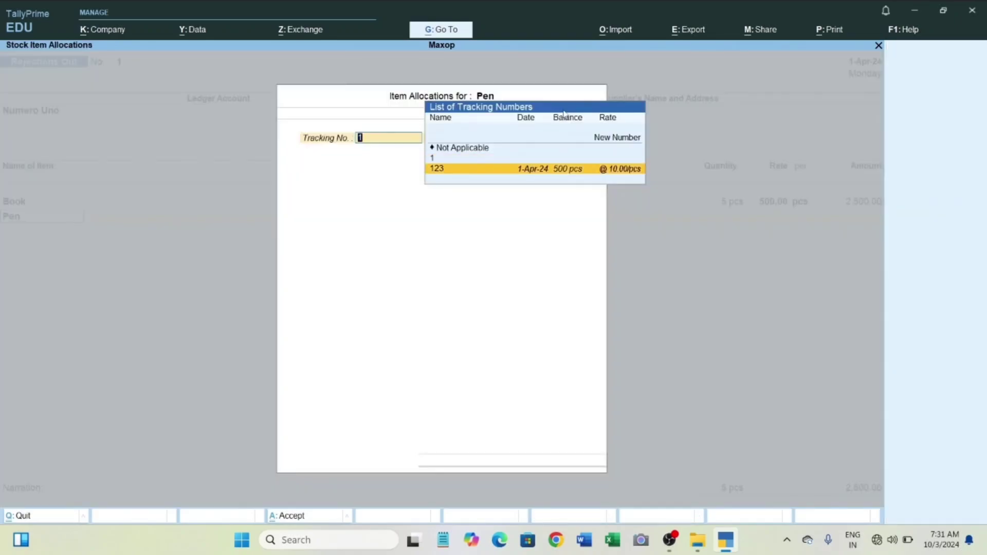
pyautogui.press('Return')
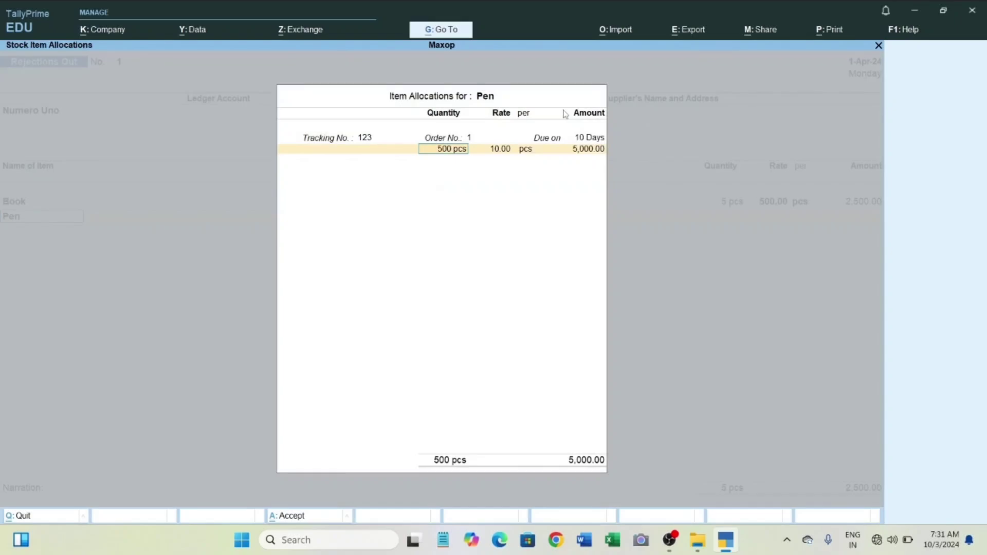
pyautogui.press('BackSpace')
pyautogui.write('10')
pyautogui.press('Return')
pyautogui.press('Return')
pyautogui.press('Return')
pyautogui.press('Return')
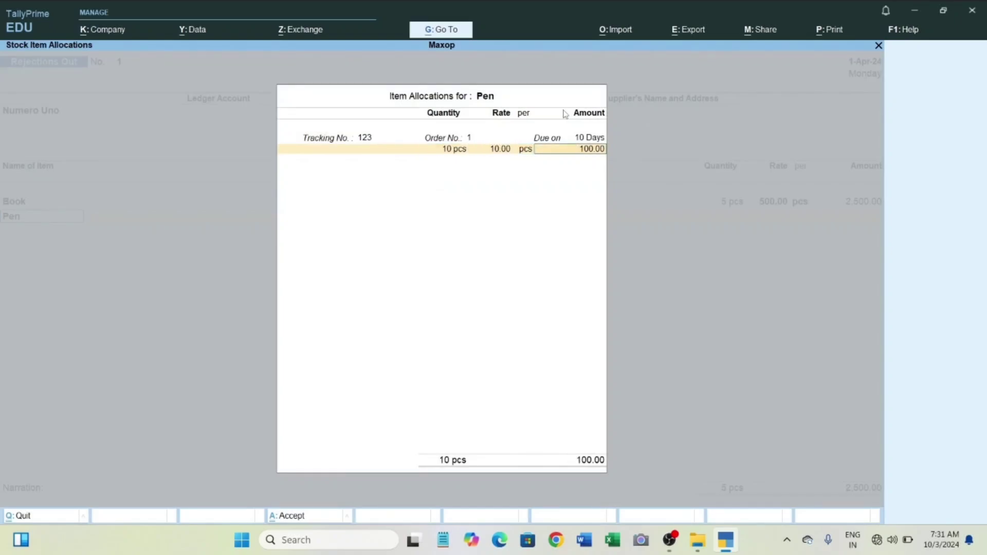
pyautogui.press('Return')
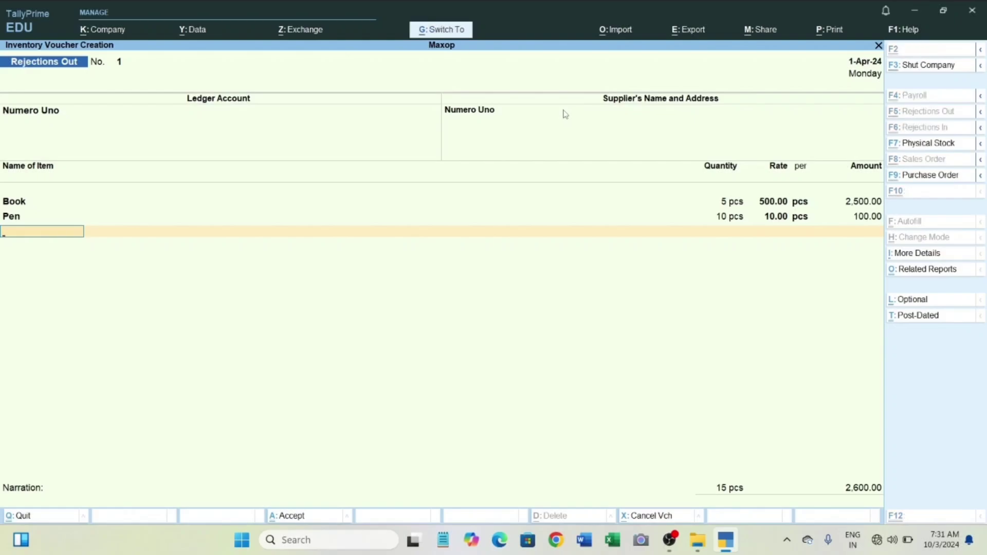
pyautogui.hotkey('ctrl', 'a')
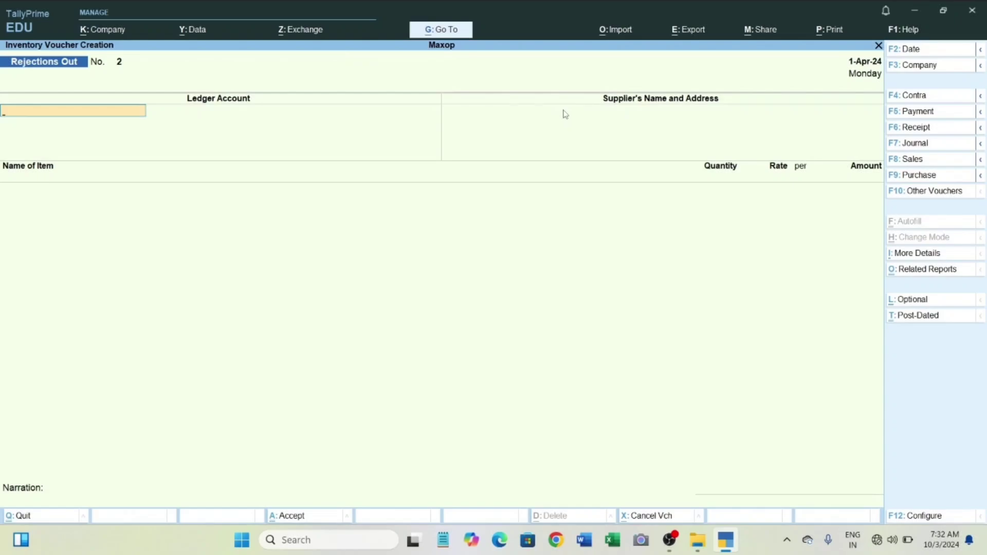
# Start a purchase voucher with supplier invoice number 125, keep its default date and choose Numero Uno as the party account.
pyautogui.press('F9')
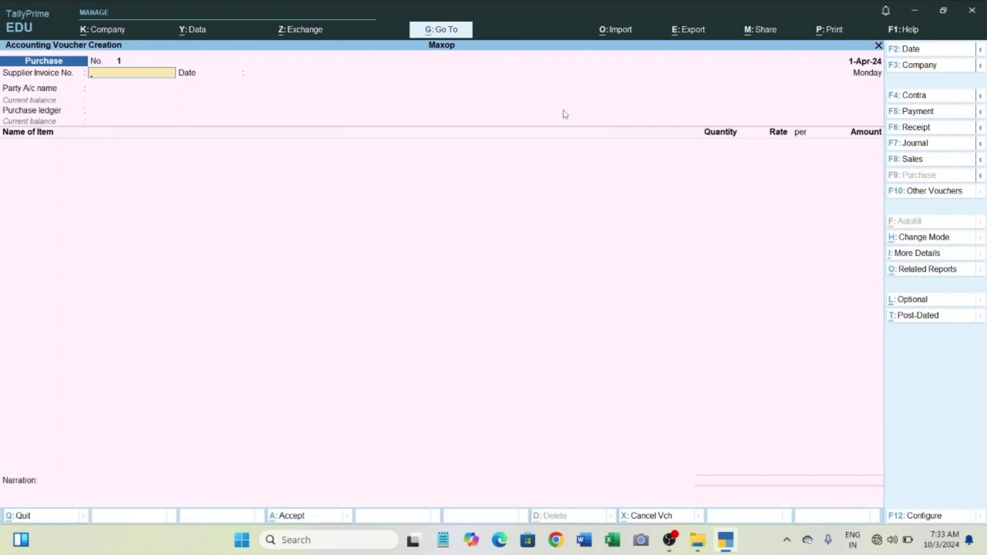
pyautogui.write('125')
pyautogui.press('Return')
pyautogui.press('Return')
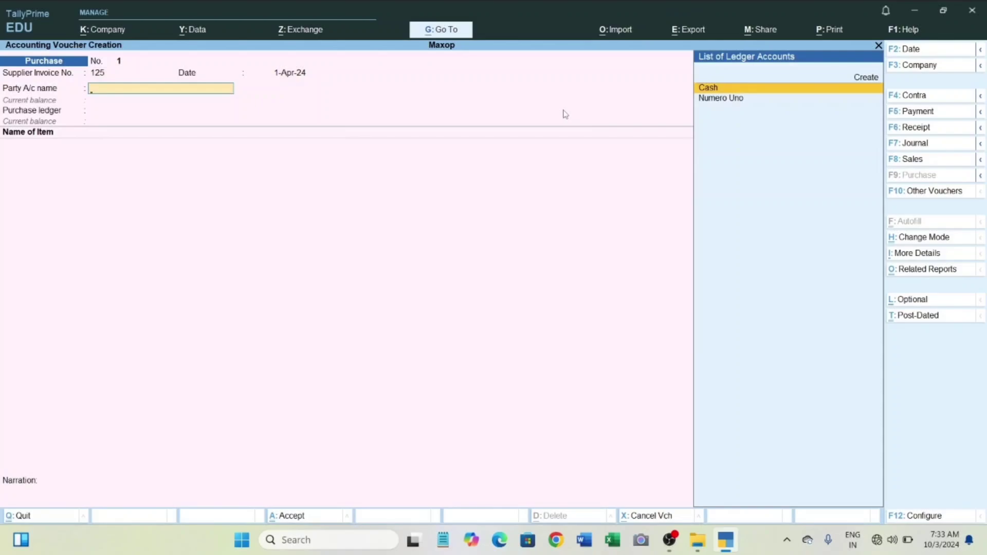
pyautogui.press('Down')
pyautogui.press('Return')
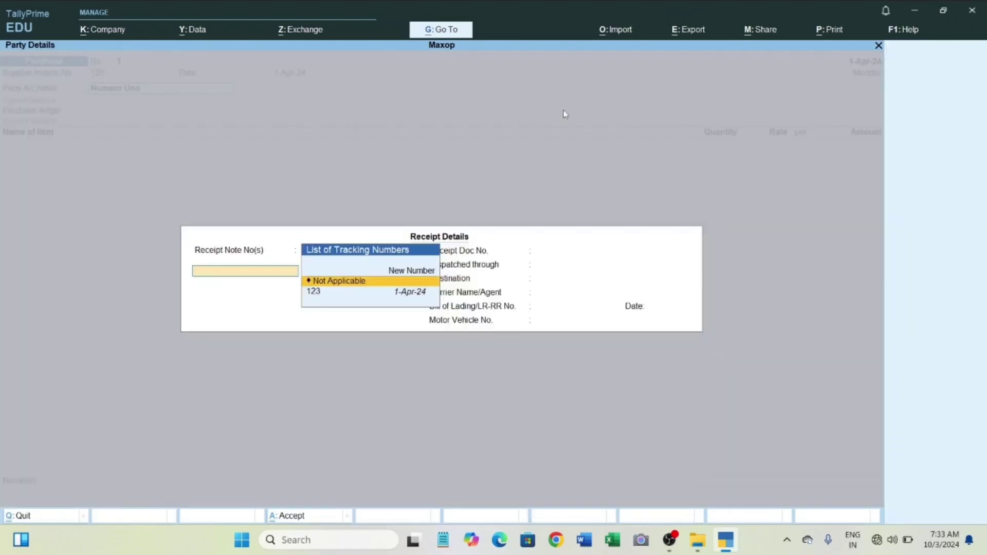
# Link the purchase to receipt note 123, keep the default party details and the Purchase A/c ledger, and save the voucher.
pyautogui.press('Down')
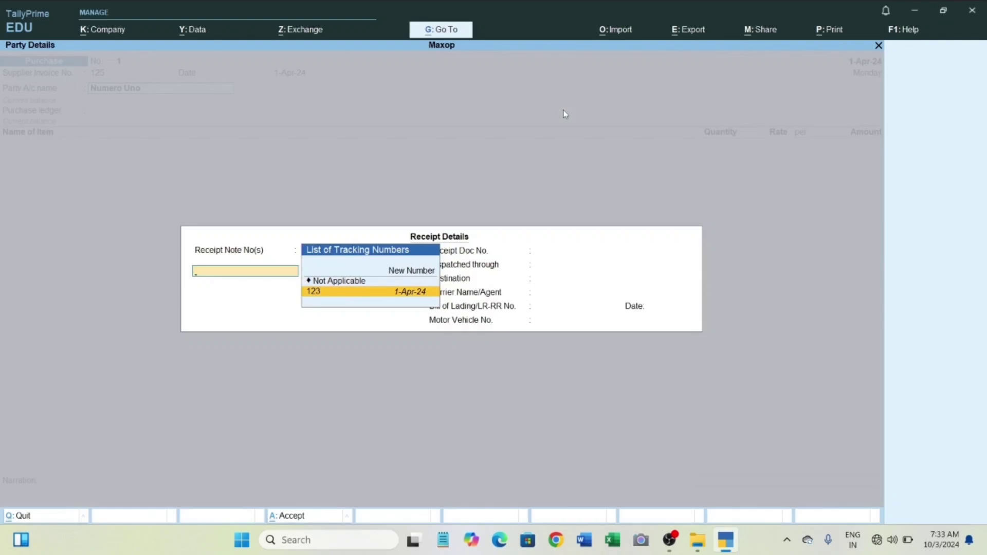
pyautogui.press('Return')
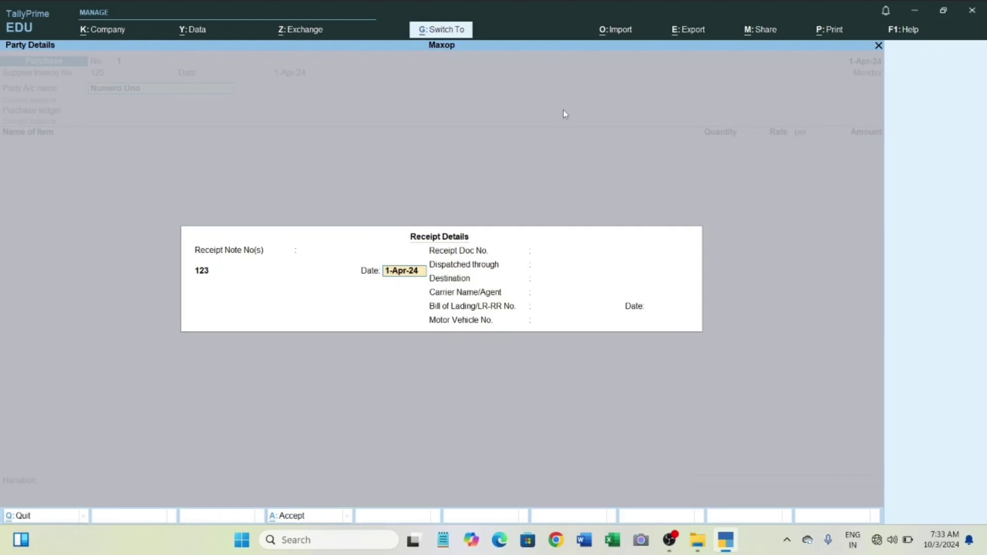
pyautogui.press('Return')
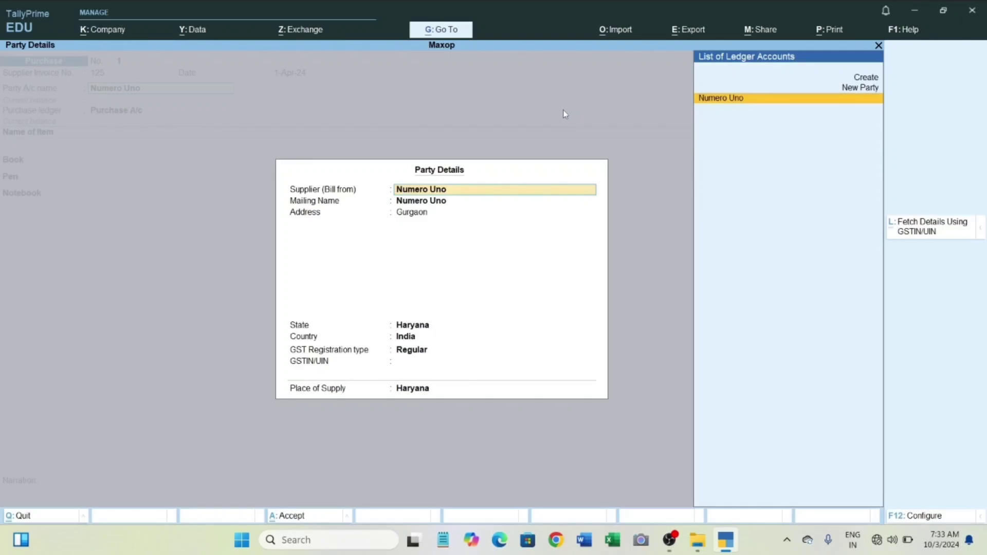
pyautogui.hotkey('ctrl', 'a')
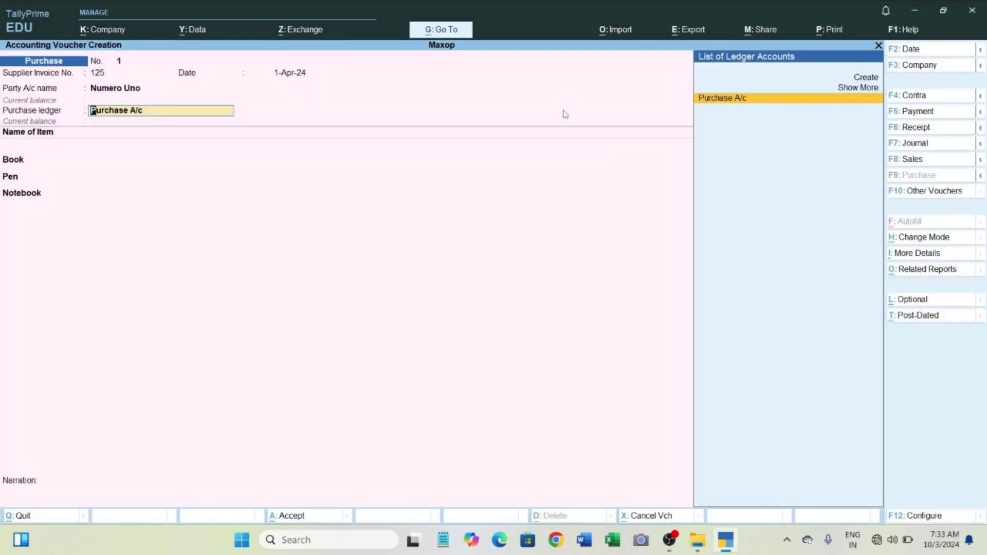
pyautogui.press('Return')
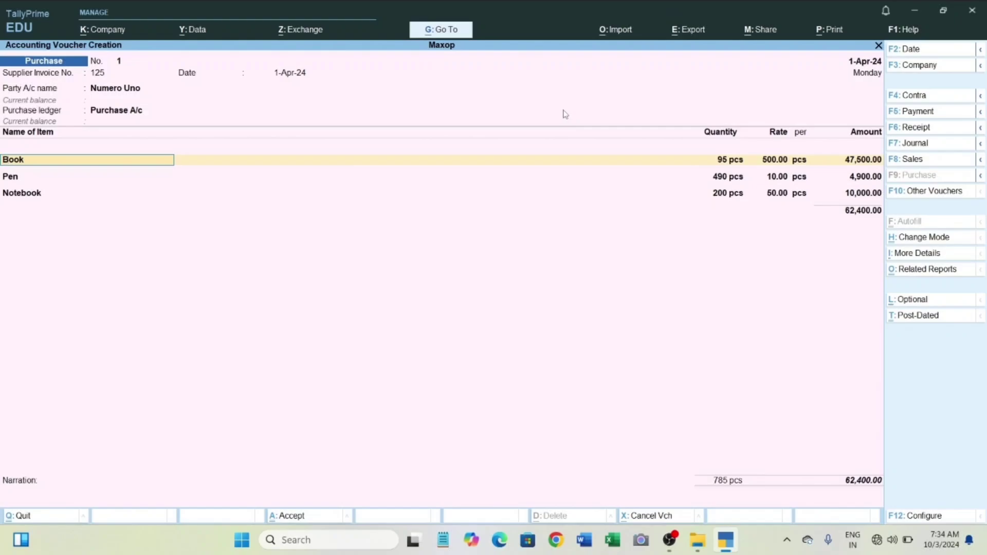
pyautogui.hotkey('ctrl', 'a')
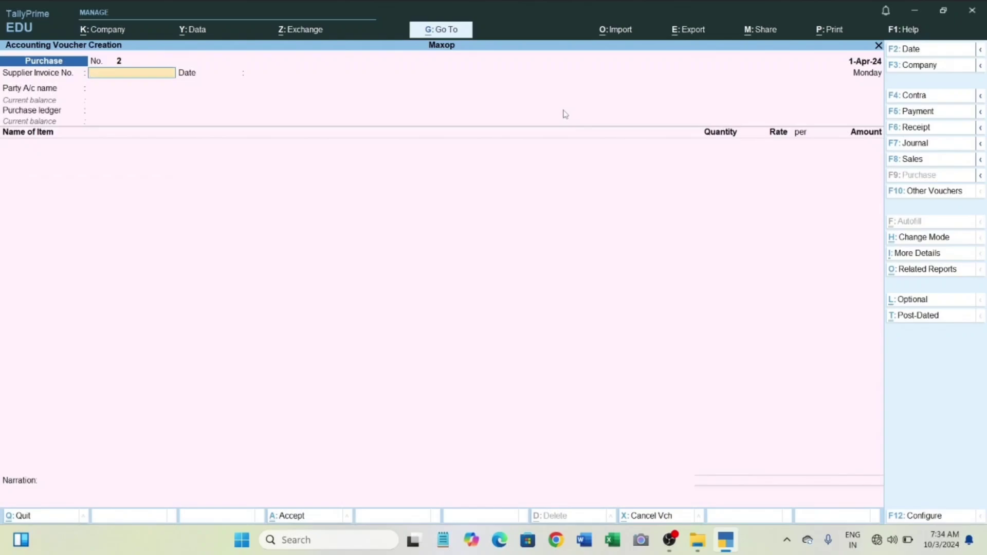
# Leave voucher entry, examine the vouchers recorded in the Day Book and return to the Gateway of Tally.
pyautogui.press('Escape')
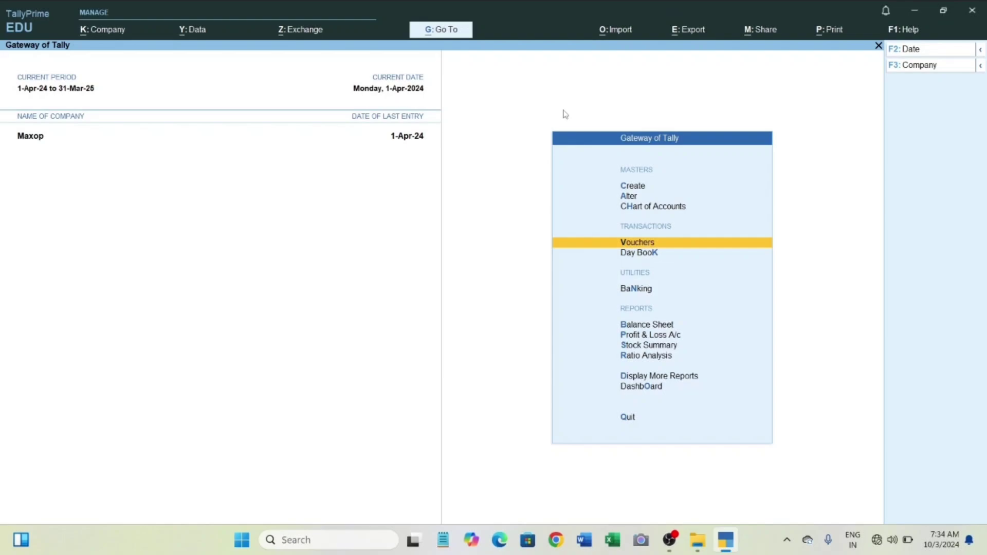
pyautogui.press('k')
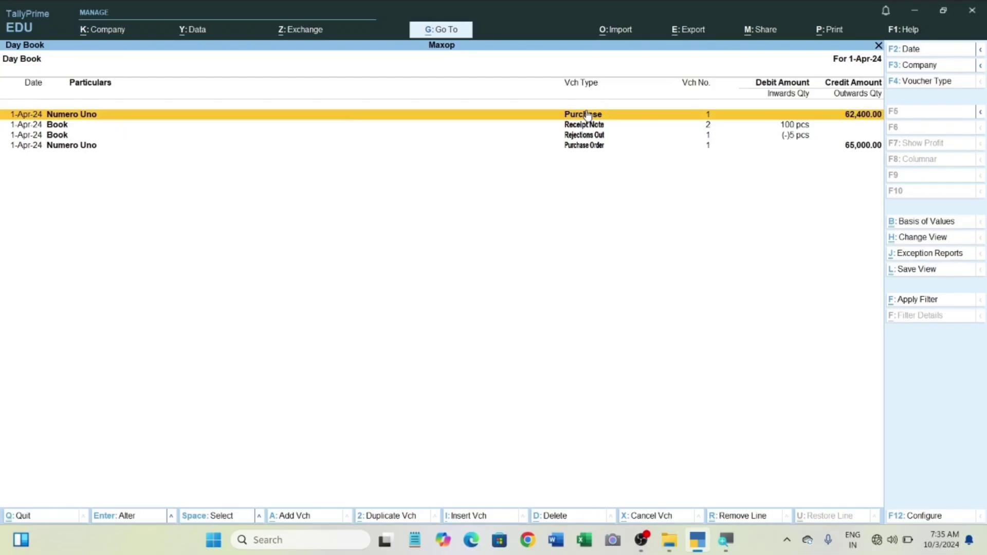
pyautogui.press('Escape')
pyautogui.press('Escape')
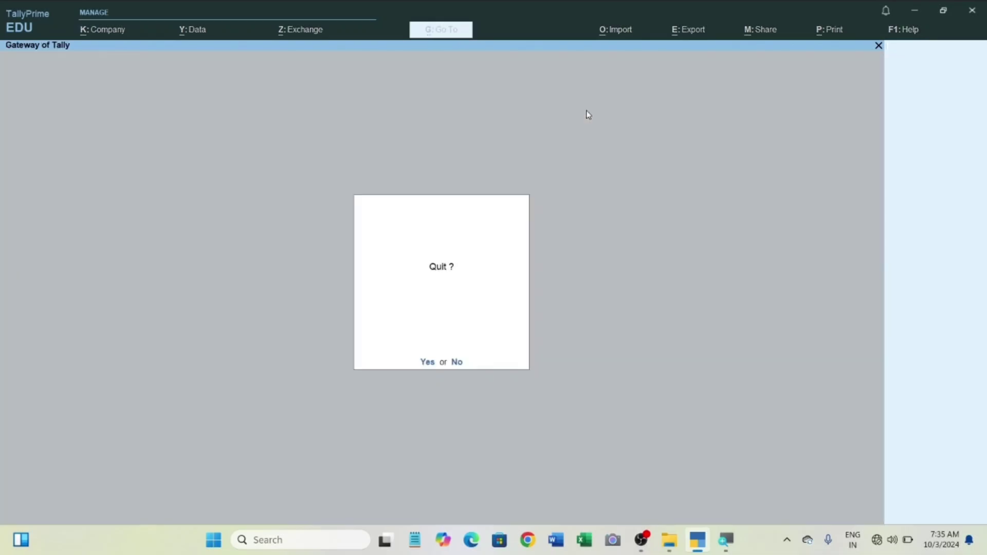
pyautogui.press('Escape')
# Start a payment voucher and choose Cash as the account the payment is made from.
pyautogui.press('v')
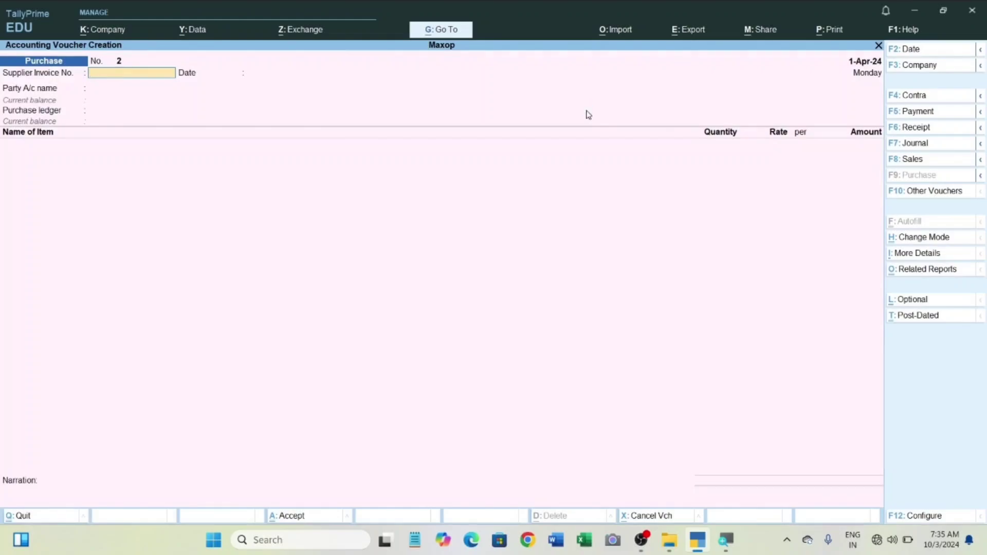
pyautogui.press('F5')
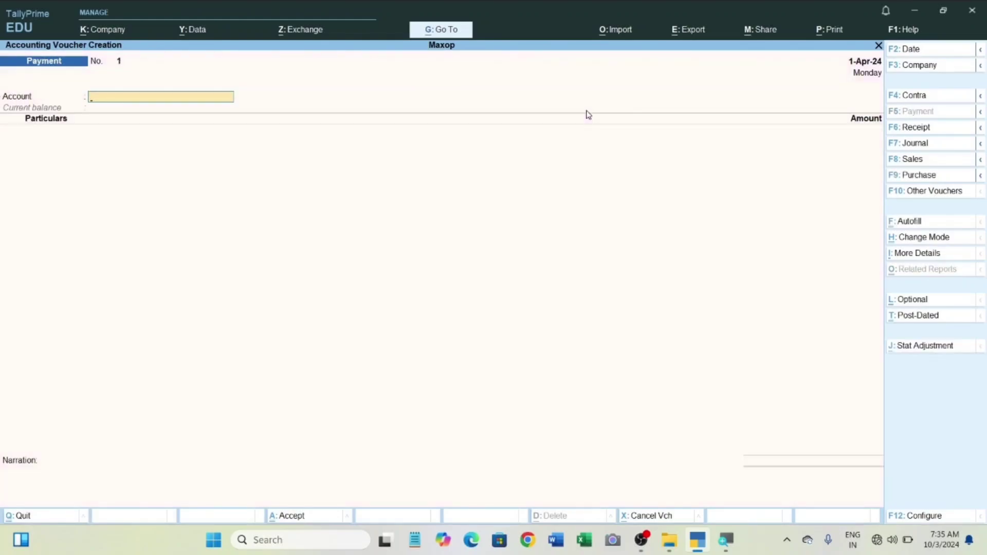
pyautogui.write('Cas')
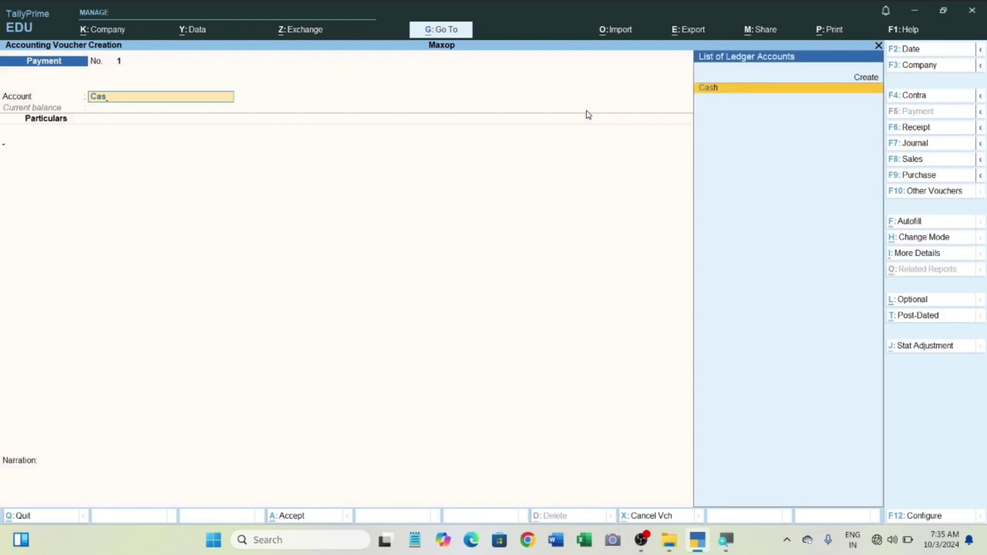
pyautogui.press('Return')
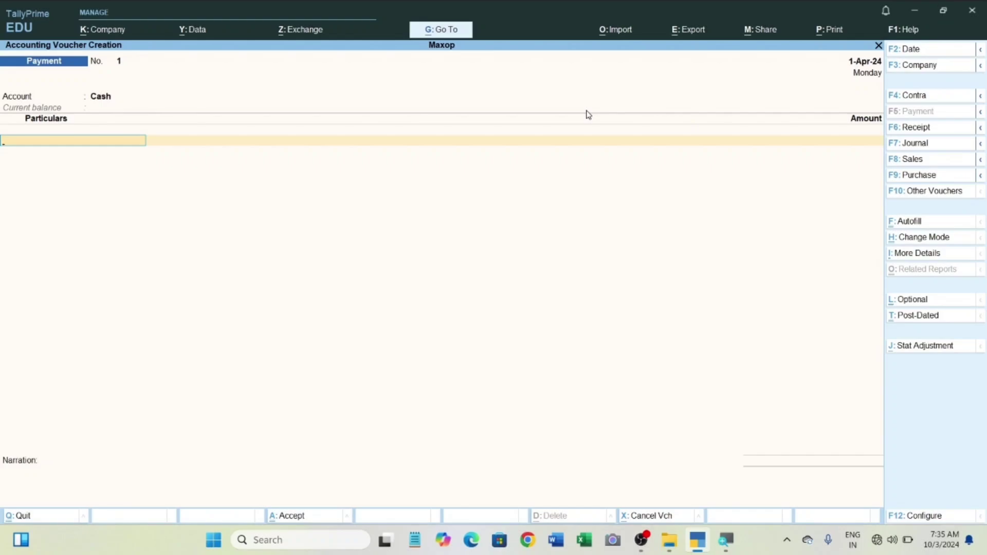
# From the voucher's account field, alter the Cash ledger to an opening balance of 8,00,00,00,000 Dr and save it.
pyautogui.press('BackSpace')
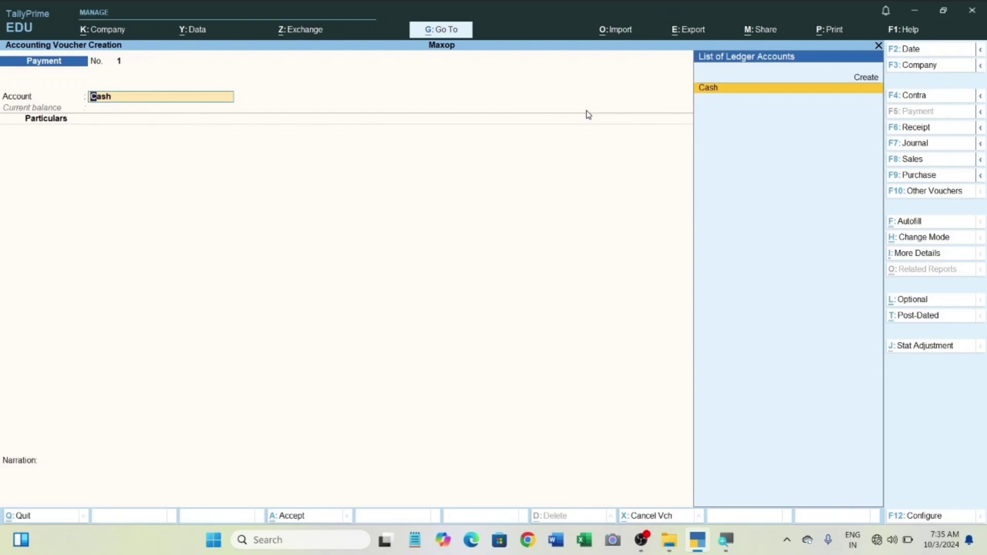
pyautogui.hotkey('ctrl', 'Return')
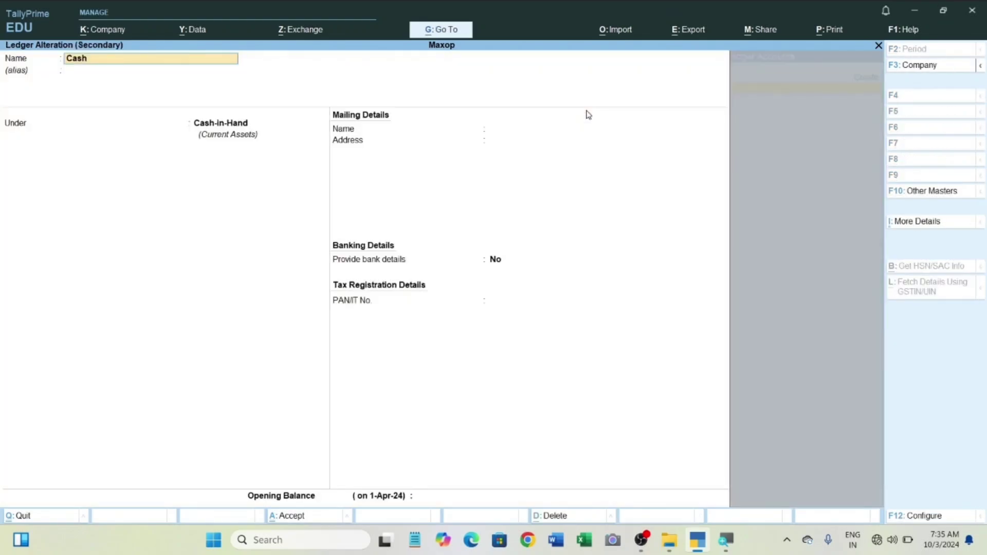
pyautogui.press('Return')
pyautogui.press('Return')
pyautogui.press('Return')
pyautogui.press('Return')
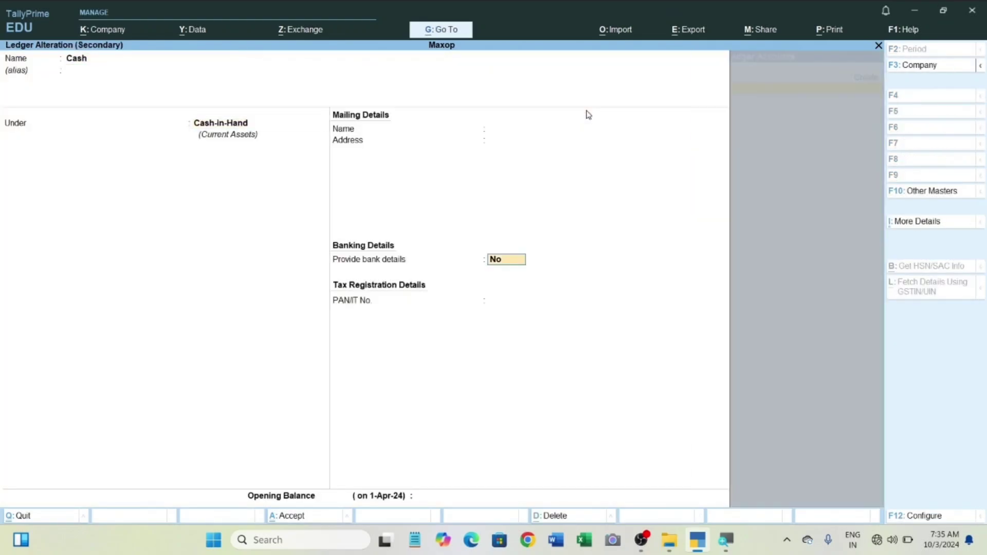
pyautogui.write('8')
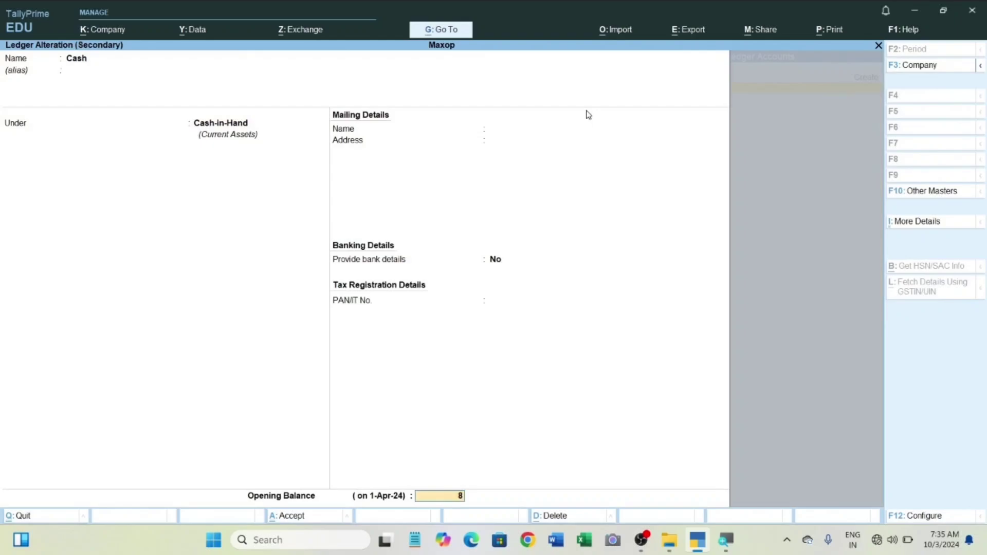
pyautogui.write(',00,00,00,000')
pyautogui.press('Return')
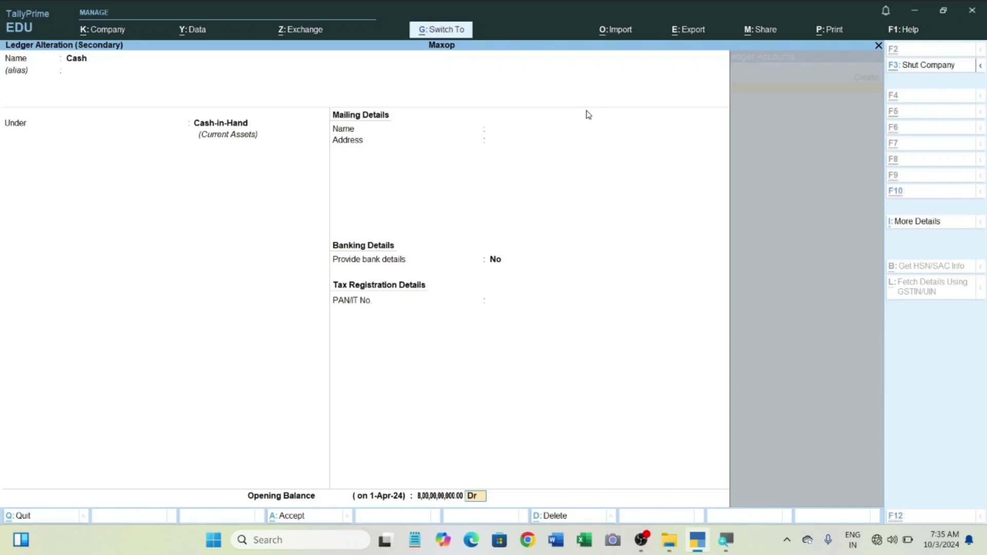
pyautogui.hotkey('ctrl', 'a')
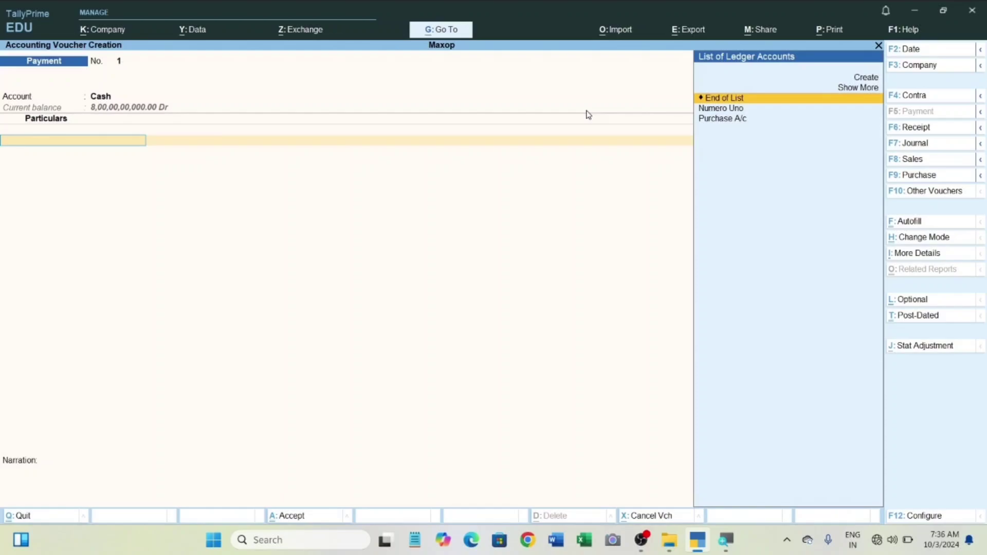
# Add Numero Uno to the payment particulars with an amount of 62,400.
pyautogui.press('Down')
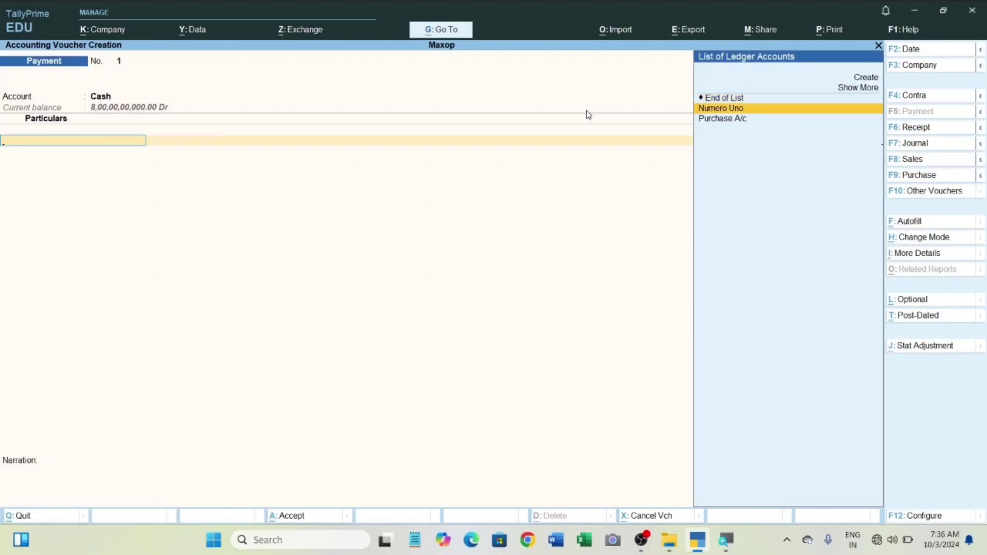
pyautogui.press('Return')
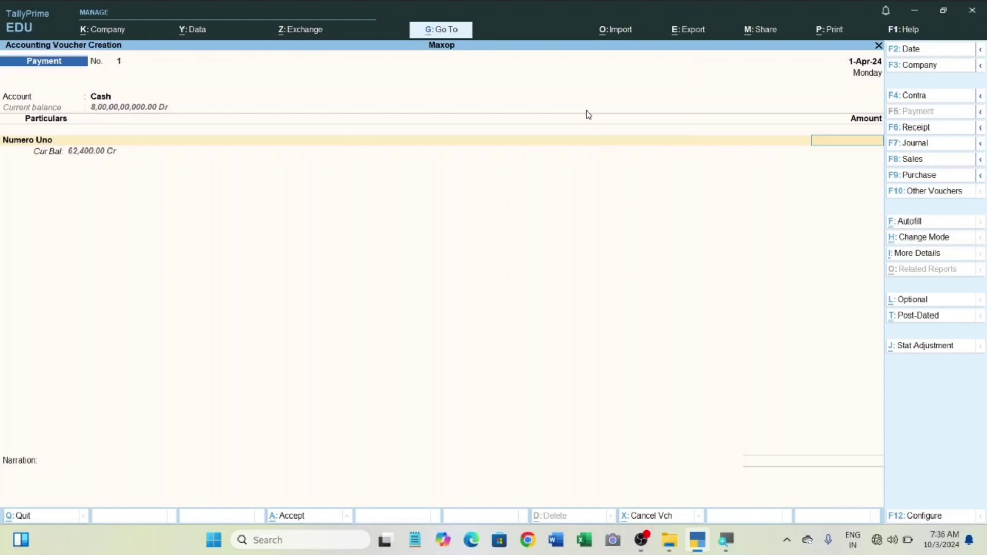
pyautogui.write('62400')
pyautogui.press('Return')
# Allocate the payment as Agst Ref to pending bill 125 for the full amount, and save the payment voucher.
pyautogui.press('Return')
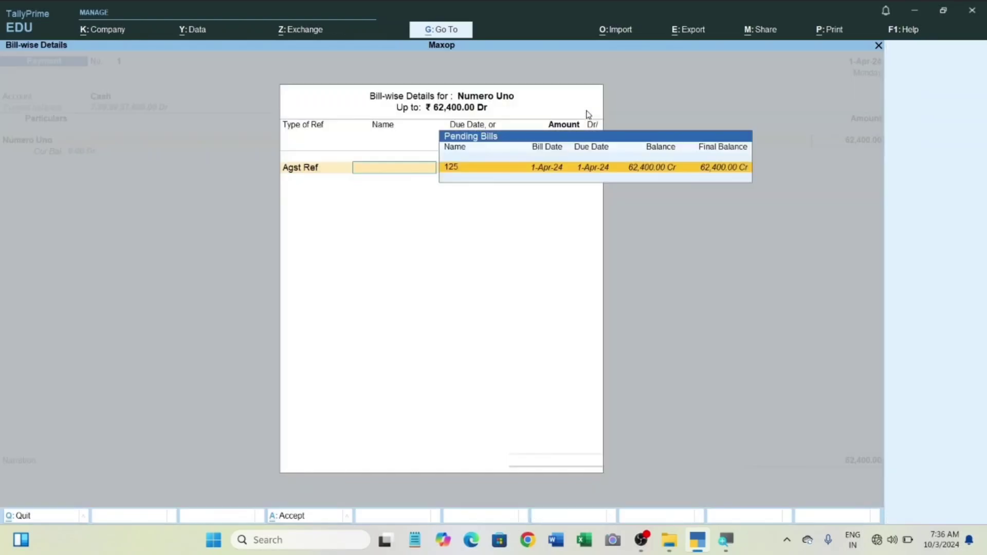
pyautogui.press('Return')
pyautogui.press('Return')
pyautogui.press('Return')
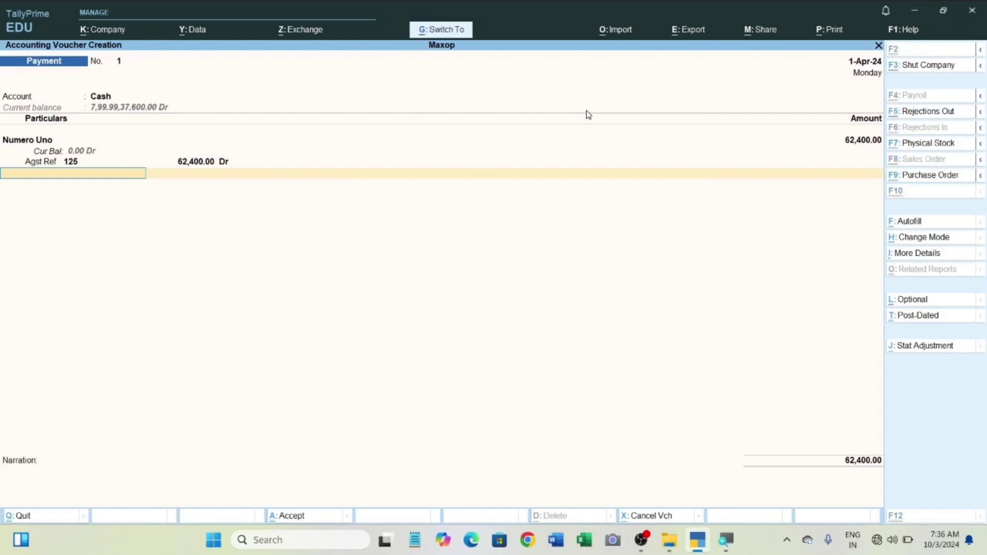
pyautogui.hotkey('ctrl', 'a')
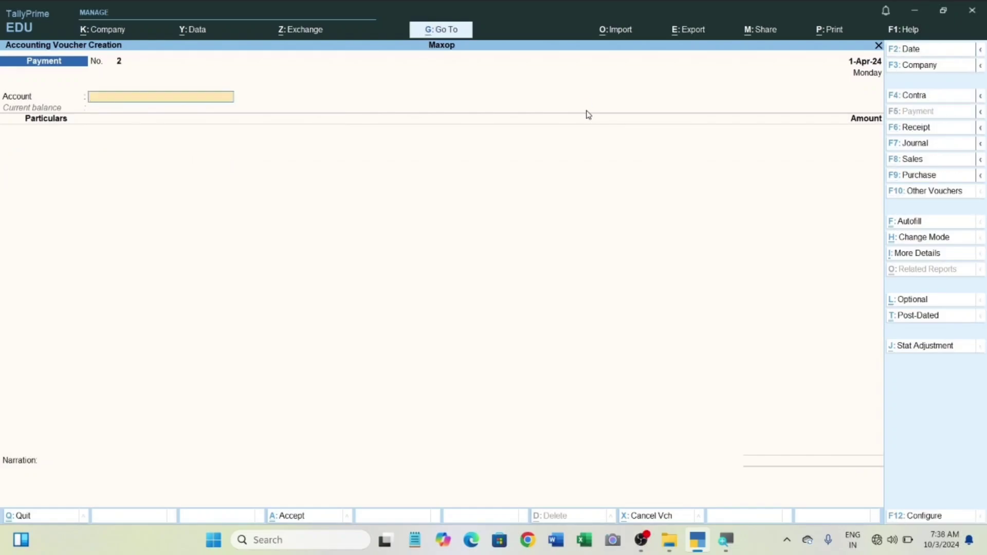